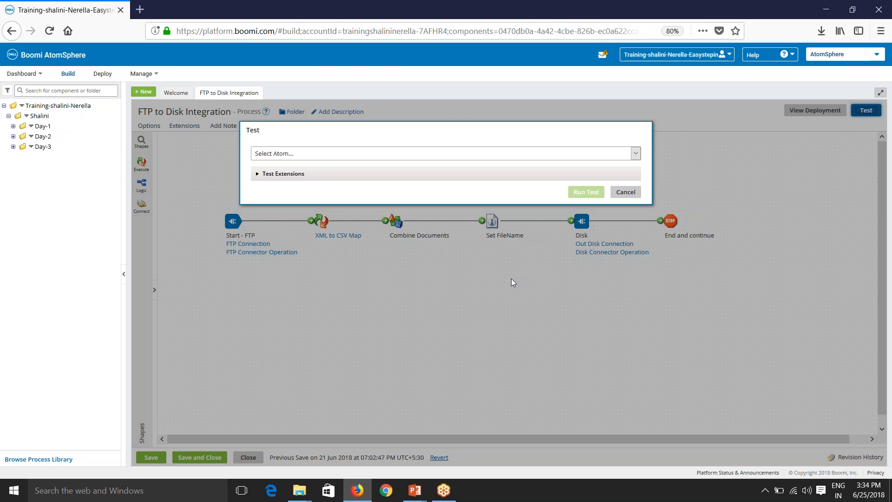
Step: Cancel the process test and open the Deploy page in a separate browser tab
click(626, 192)
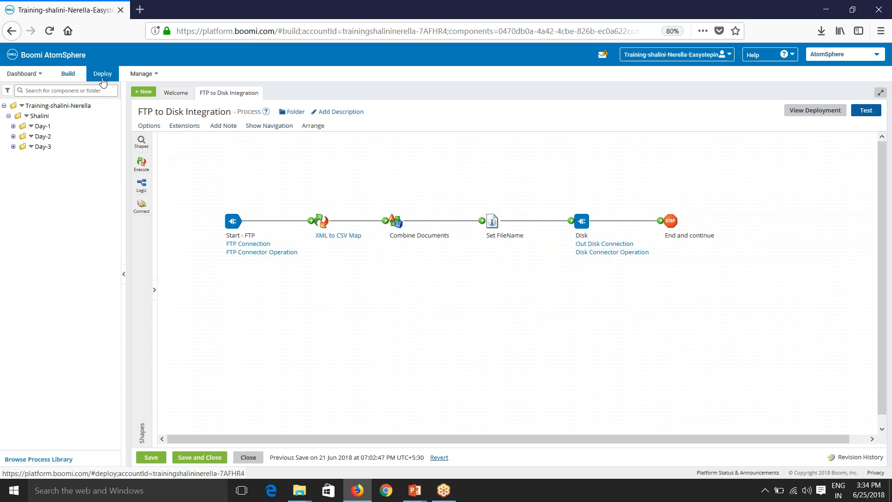
right_click(103, 81)
click(132, 89)
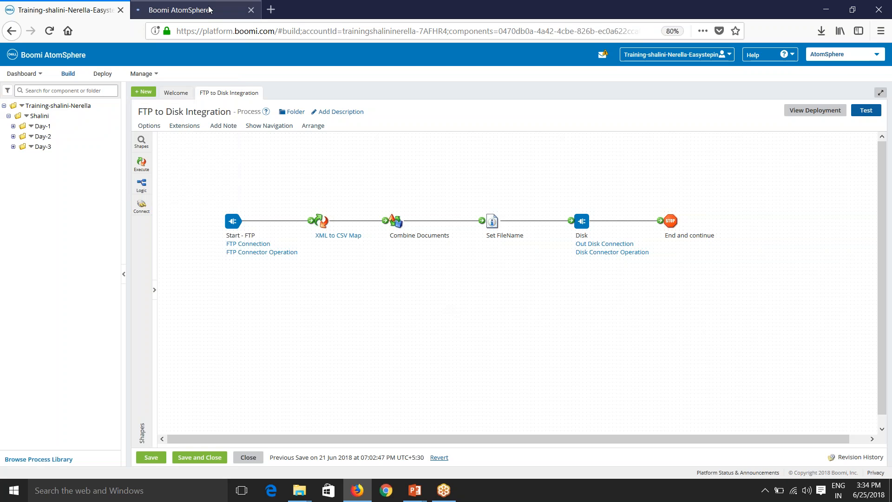
click(210, 10)
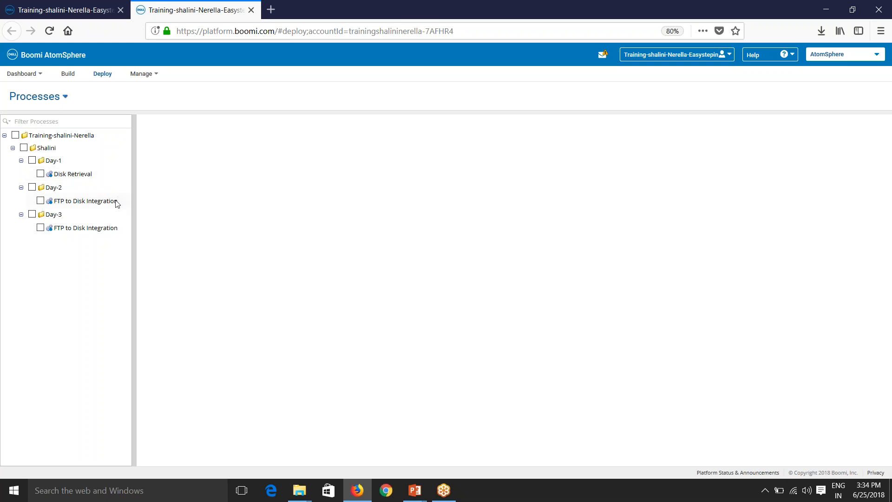
Step: Check the attached and unattached environments of the FTP to Disk Integration process in the Day-2 folder
click(79, 202)
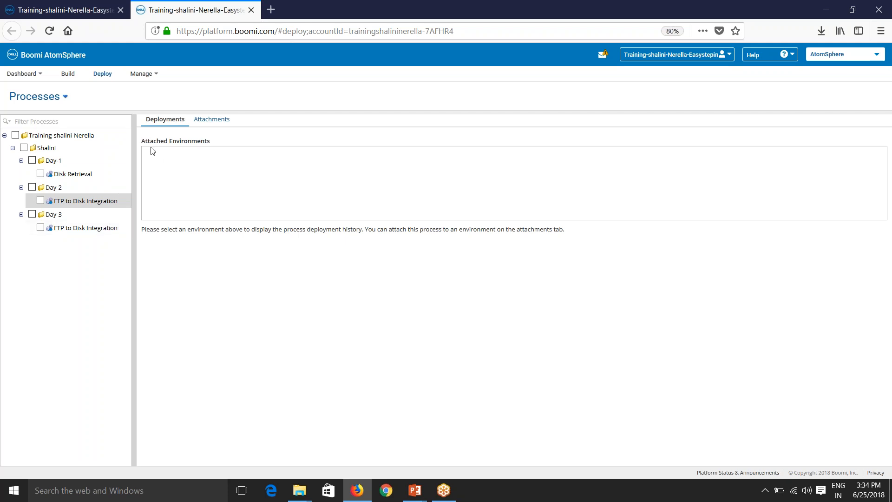
drag(150, 151, 211, 143)
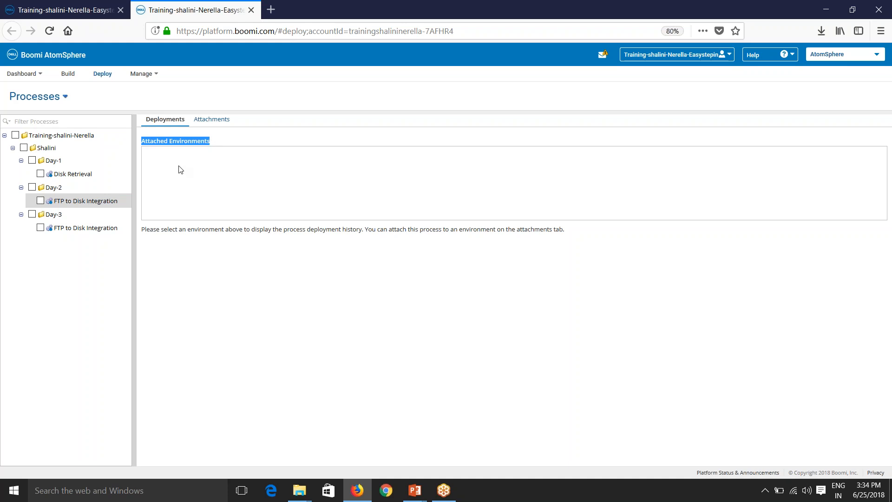
click(211, 121)
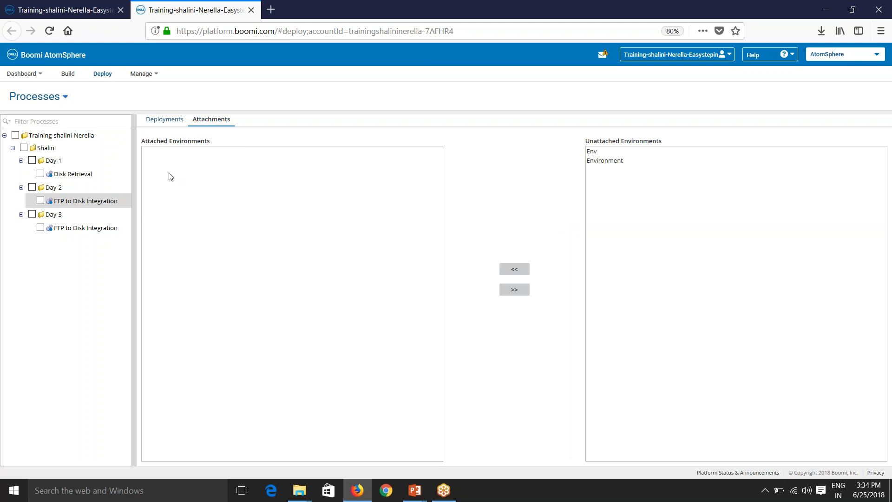
drag(663, 141, 595, 138)
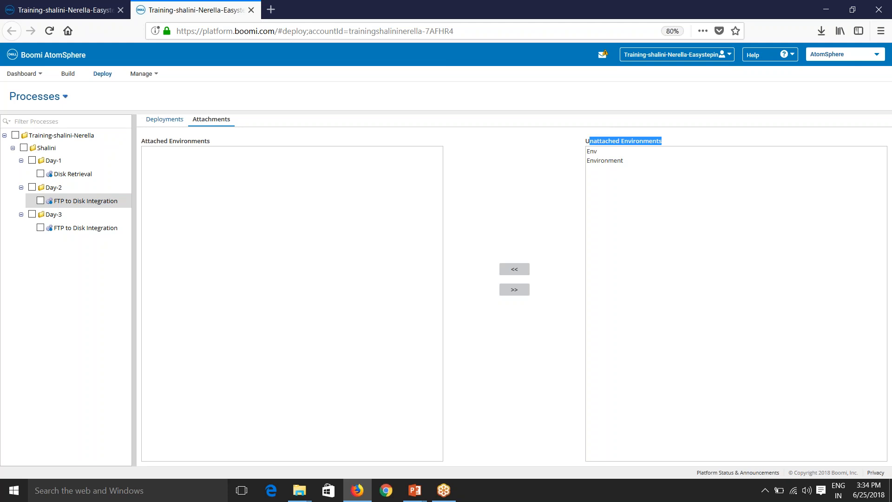
click(588, 140)
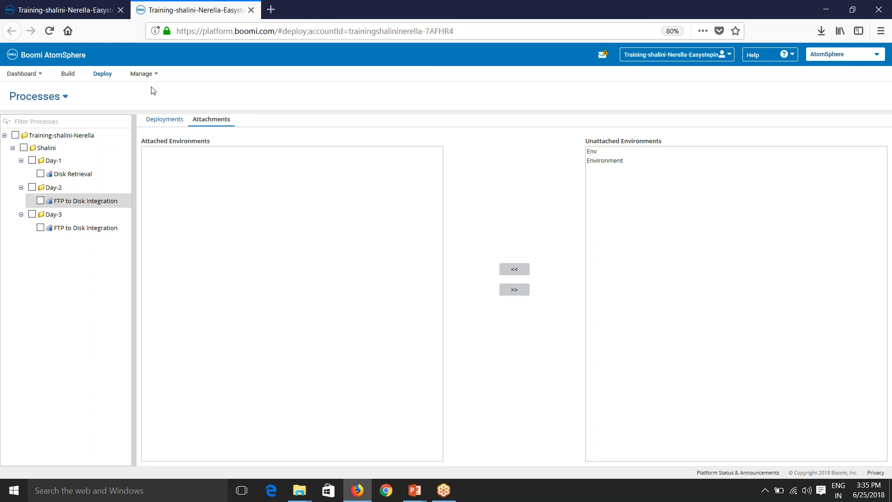
Step: Open the Atom Management page in another browser tab
click(143, 75)
right_click(154, 105)
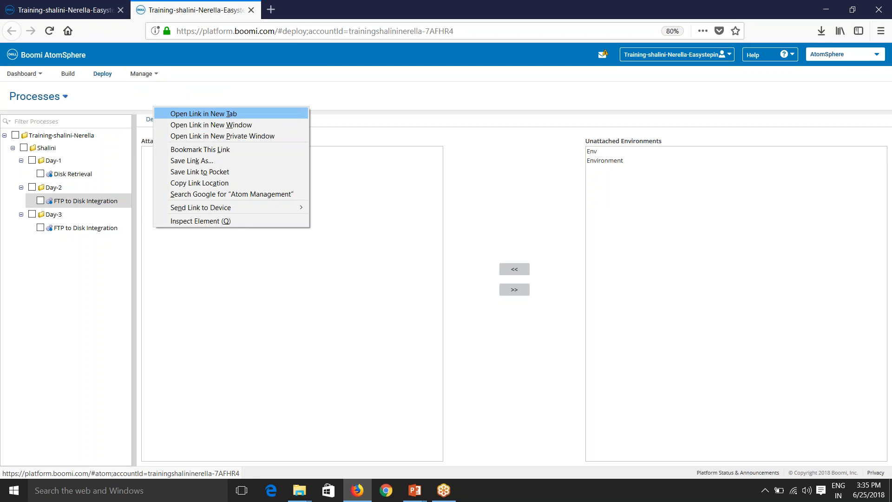
click(172, 114)
click(338, 5)
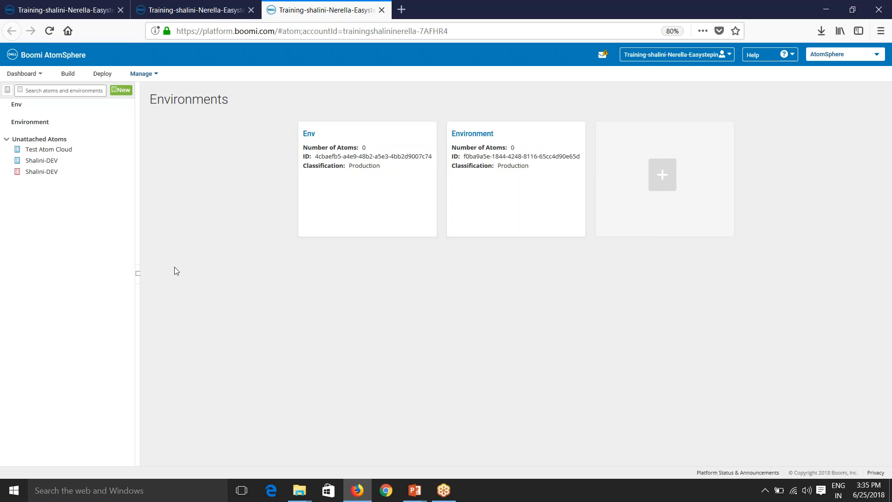
key(alt)
key(alt)
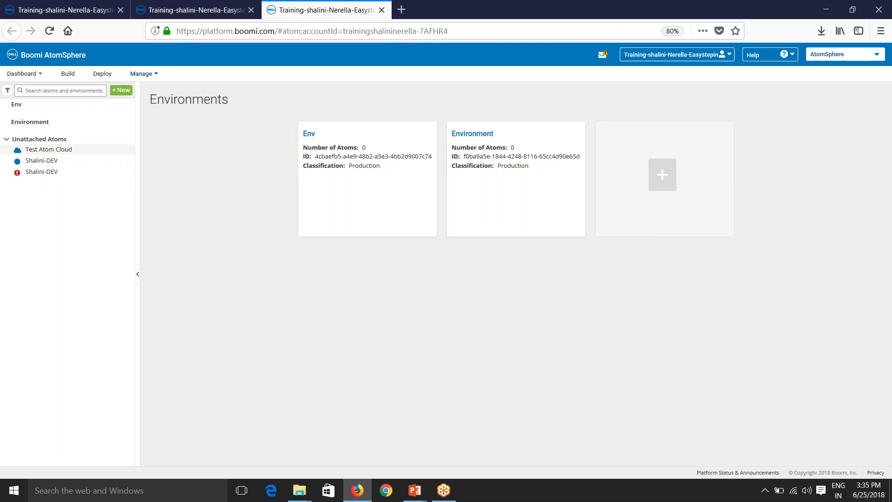
Step: Add an environment named with the trainer's first name, keeping the Production classification, and save it
click(127, 93)
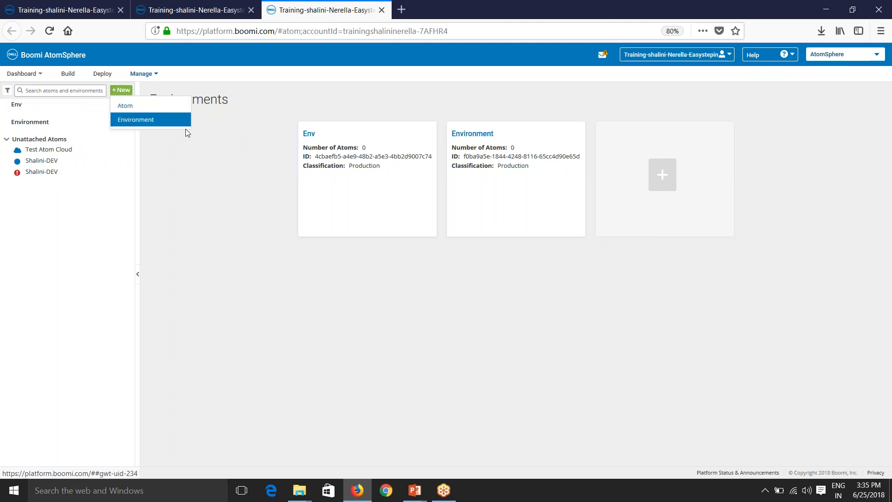
click(138, 122)
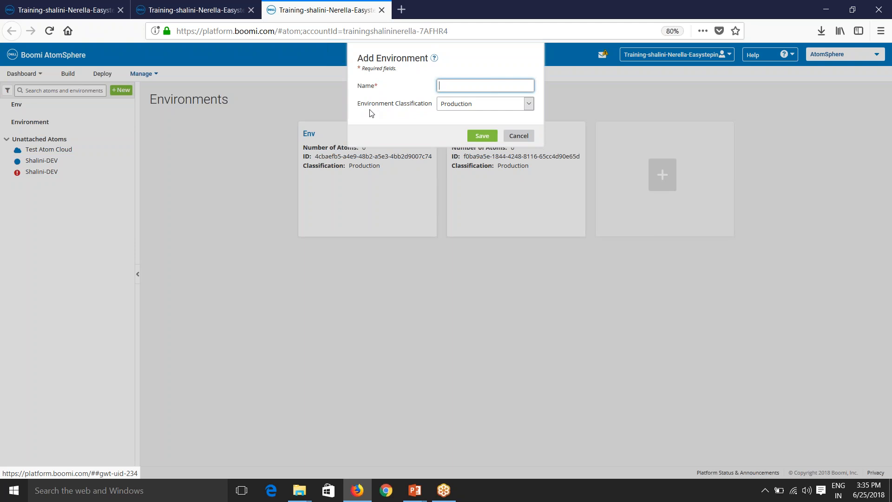
click(354, 107)
drag(379, 108, 438, 104)
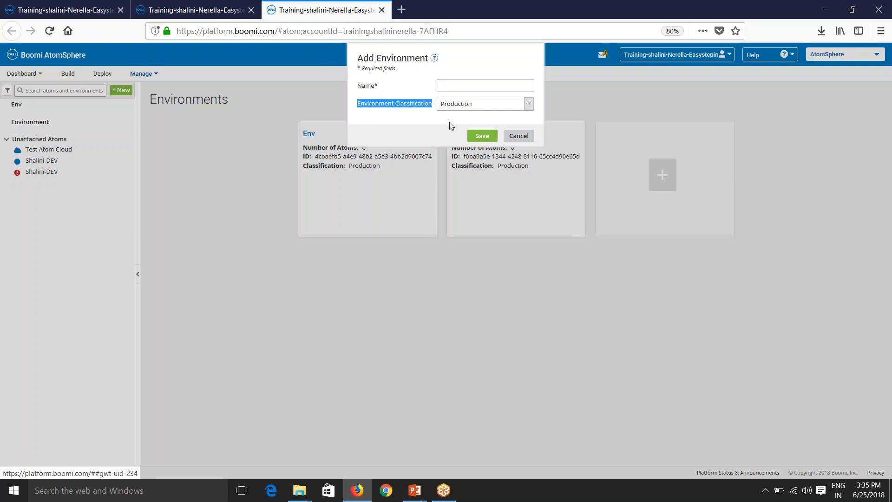
click(460, 106)
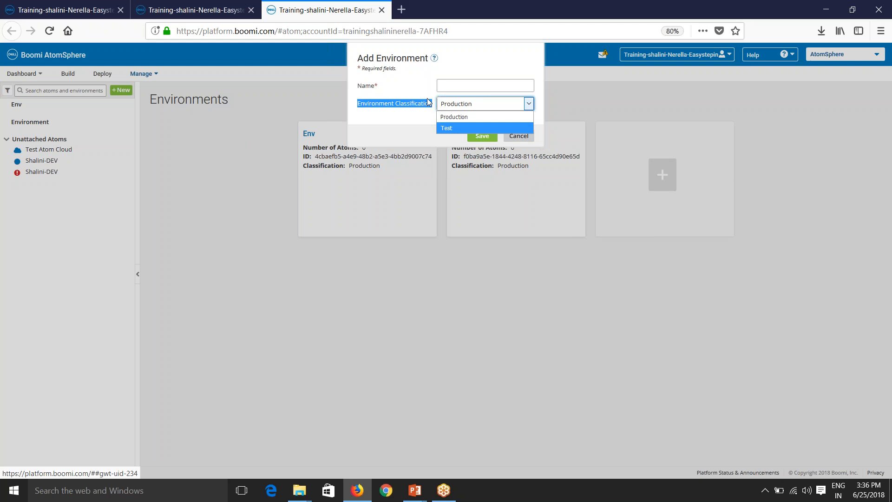
click(455, 86)
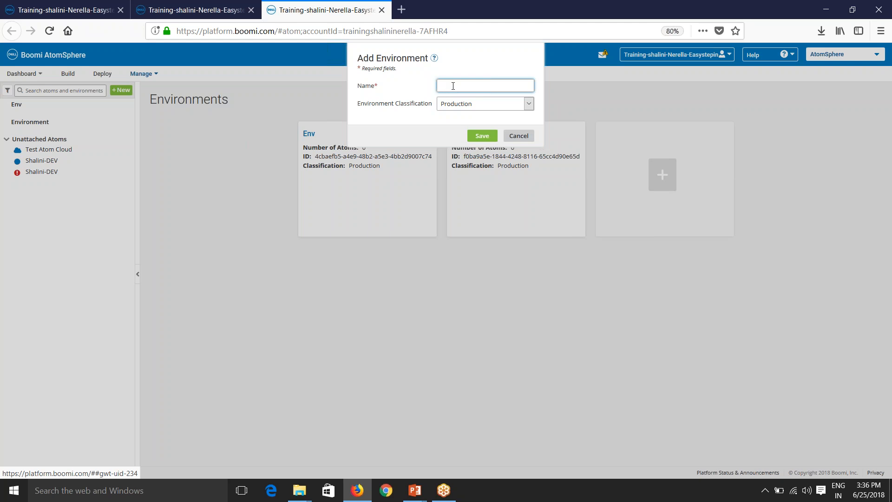
text(Shalini)
click(483, 135)
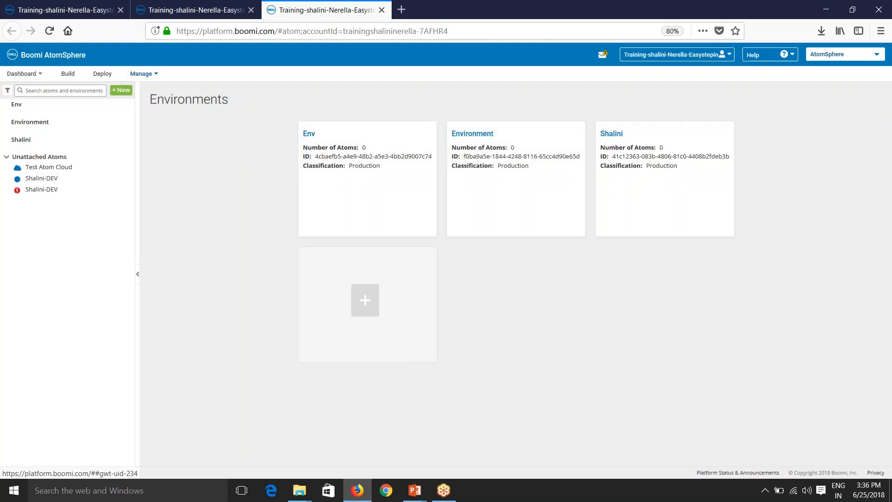
Step: Open the new environment and review its Environment ID and classification
click(26, 140)
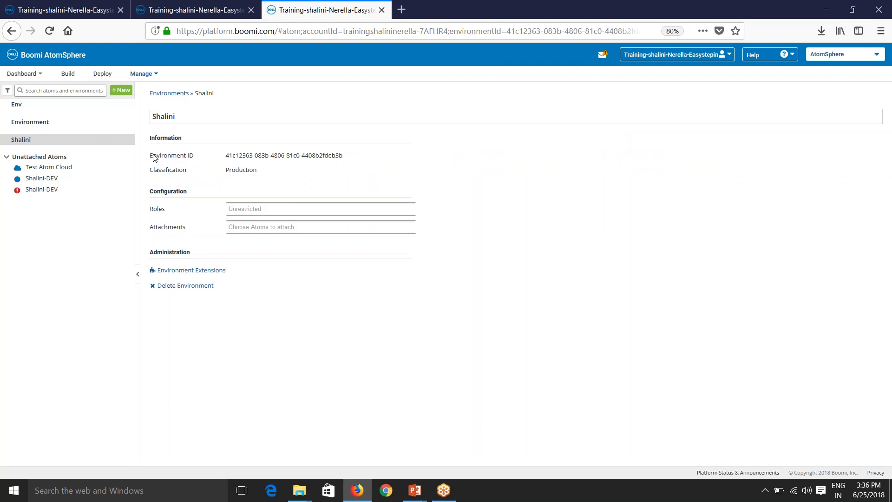
drag(224, 158, 355, 164)
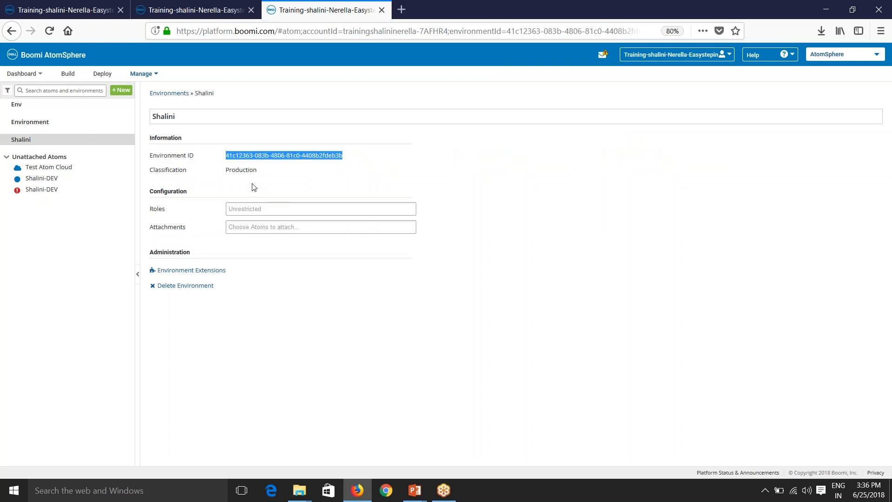
drag(225, 173, 270, 173)
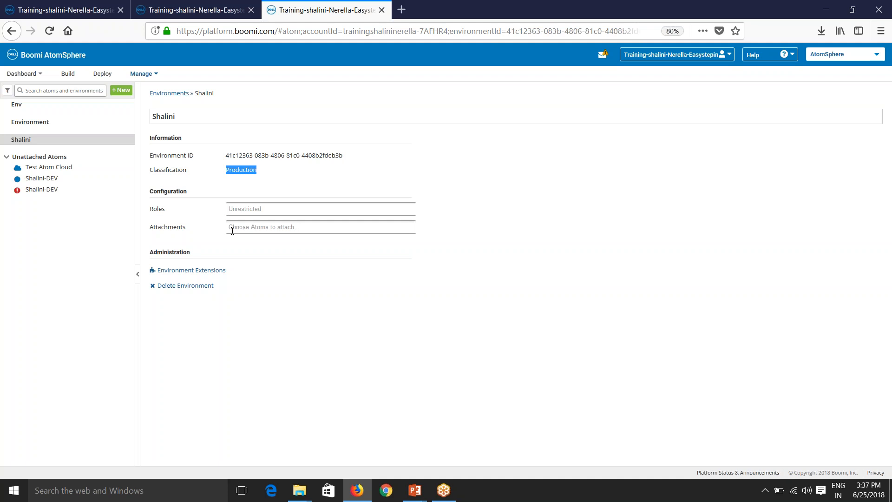
Step: Attach the first listed DEV atom to the new environment
click(265, 226)
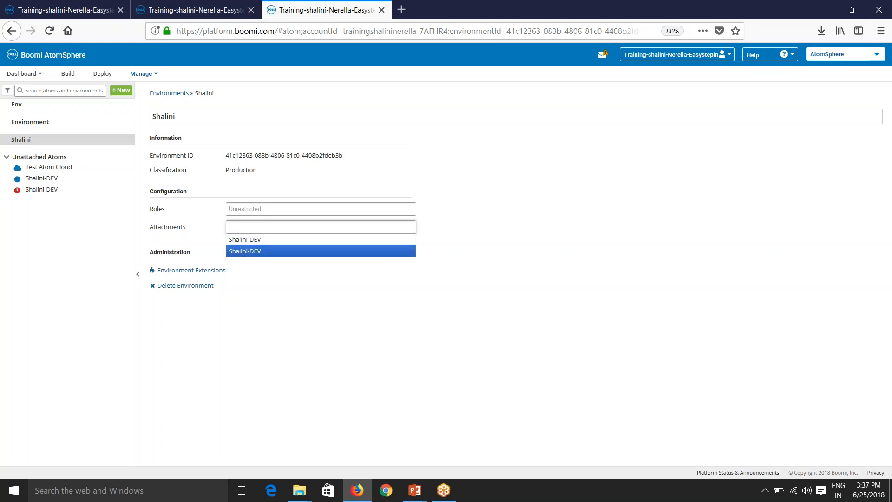
click(276, 240)
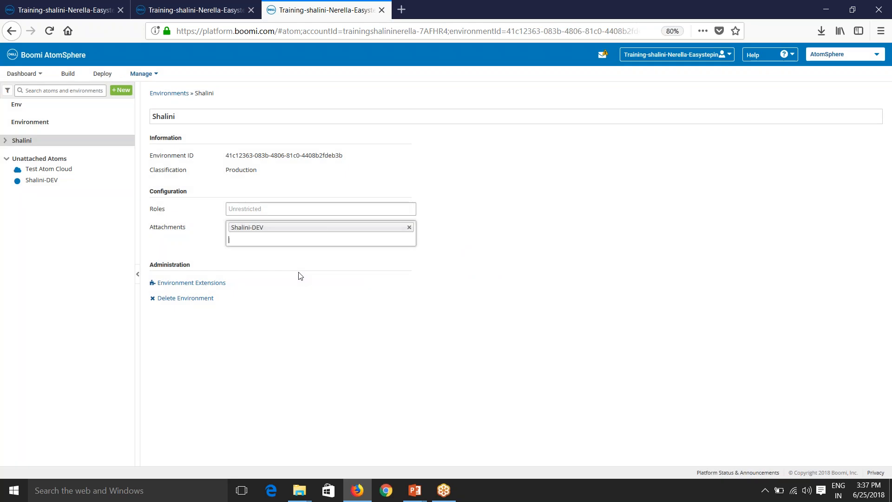
click(299, 272)
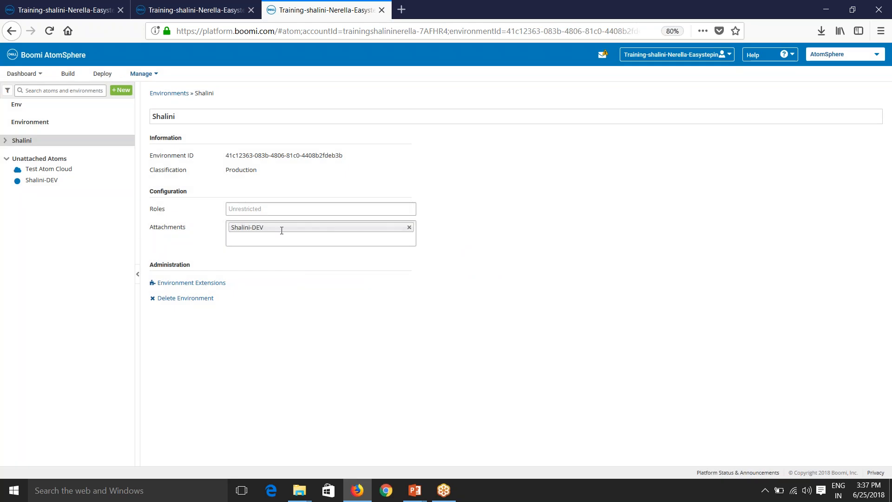
Step: Compare the details of the unattached DEV atom with those of the DEV atom attached to the new environment
click(41, 181)
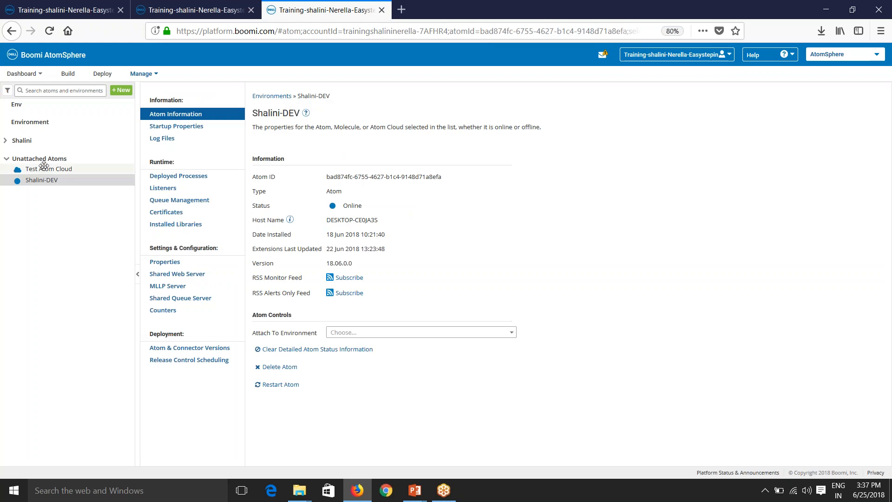
click(5, 141)
click(42, 152)
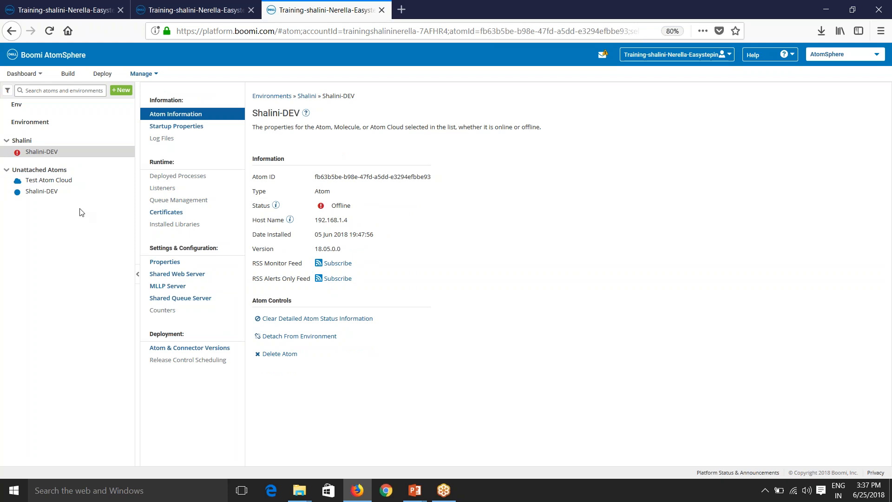
Step: Detach the offline DEV atom from the new environment and confirm the removal
click(40, 142)
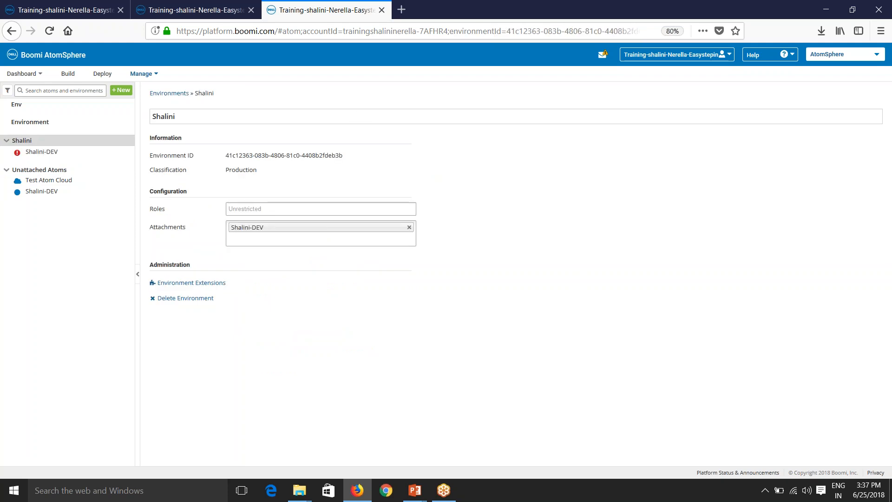
click(409, 227)
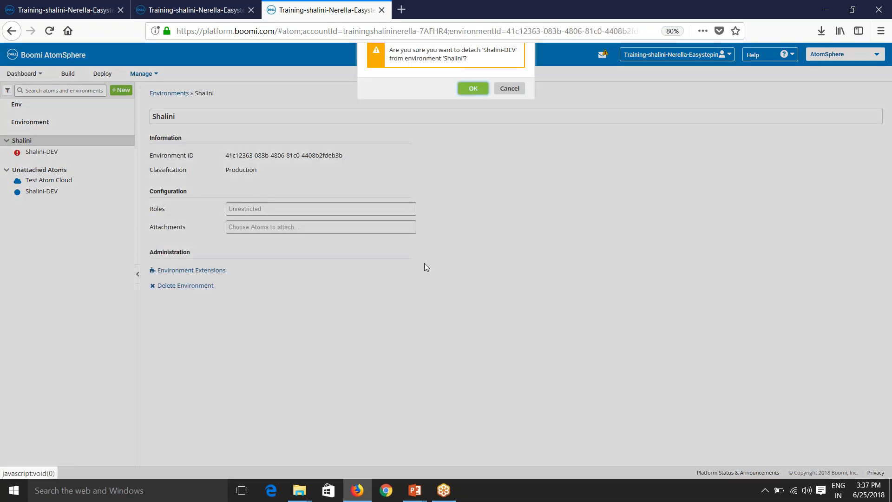
click(473, 100)
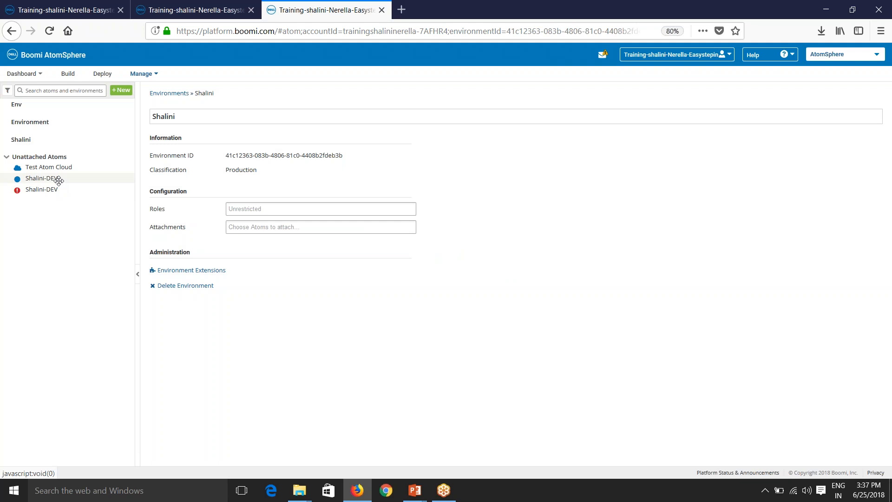
Step: Attach the online DEV atom to the new environment and expand the environment in the list
click(240, 225)
click(269, 254)
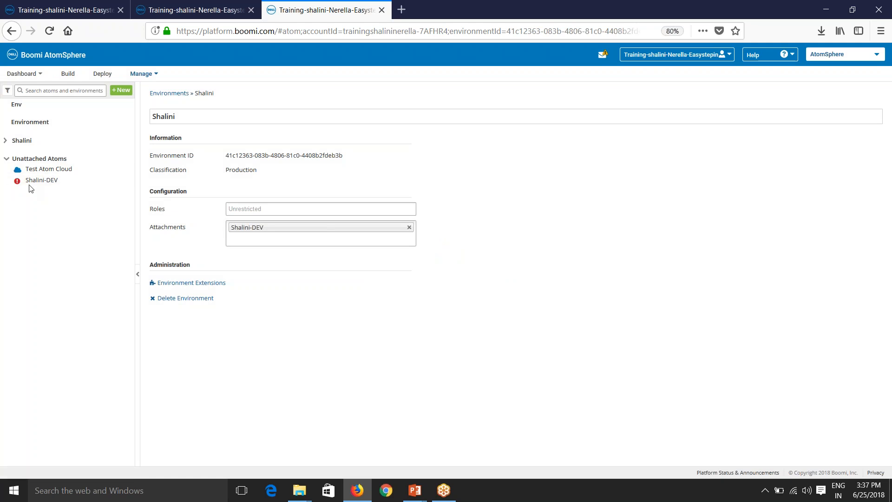
click(5, 141)
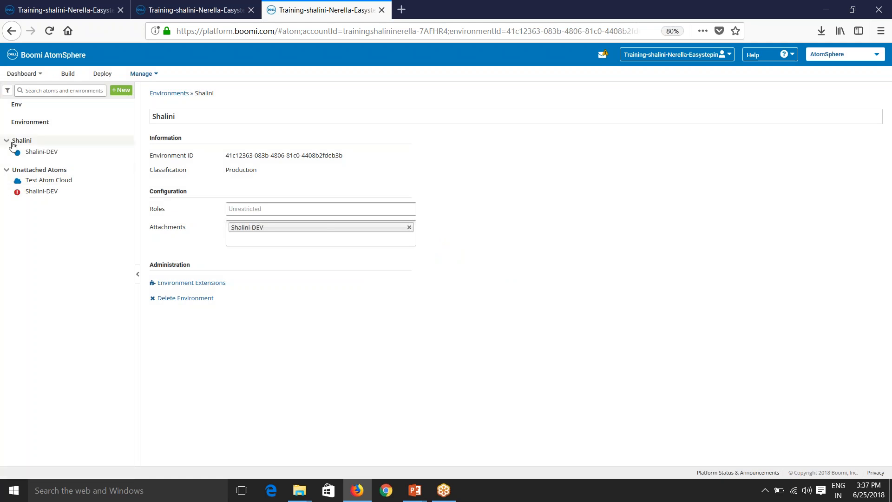
Step: Review the new environment's settings and the information page of its attached DEV atom, including the Atom ID
click(46, 152)
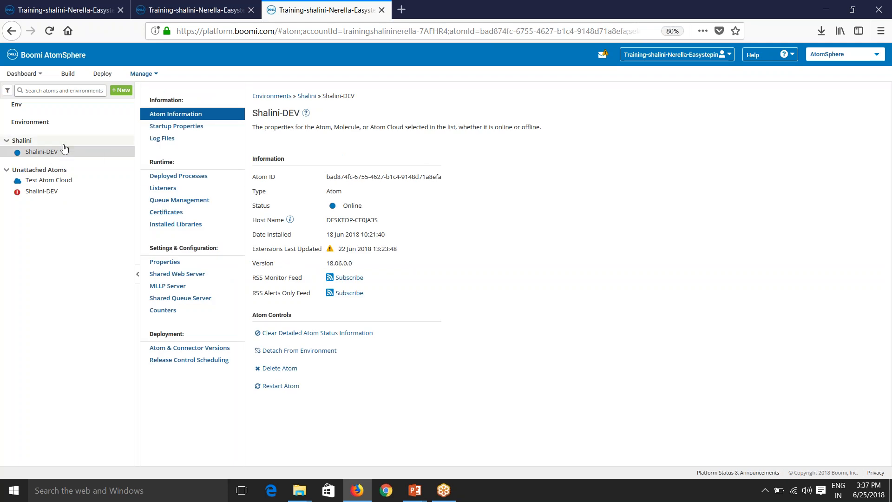
click(47, 142)
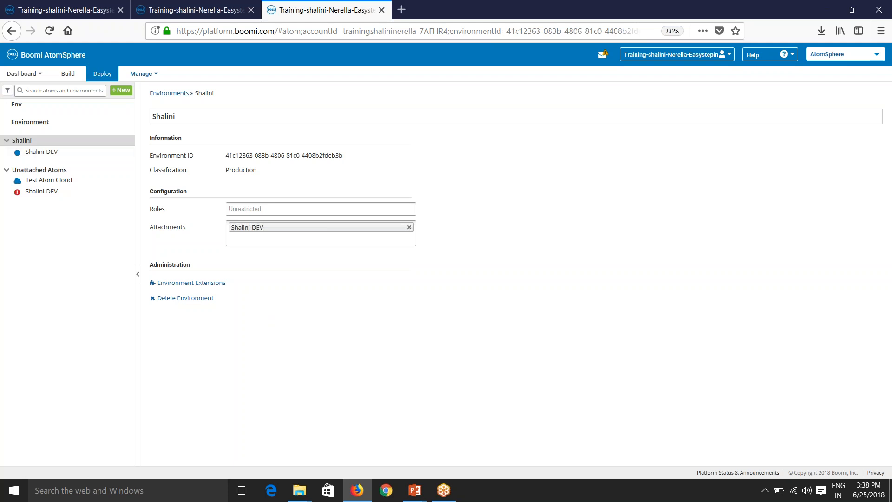
click(190, 120)
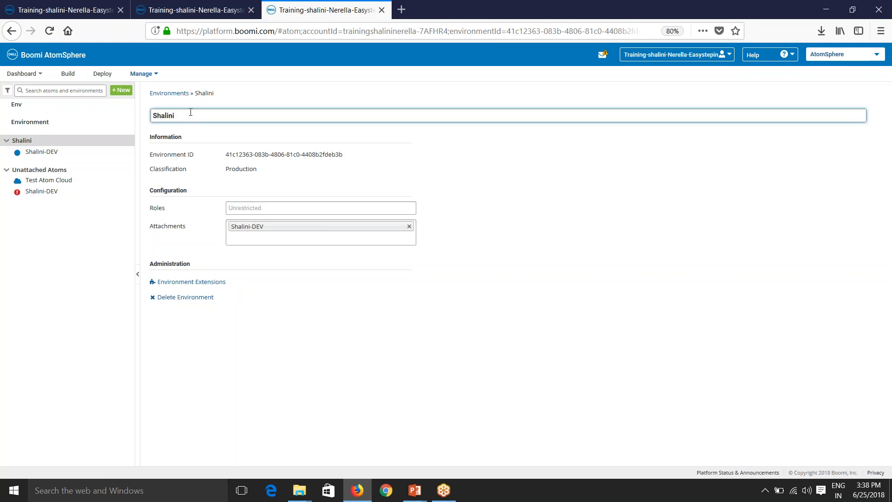
click(280, 345)
click(41, 152)
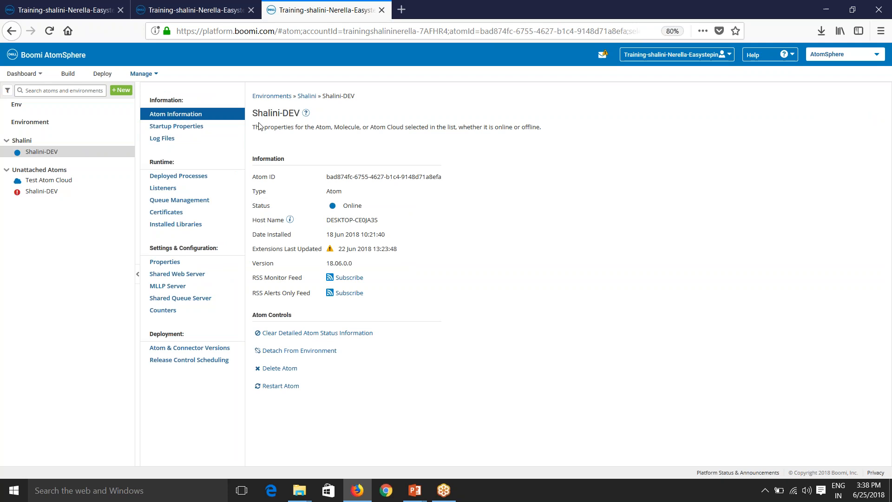
drag(256, 127, 320, 121)
drag(328, 178, 444, 179)
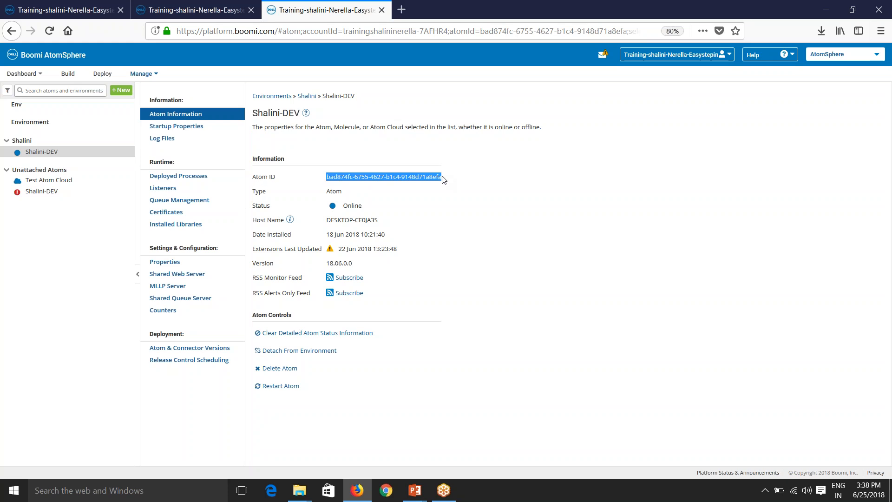
Step: Review the status and host name of the unattached offline DEV atom
click(356, 204)
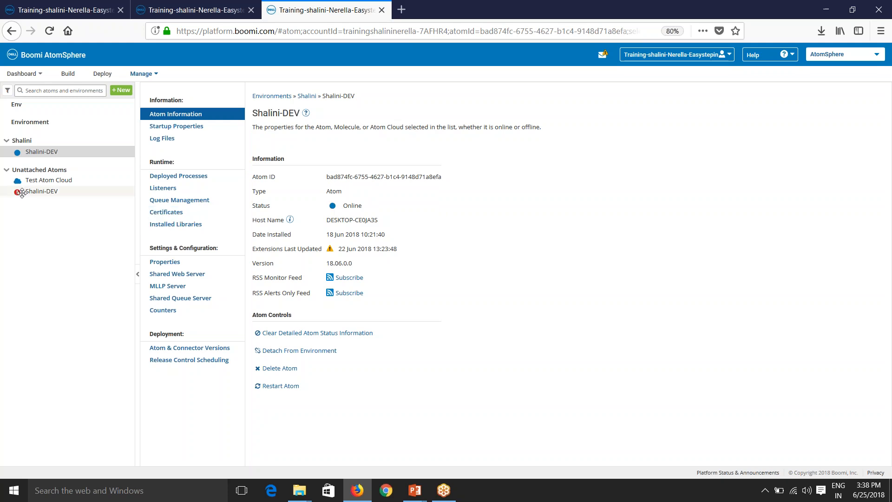
click(46, 191)
double_click(347, 205)
drag(319, 208, 343, 220)
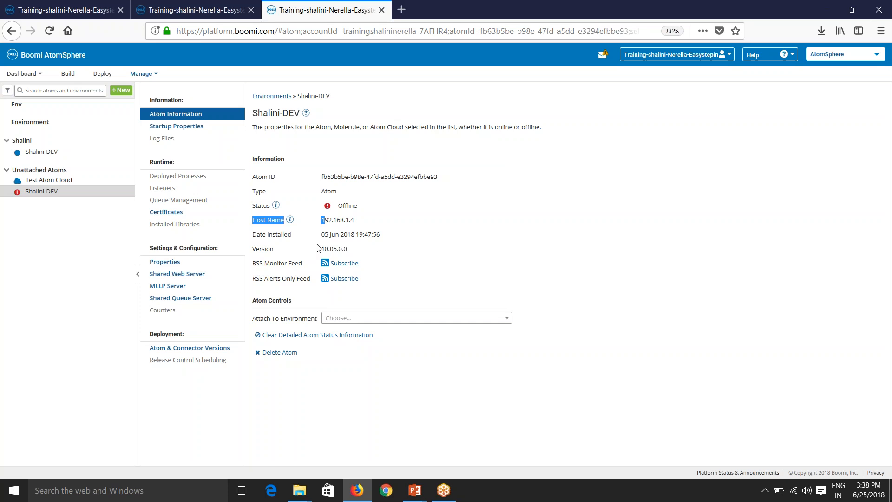
click(363, 210)
Step: Examine the attached DEV atom's host name, installation date, last extensions update and version
click(61, 155)
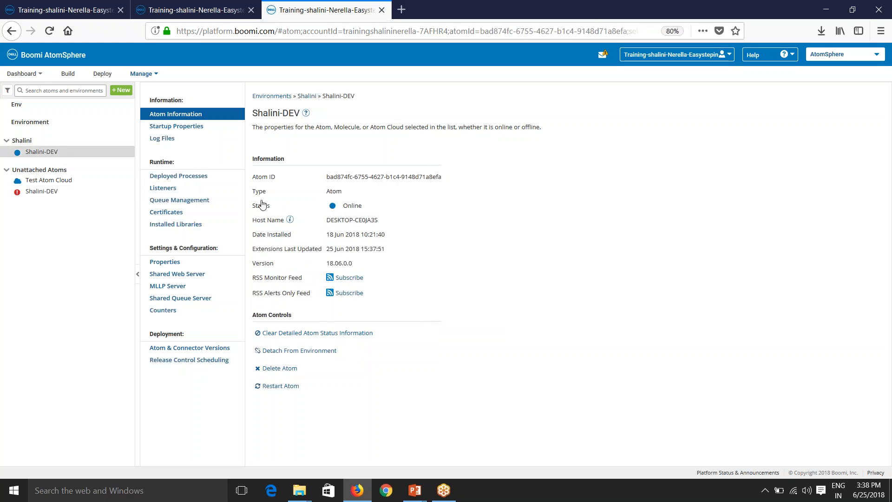
drag(330, 221, 378, 221)
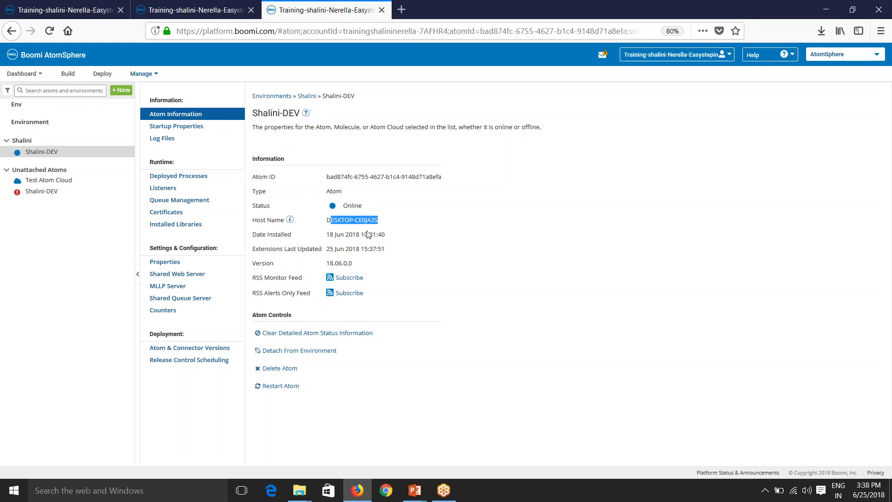
drag(329, 235, 396, 247)
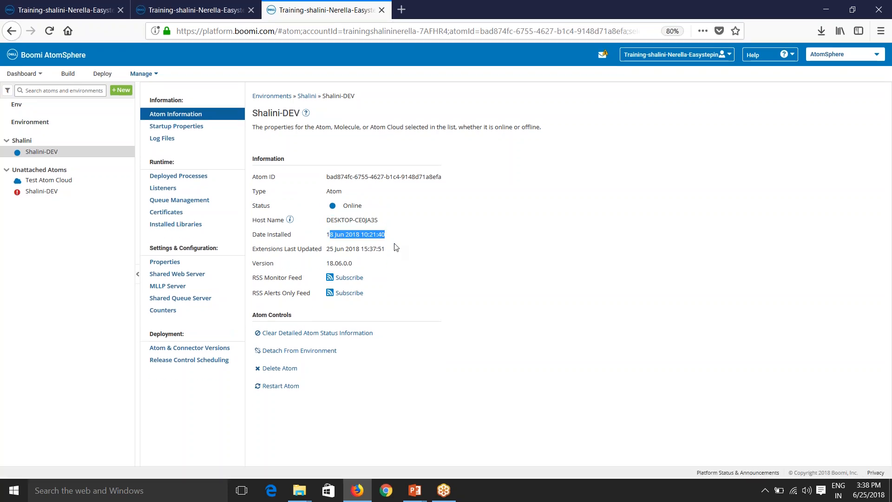
drag(327, 249, 385, 249)
drag(327, 263, 353, 264)
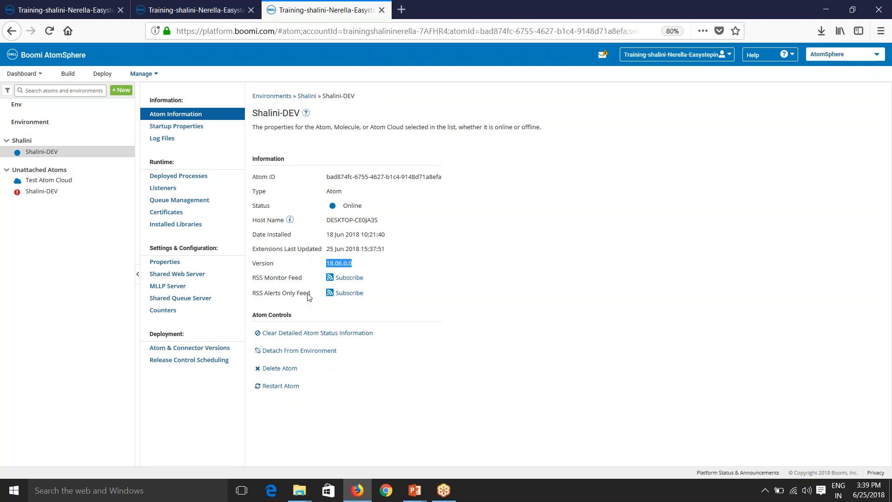
click(451, 319)
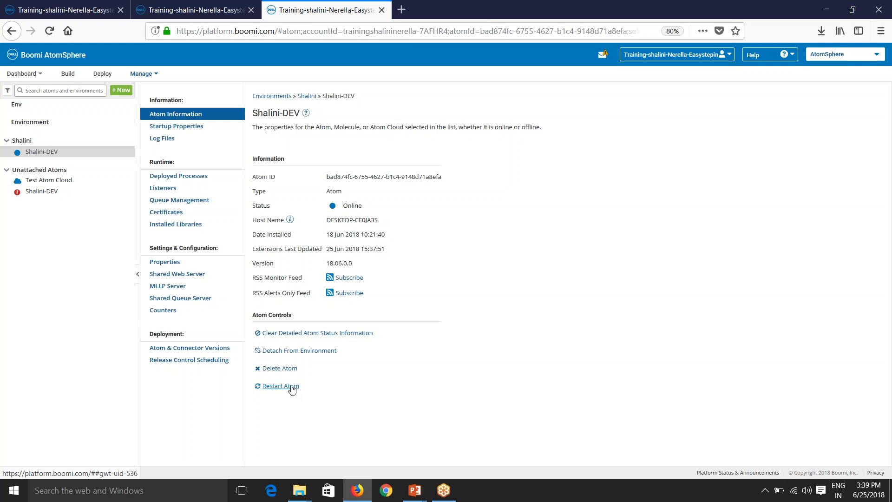
Step: Examine the attached atom's startup properties, including architecture, time zone, maximum RAM and directory free space
click(192, 132)
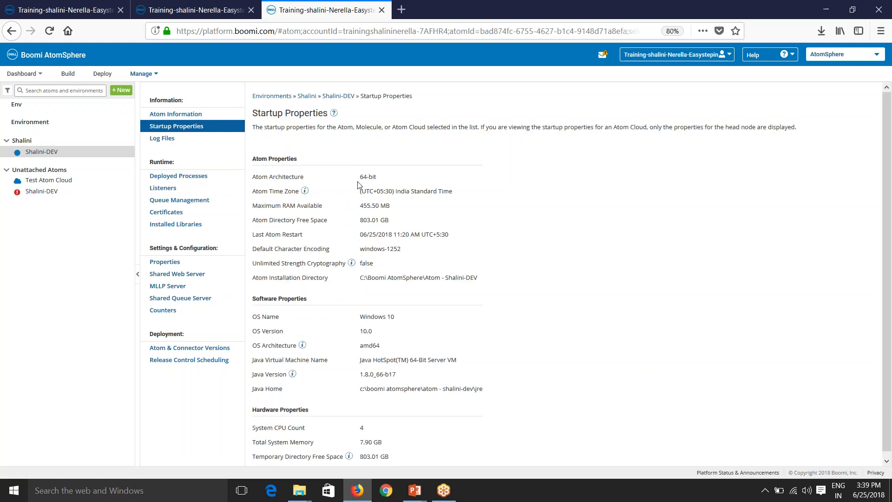
drag(360, 179, 444, 189)
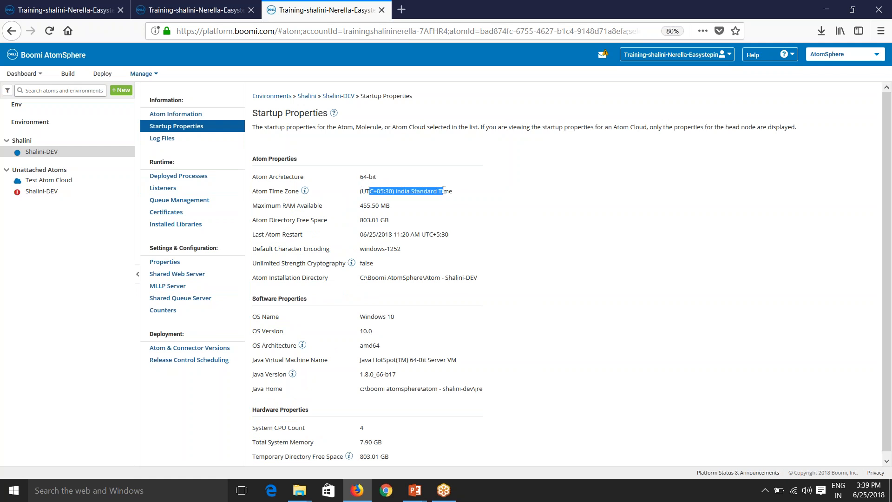
click(358, 193)
drag(358, 193, 453, 192)
drag(256, 210, 323, 212)
drag(256, 224, 330, 223)
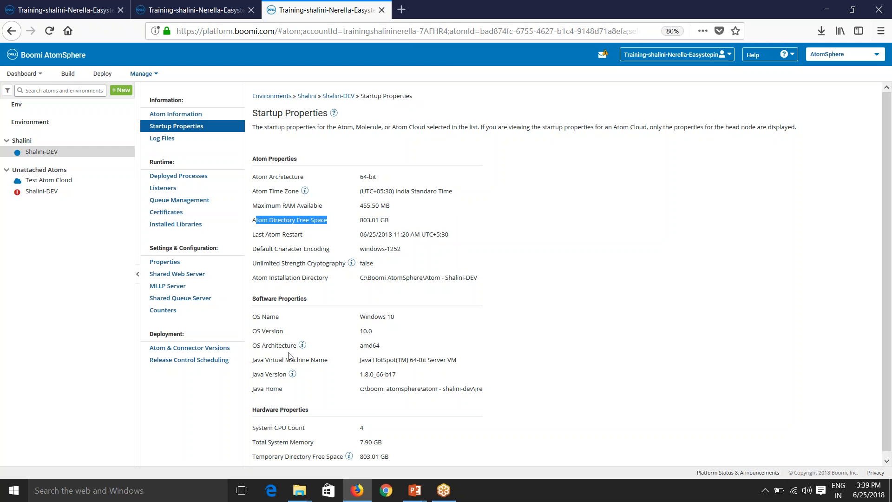
Step: Look through the attached atom's log files, listeners, queues, certificates, installed libraries, release control scheduling and deployed processes
click(177, 140)
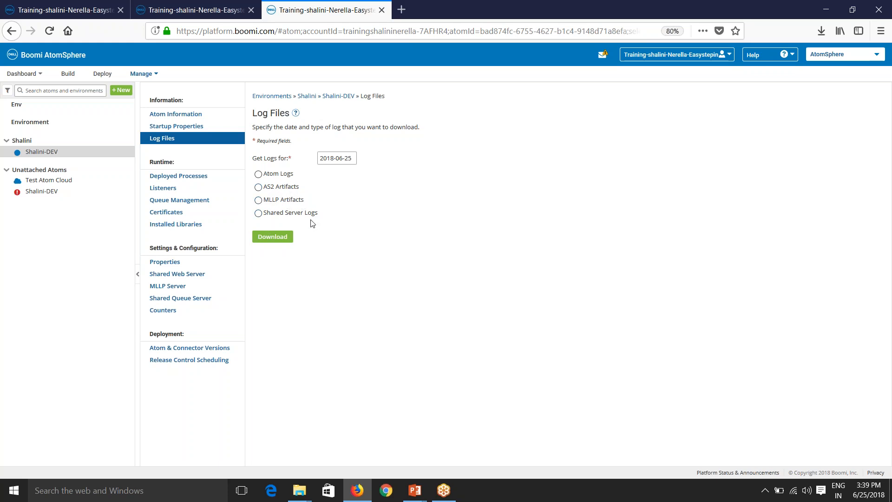
click(194, 179)
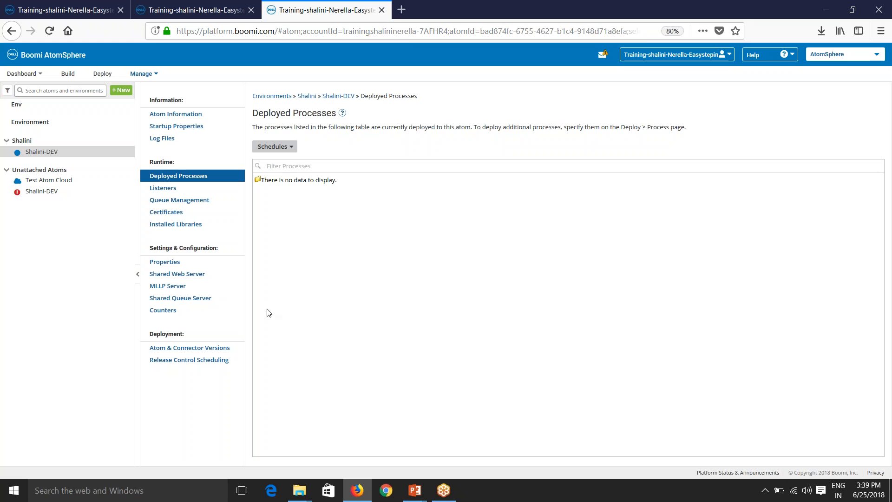
click(170, 188)
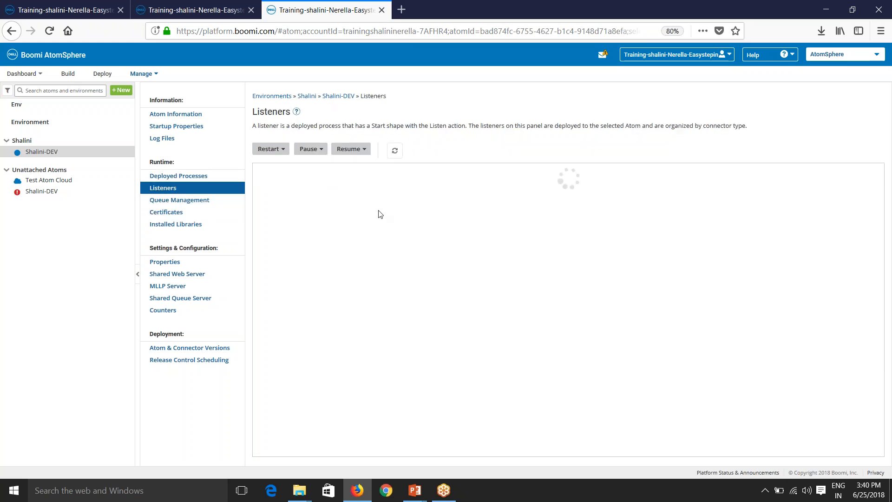
click(196, 205)
click(179, 213)
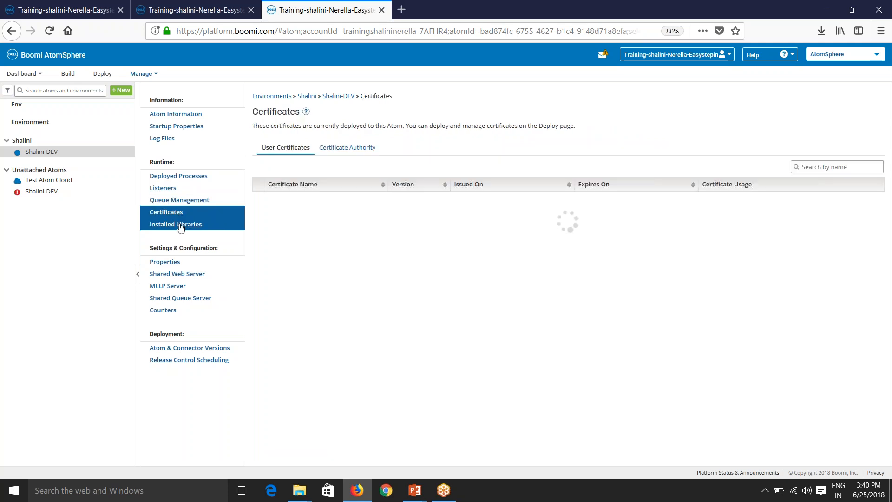
click(180, 225)
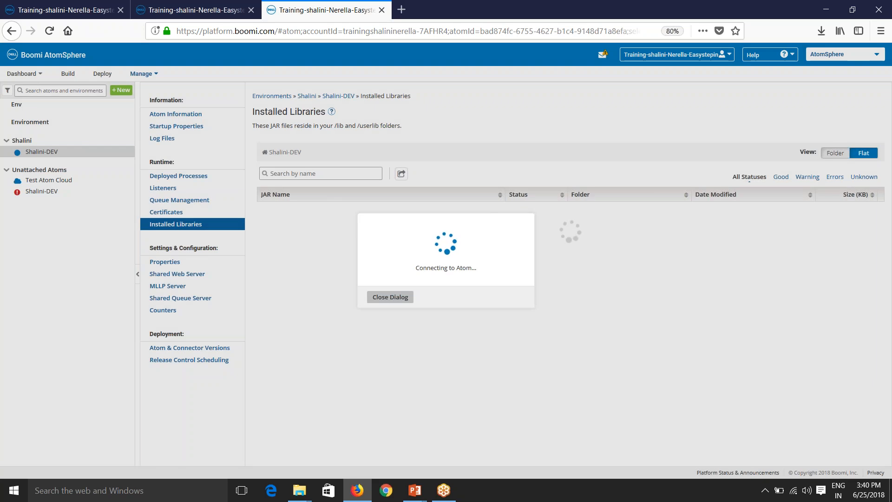
click(394, 299)
click(189, 363)
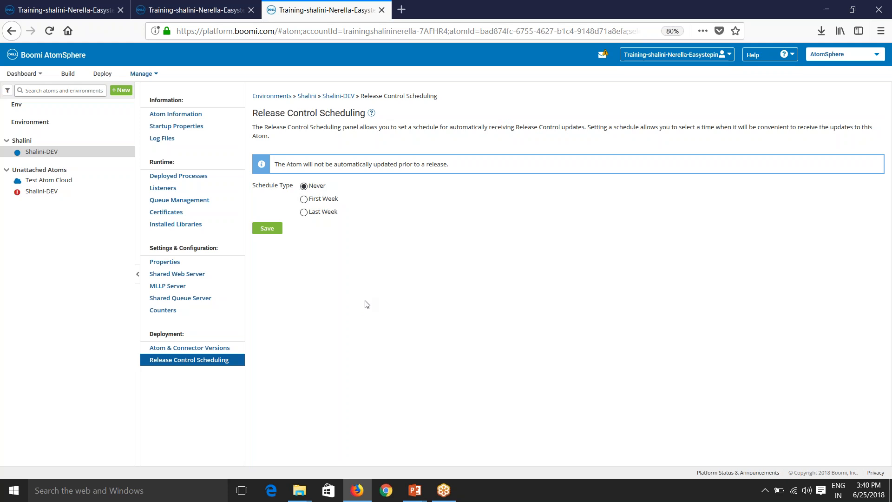
click(219, 179)
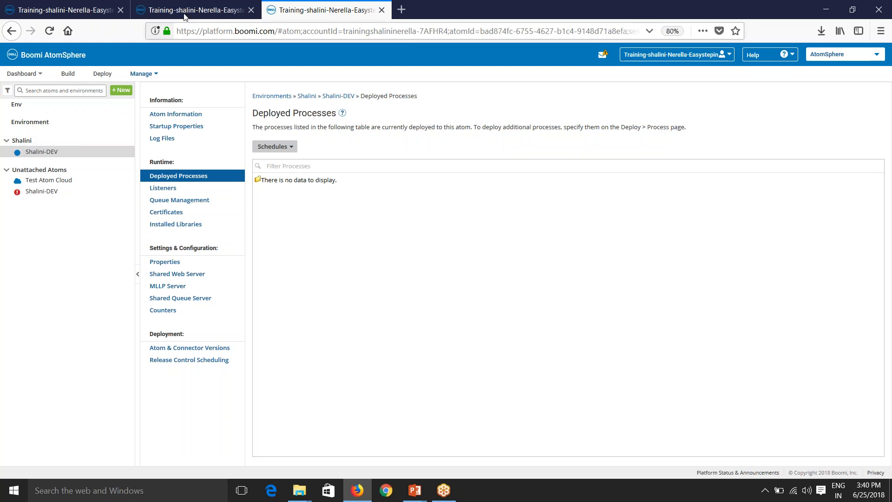
Step: Refresh the process deployment page and attach the Day-2 FTP to Disk Integration process to the new environment
click(210, 9)
click(51, 31)
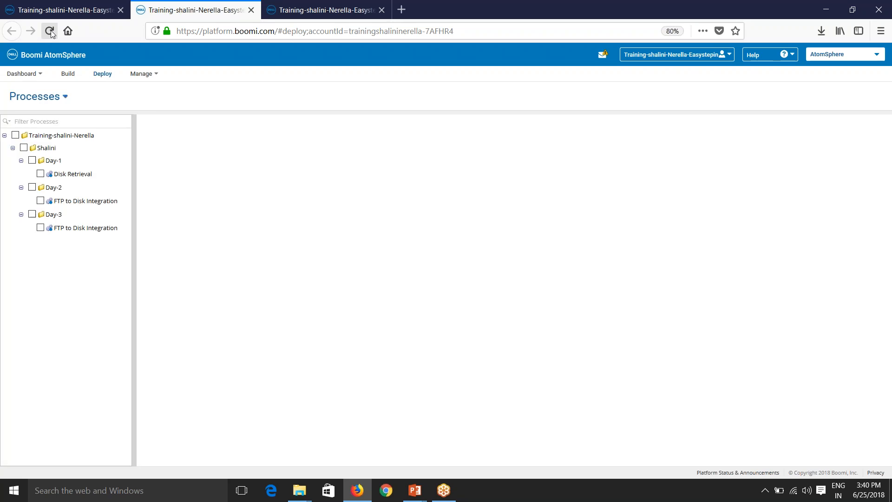
click(86, 201)
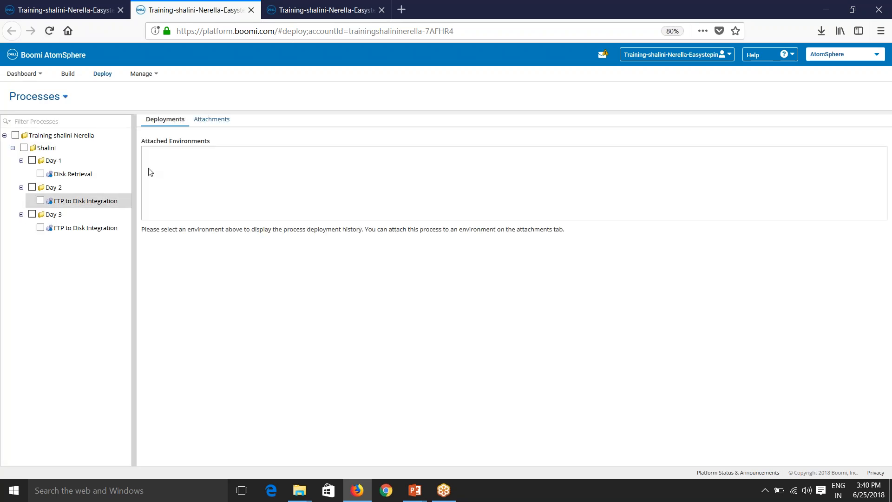
click(212, 120)
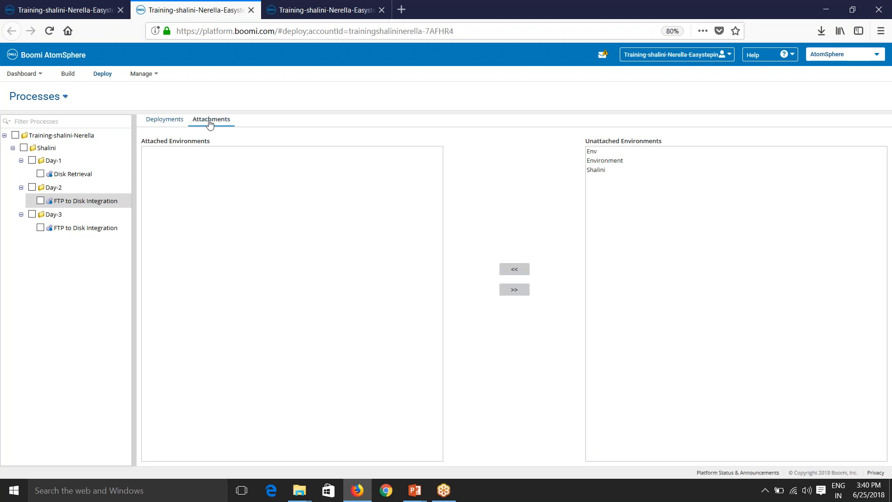
click(595, 172)
click(515, 269)
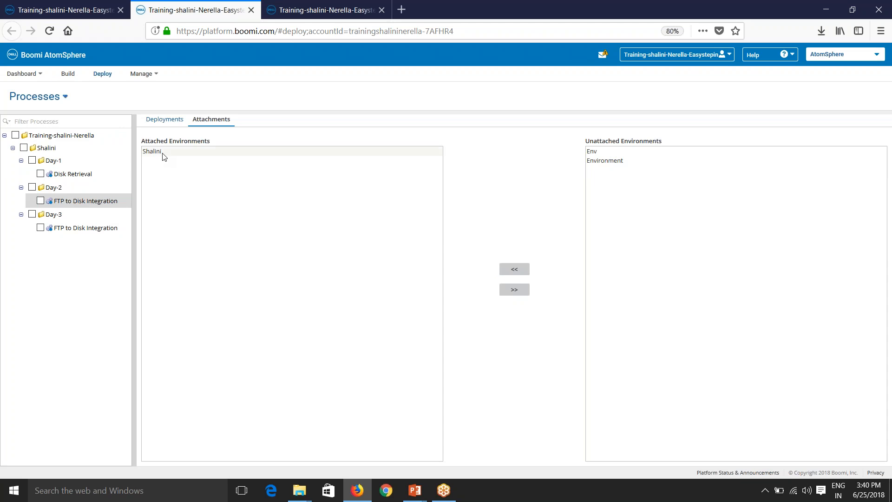
click(163, 153)
Step: Deploy the latest revision of the Day-2 FTP to Disk Integration process to the new environment with the note "First Deployment"
click(164, 120)
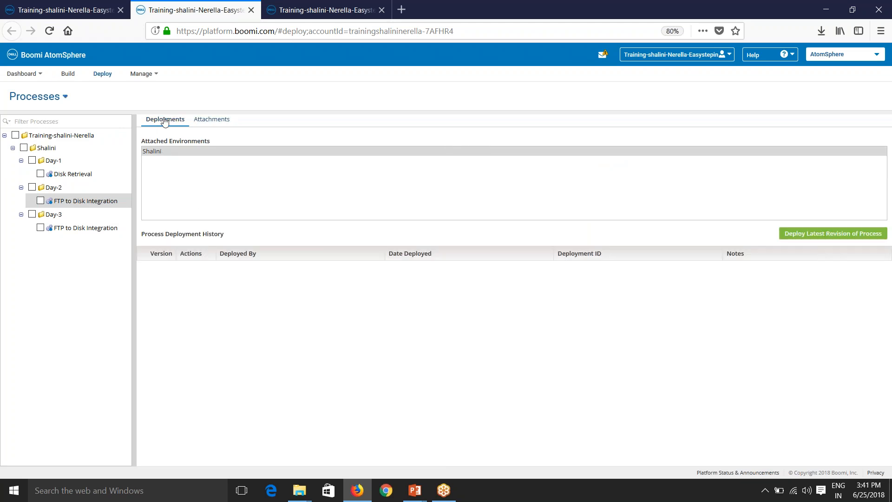
click(811, 234)
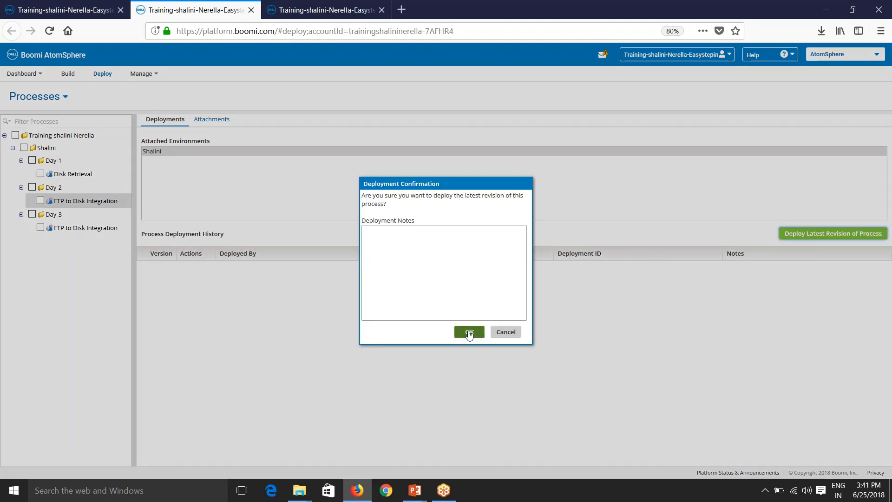
click(442, 255)
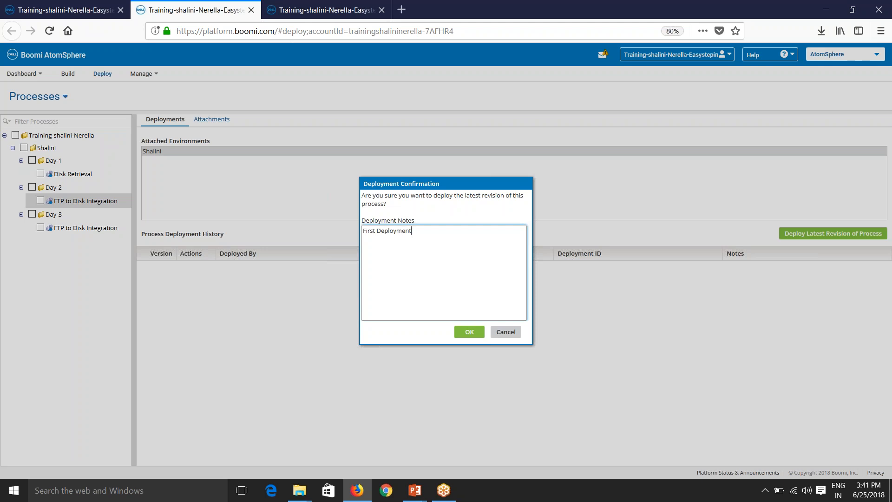
click(469, 331)
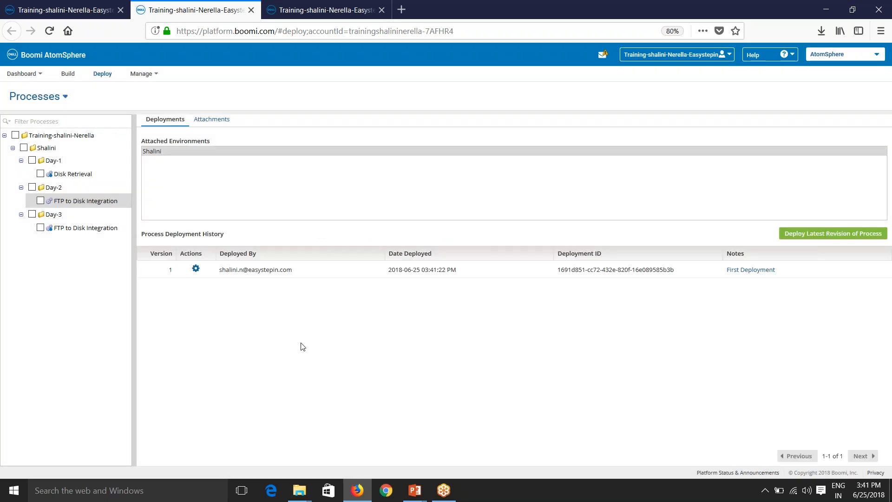
Step: Check the FTP to Disk Integration process on its build canvas, and deploy its latest revision again without deployment notes
click(100, 7)
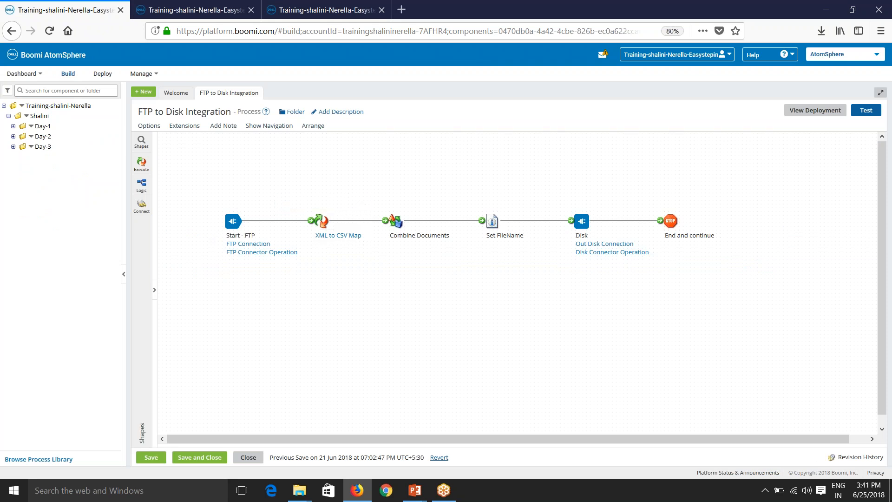
click(204, 13)
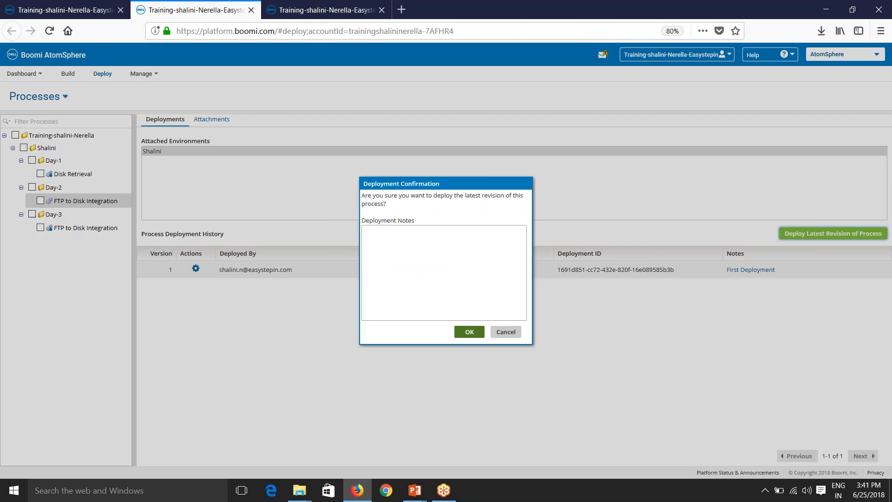
click(467, 334)
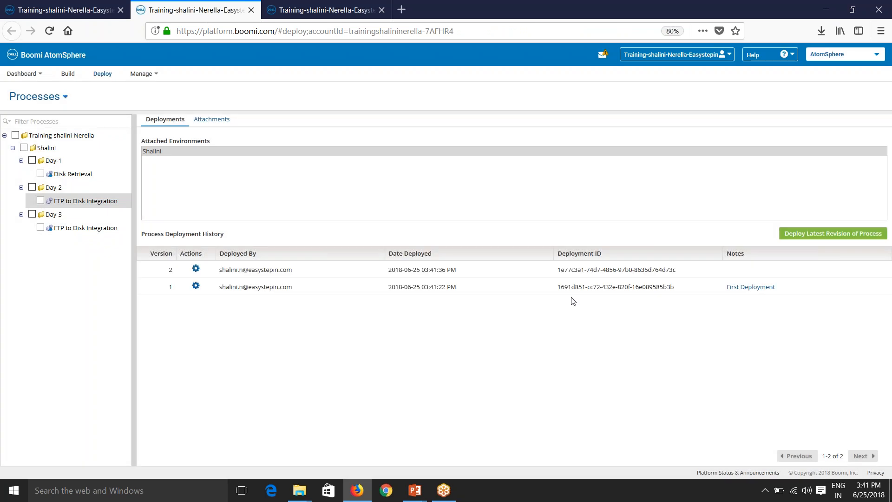
Step: Compare deployment version 1 with a chosen revision, version 1 in the same environment, and close the comparison
click(196, 286)
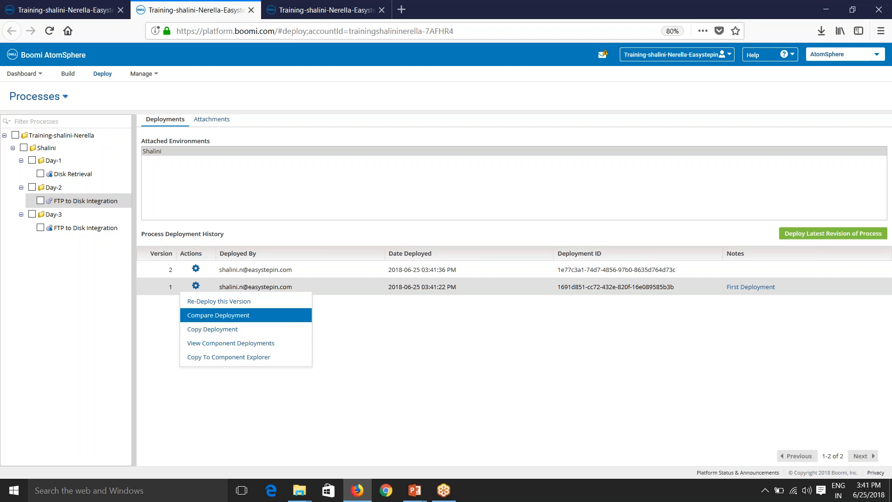
click(202, 321)
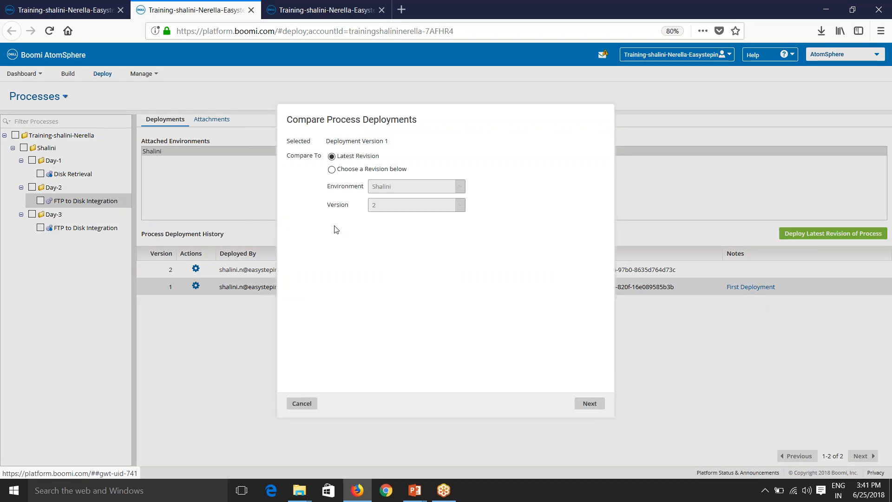
click(362, 171)
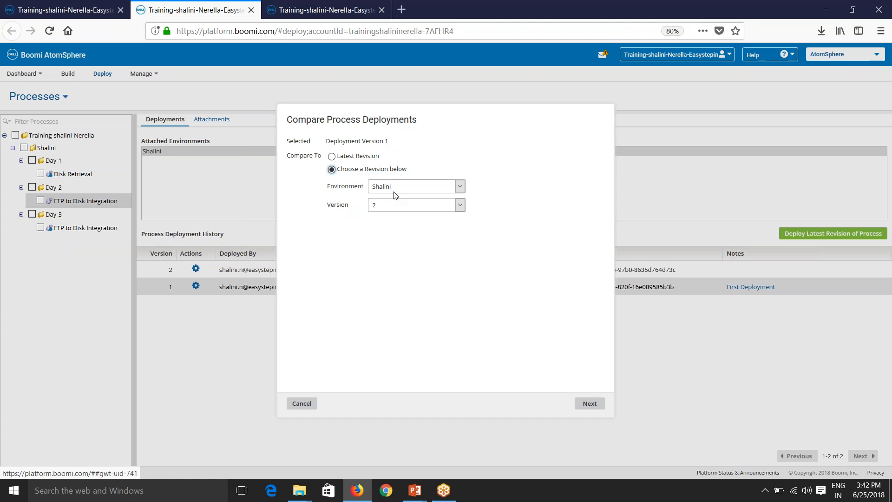
click(382, 205)
click(380, 230)
click(589, 404)
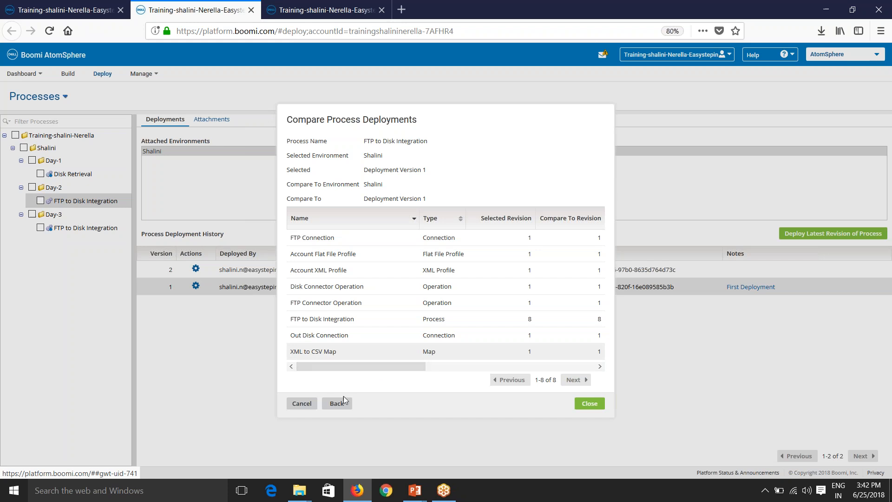
click(302, 403)
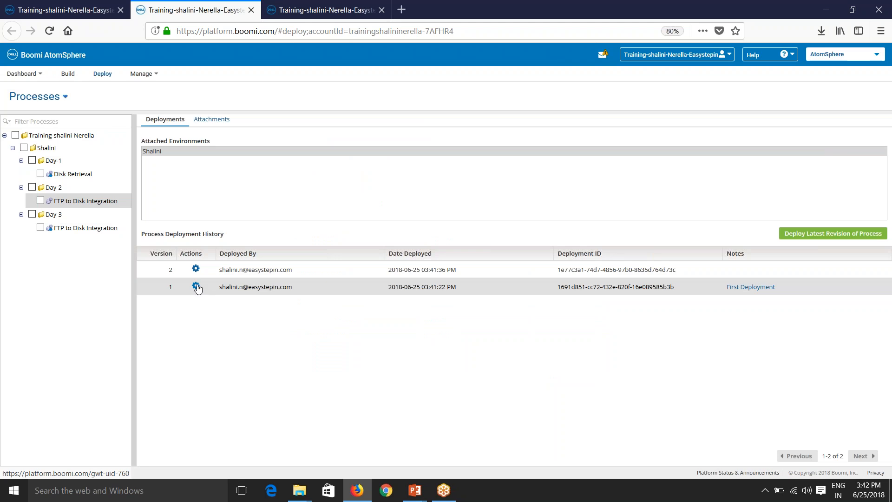
Step: Check the options for copying deployment version 1 to another environment, cancel the copy, and review the version's other available actions
click(196, 286)
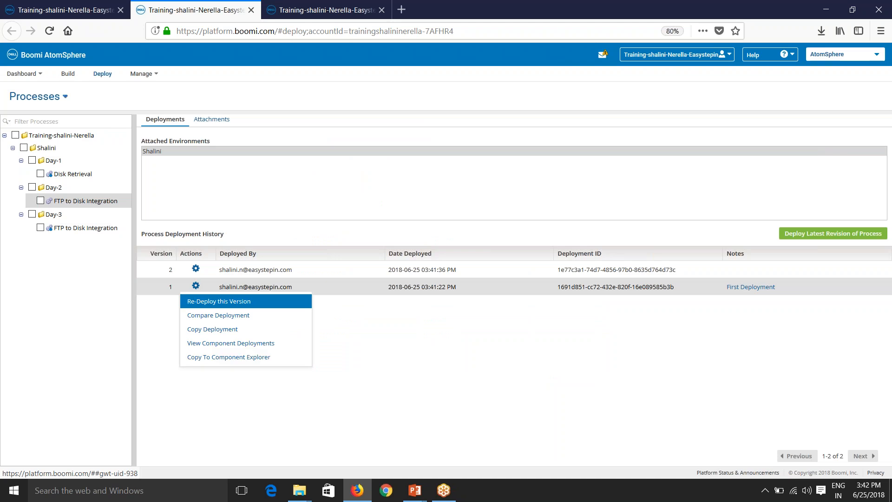
click(219, 334)
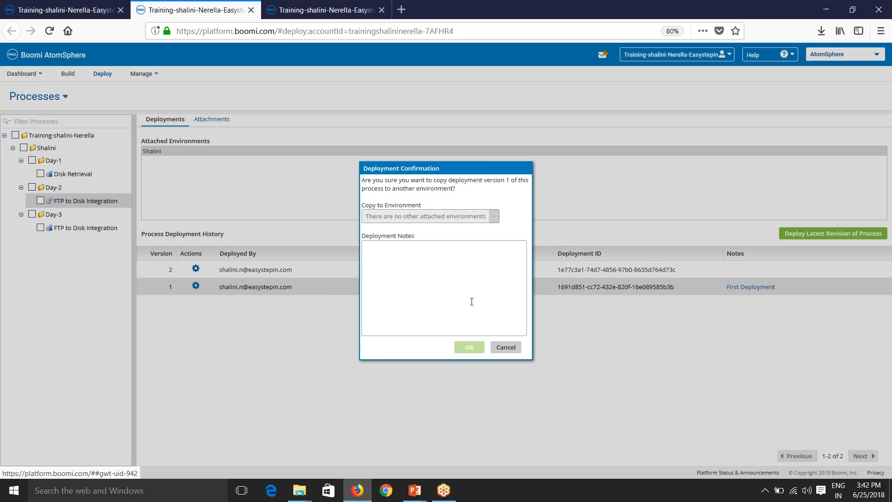
click(506, 347)
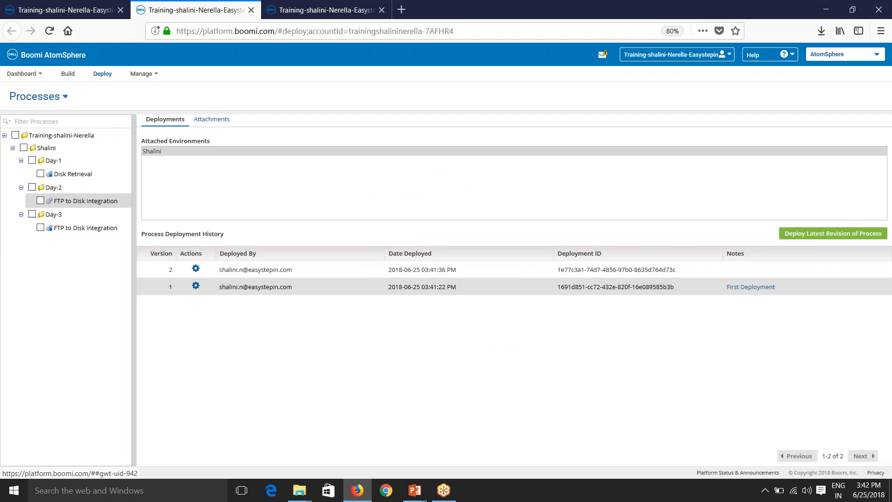
click(196, 285)
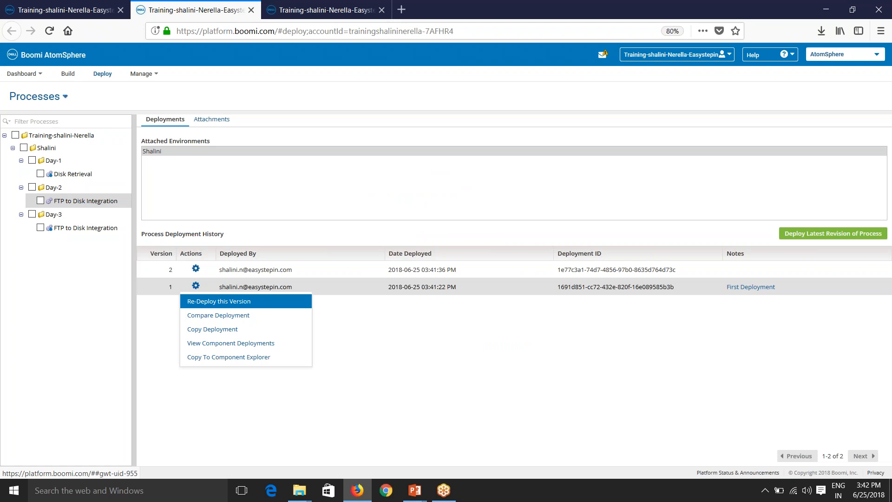
click(234, 187)
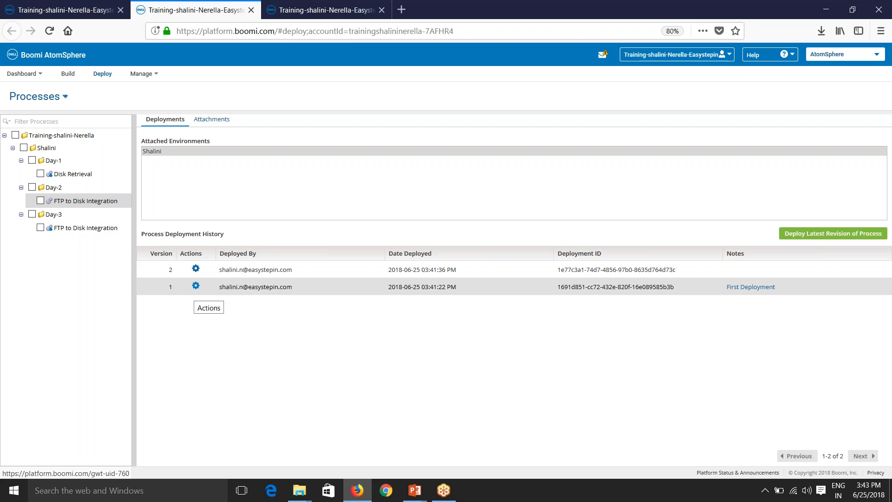
Step: View the components and their revisions contained in deployment version 1, and close the list
click(196, 286)
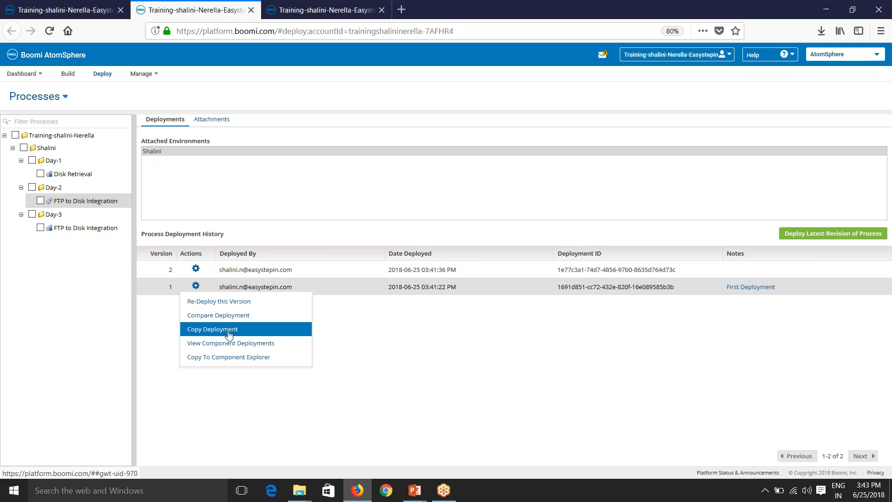
click(225, 346)
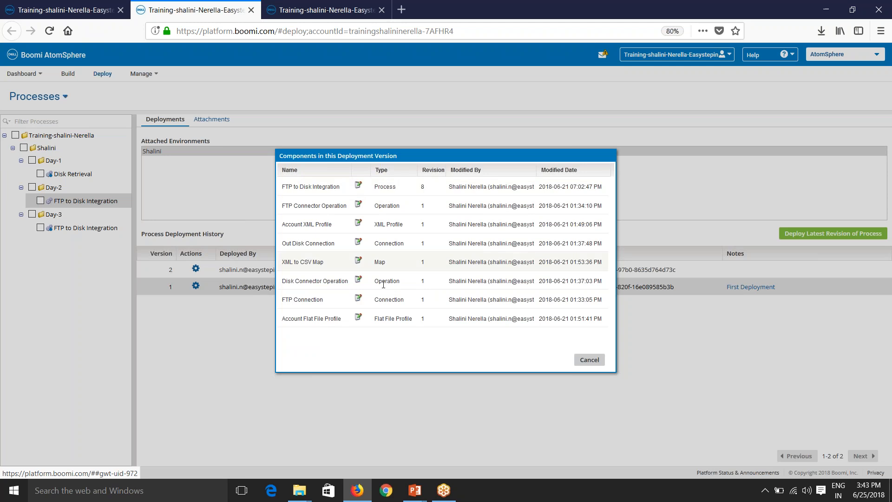
double_click(423, 206)
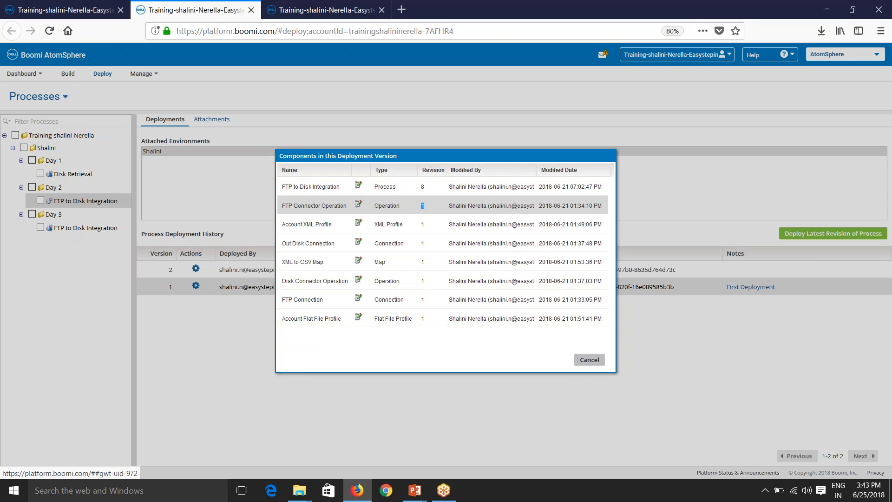
click(579, 361)
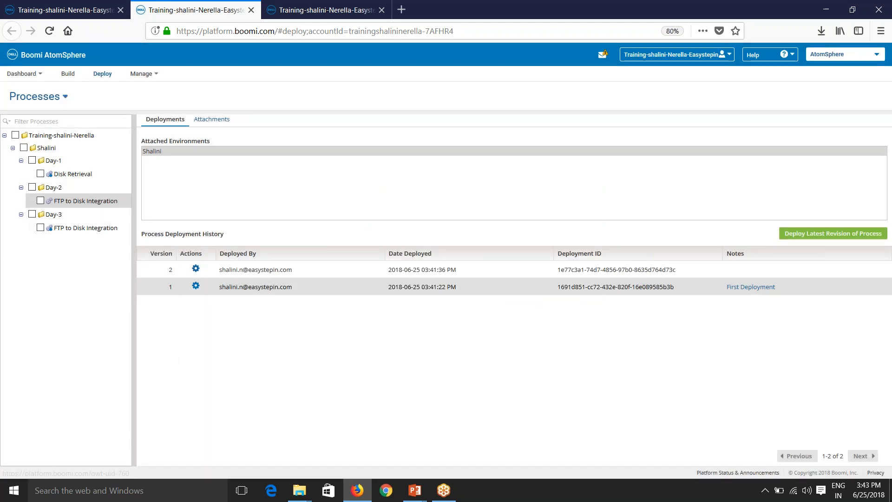
Step: Examine the Copy To Component Explorer options for deployment version 1, and cancel without copying
click(196, 286)
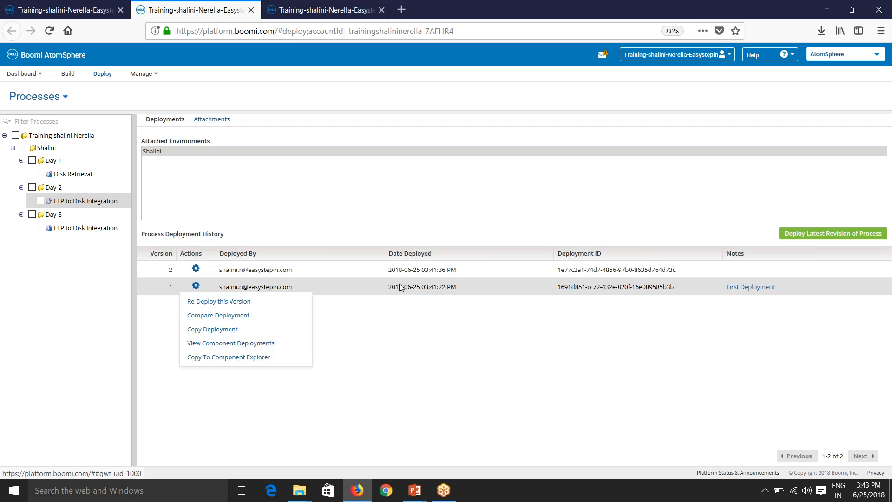
click(65, 14)
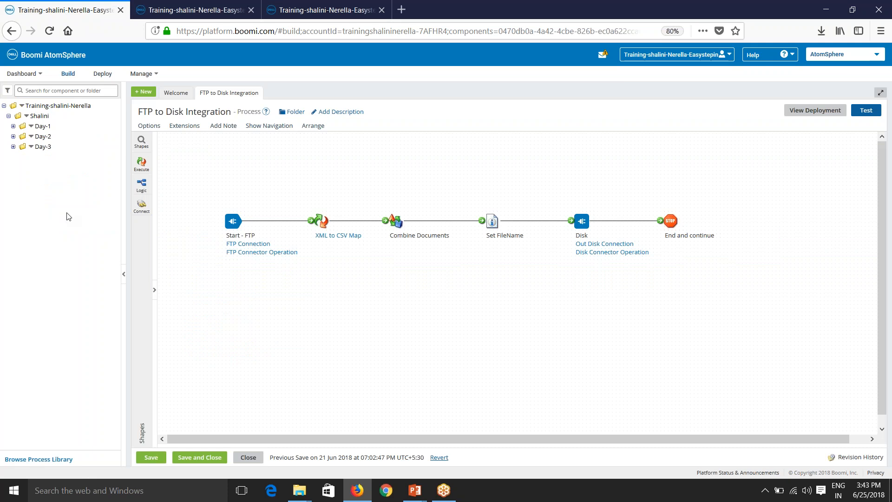
click(187, 18)
click(230, 358)
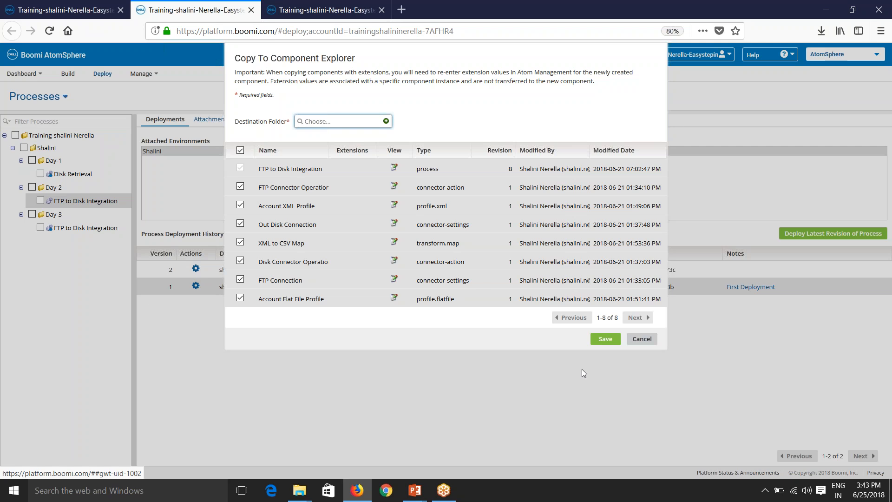
click(643, 341)
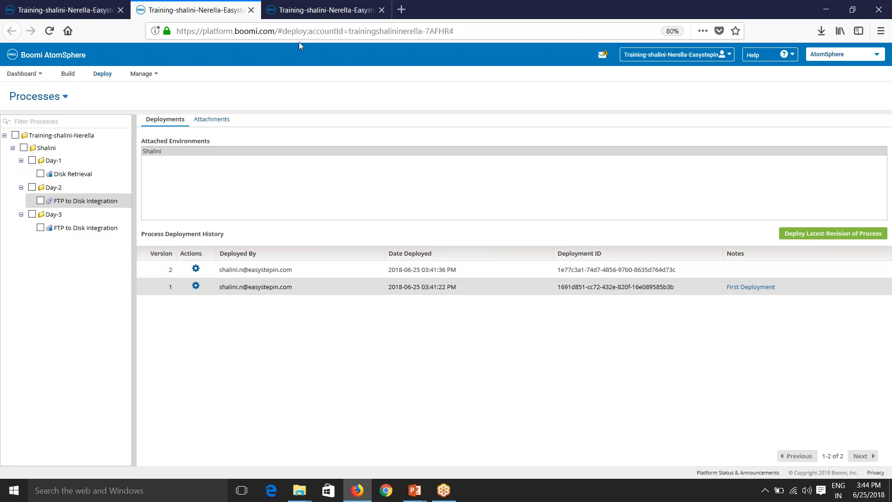
Step: Refresh the Deployed Processes page of the attached DEV atom and return to the process deployment page
click(305, 18)
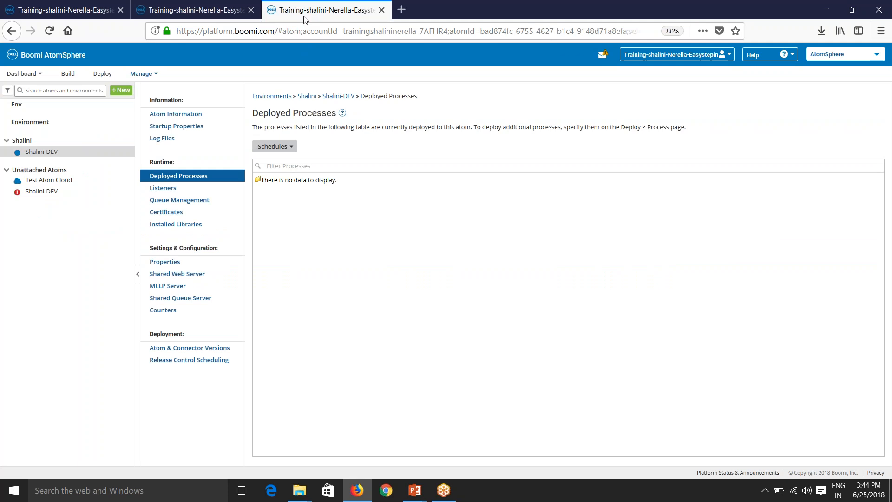
click(49, 31)
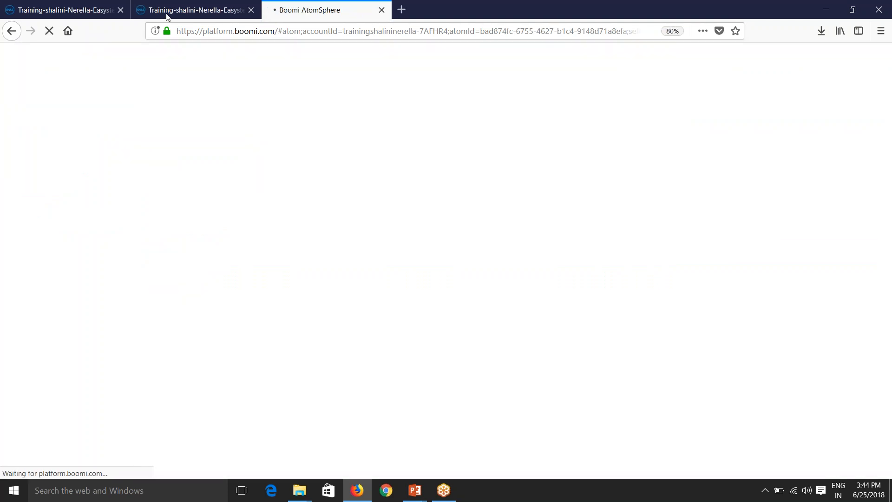
click(184, 6)
Step: Check the process's folder on its build canvas and view its deployment history from there
click(61, 10)
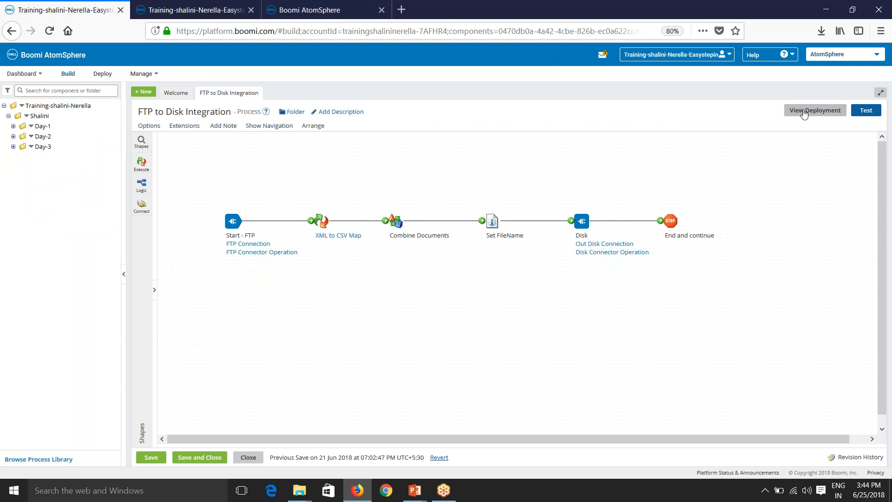
click(290, 113)
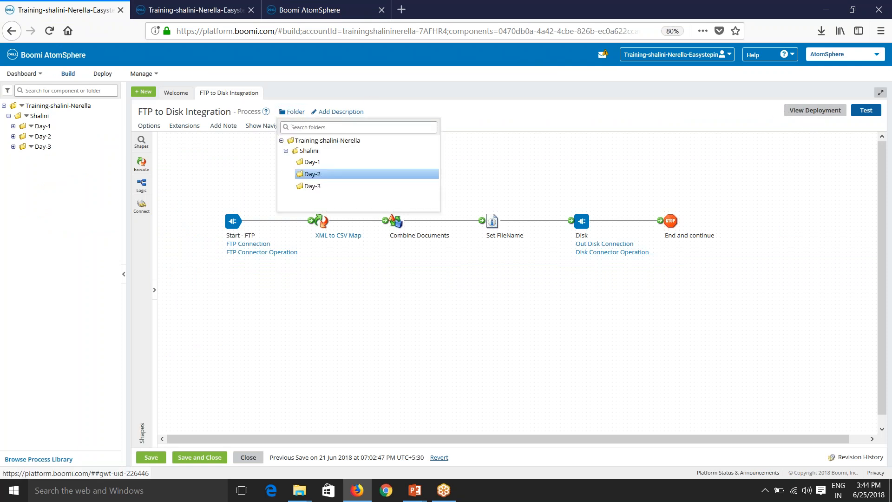
click(525, 195)
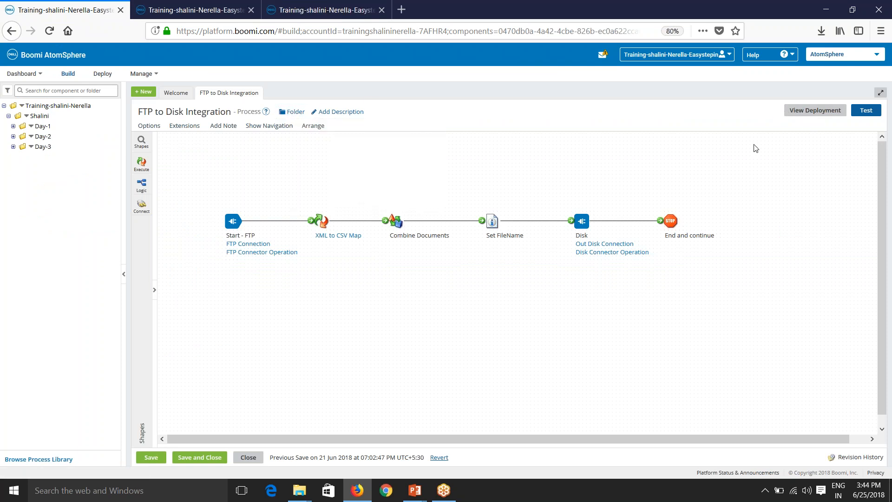
click(797, 111)
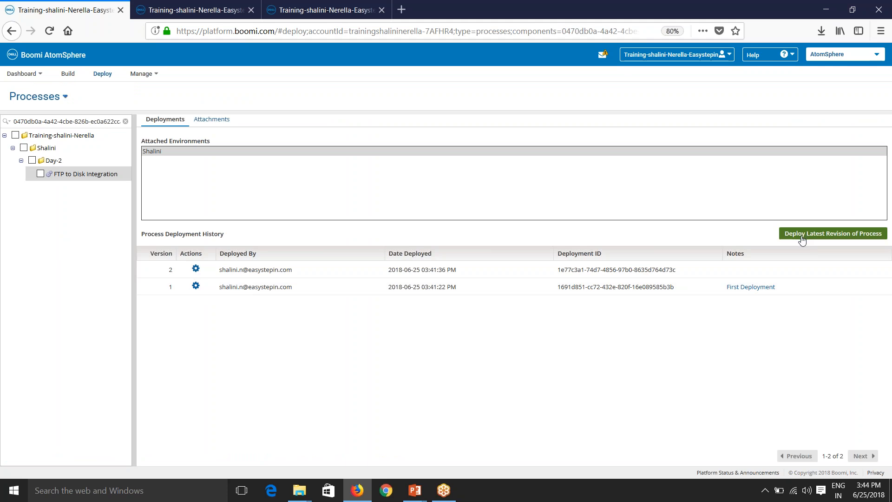
double_click(71, 176)
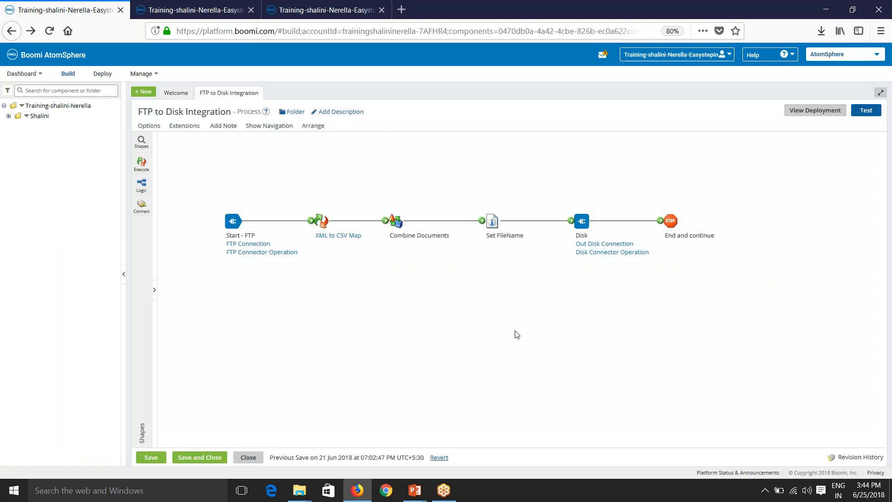
click(218, 18)
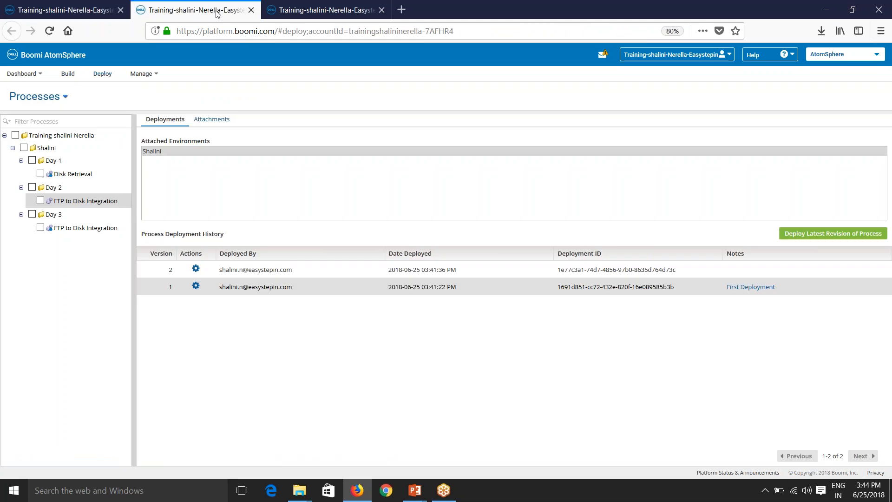
Step: Execute the deployed Day-2 FTP to Disk Integration process on the attached DEV atom
click(303, 14)
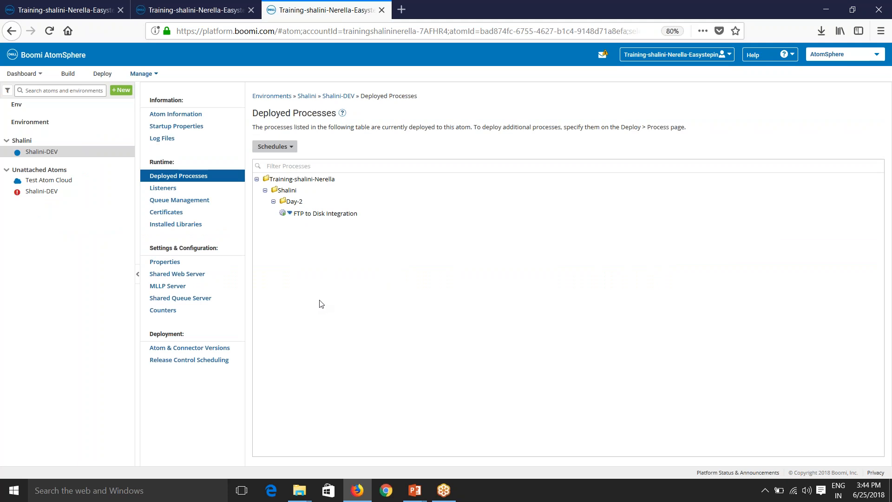
click(290, 213)
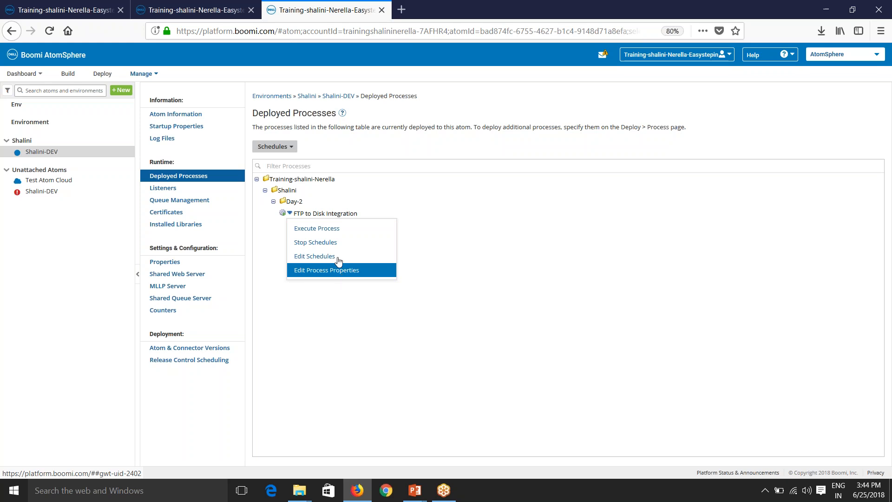
click(312, 228)
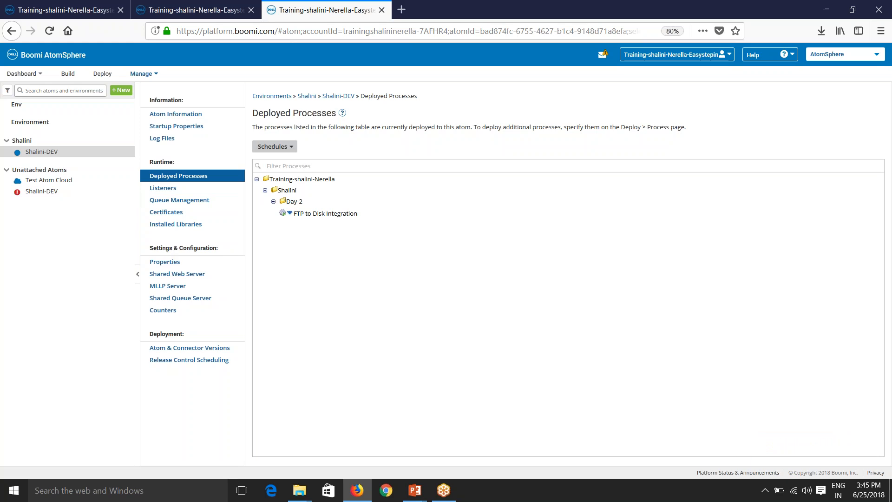
Step: Open Process Reporting in a new browser tab and switch to it
click(150, 76)
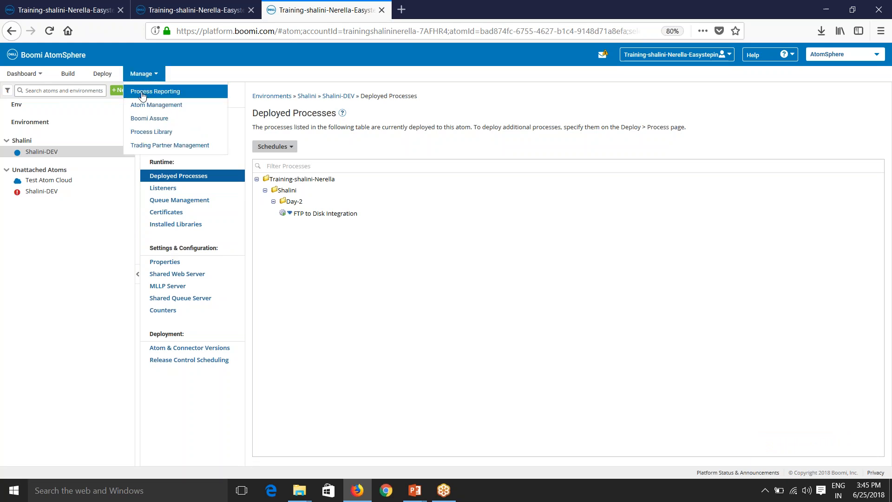
right_click(140, 95)
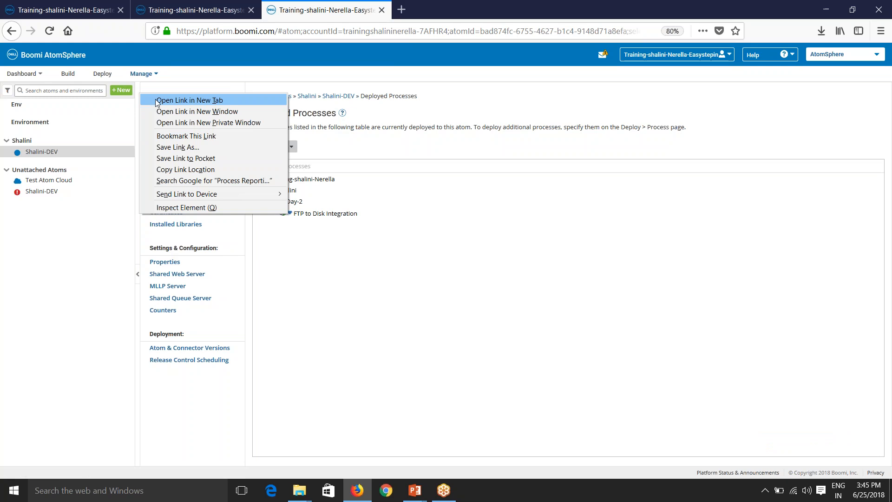
click(155, 100)
click(451, 10)
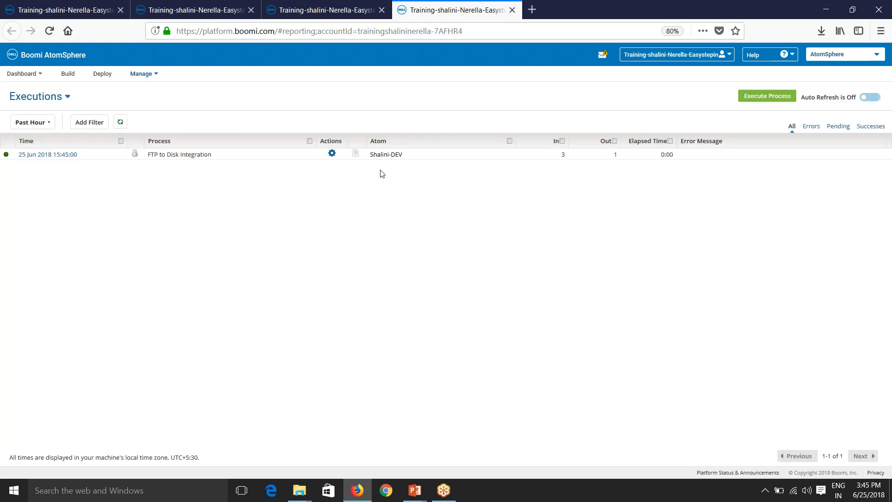
Step: Review the execution details of the FTP to Disk Integration run, including its time, document counts and execution type
click(42, 157)
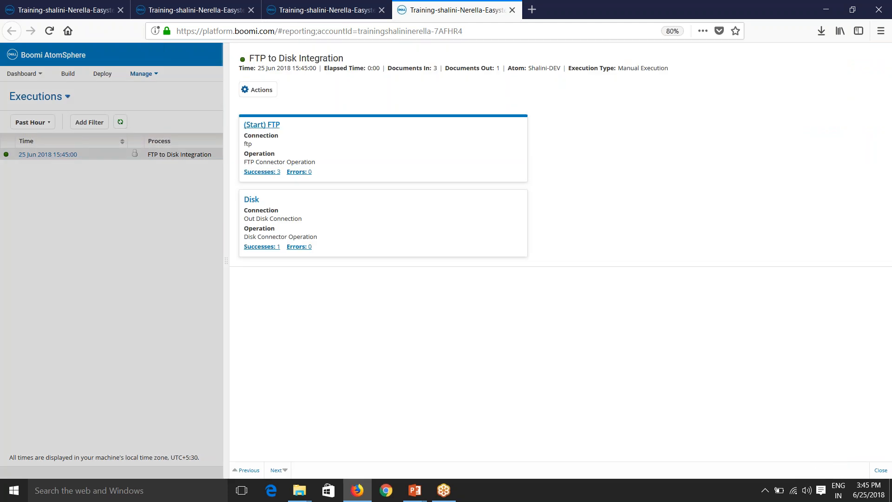
drag(280, 69, 328, 62)
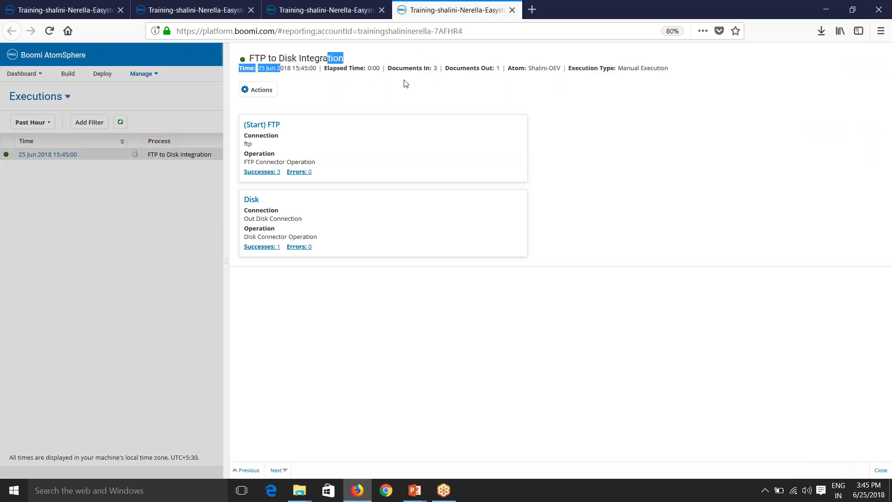
click(422, 72)
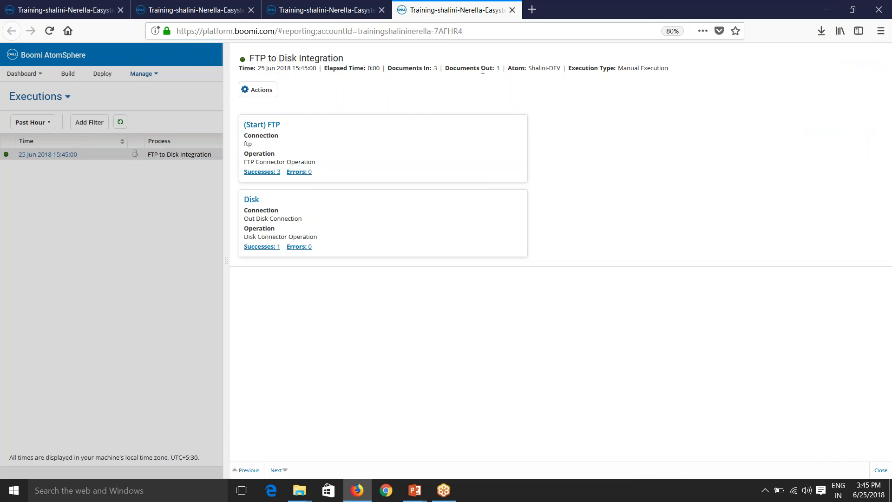
drag(524, 66, 669, 68)
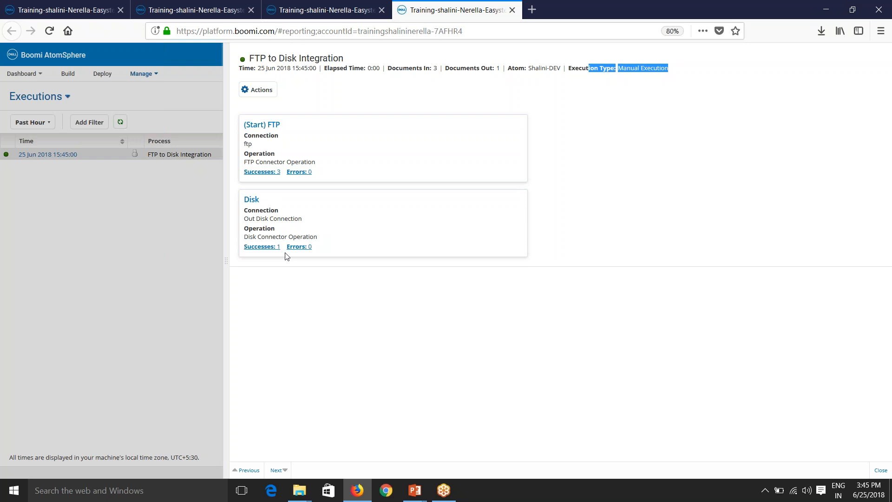
Step: Run a test of the FTP to Disk Integration process from its build canvas on the DEV atom
click(80, 11)
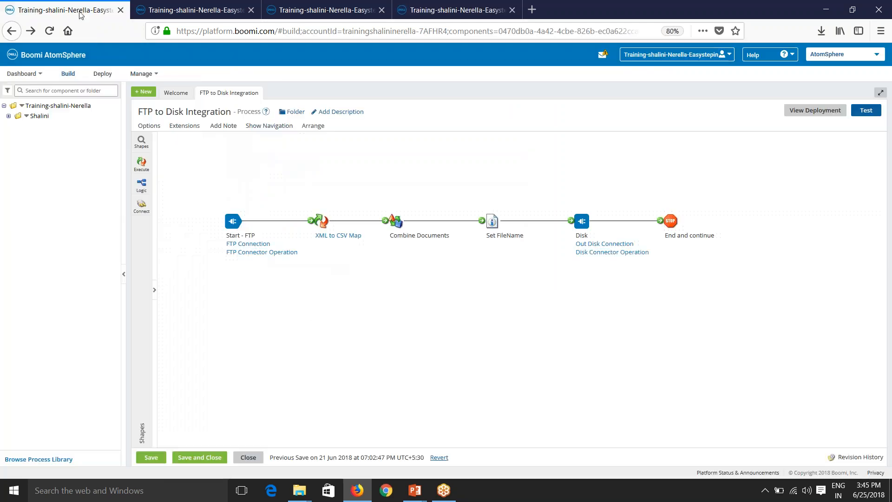
click(866, 110)
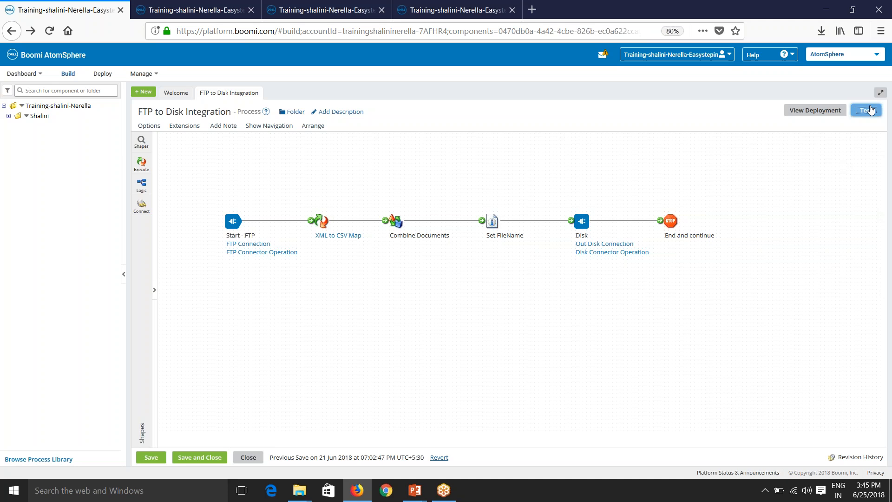
click(550, 154)
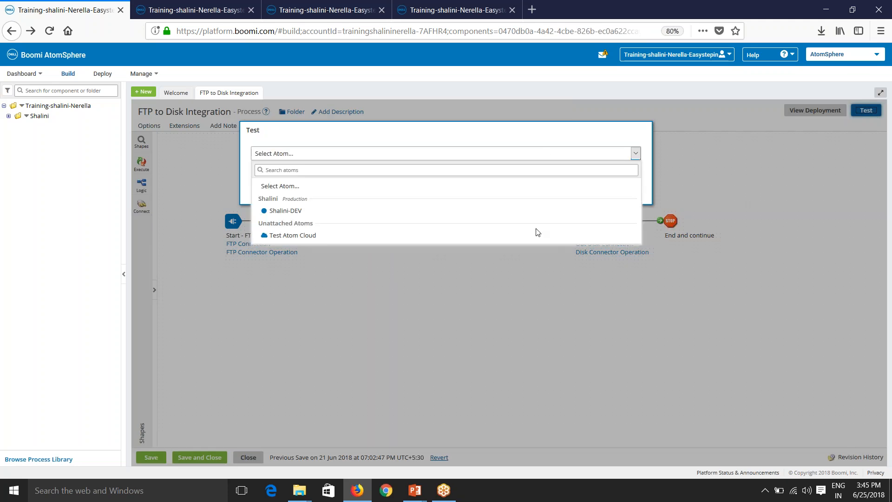
click(541, 233)
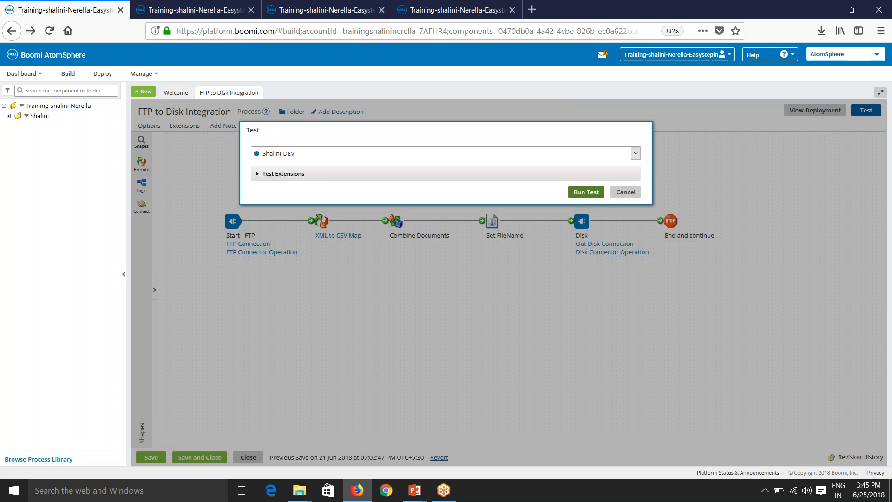
click(582, 195)
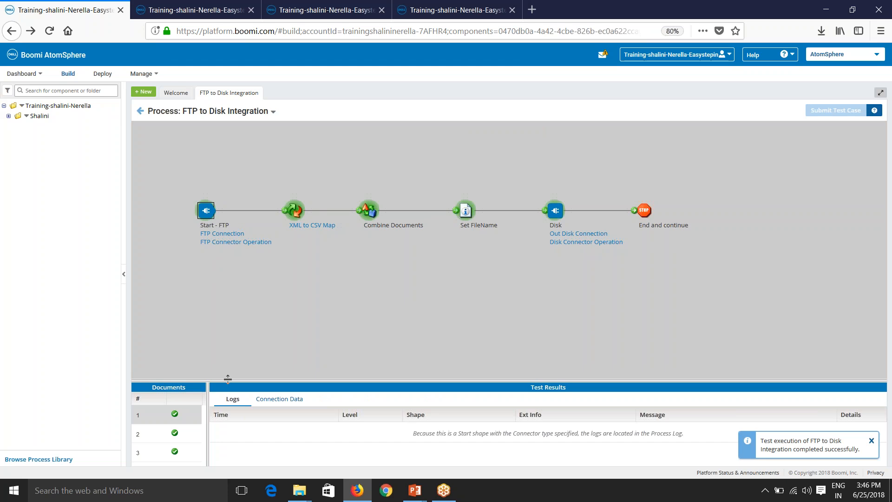
Step: Enlarge the test results area, inspect the XML to CSV Map shape's logs, and view the test run's base process log
drag(229, 381, 242, 286)
click(294, 210)
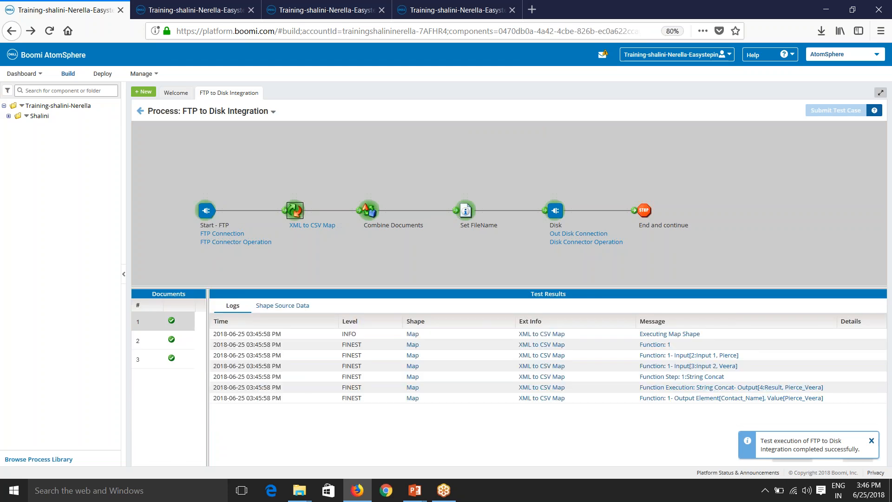
click(273, 112)
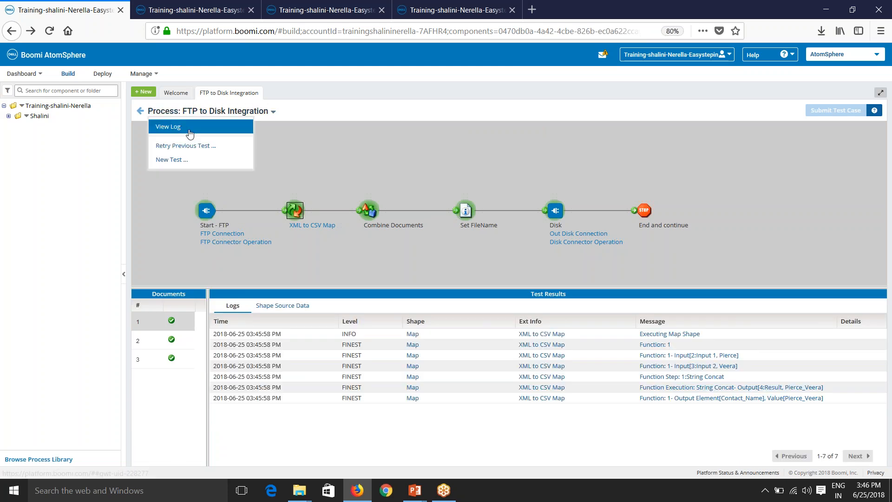
click(176, 124)
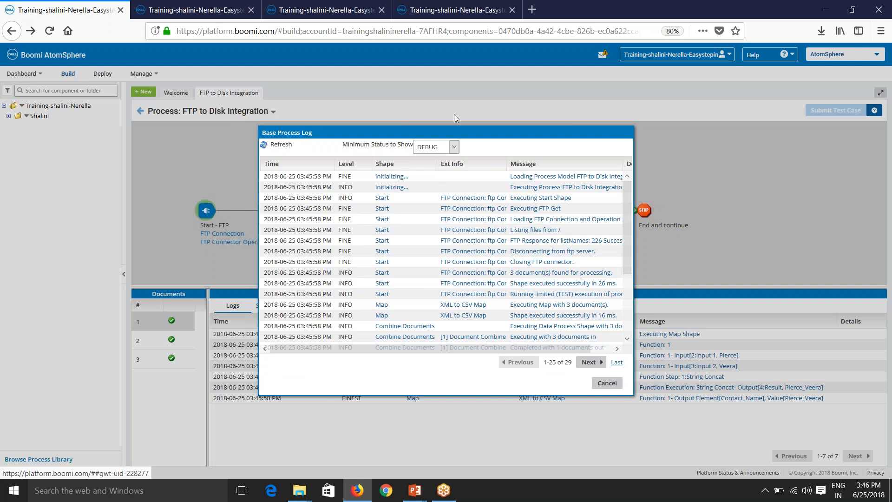
Step: Return to Process Reporting and view the successful documents of the FTP start connector and of the Disk connector
click(438, 12)
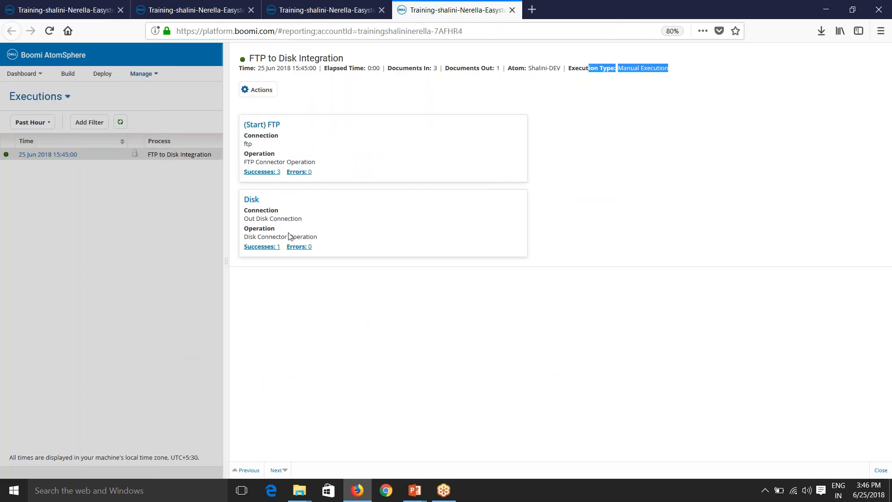
click(261, 172)
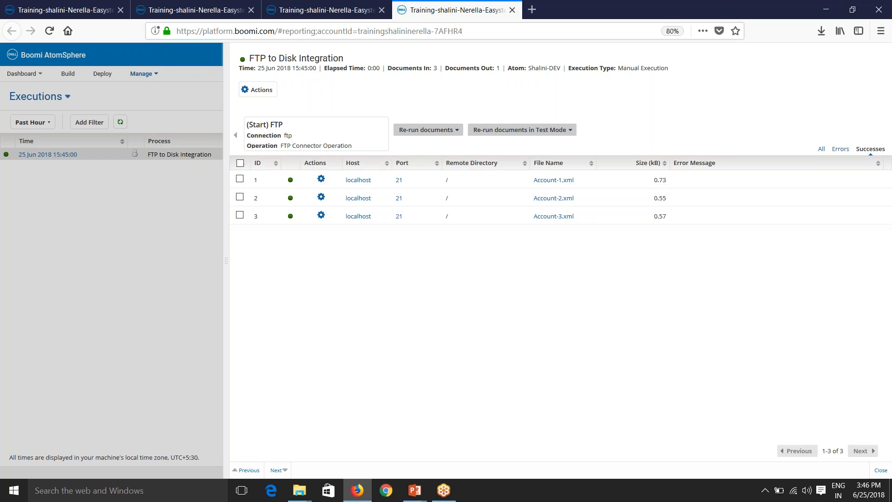
click(236, 135)
click(262, 247)
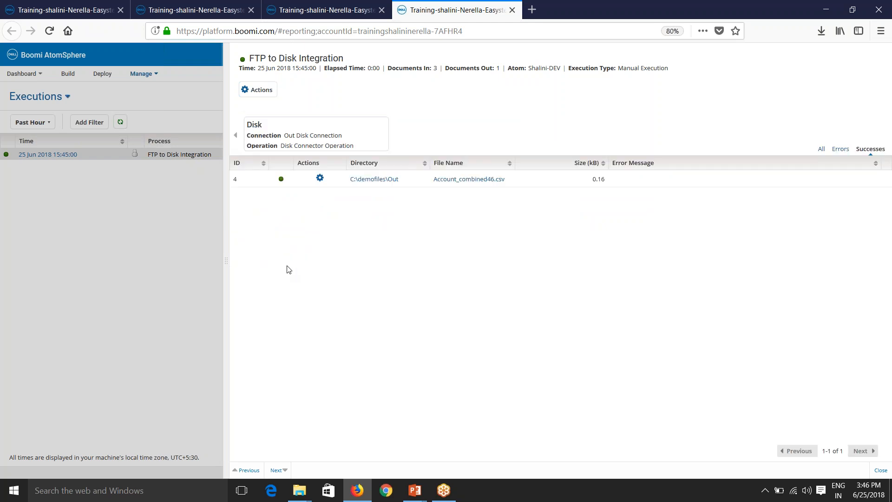
Step: Read through the execution's process logs from its details, and return to the executions list
click(262, 96)
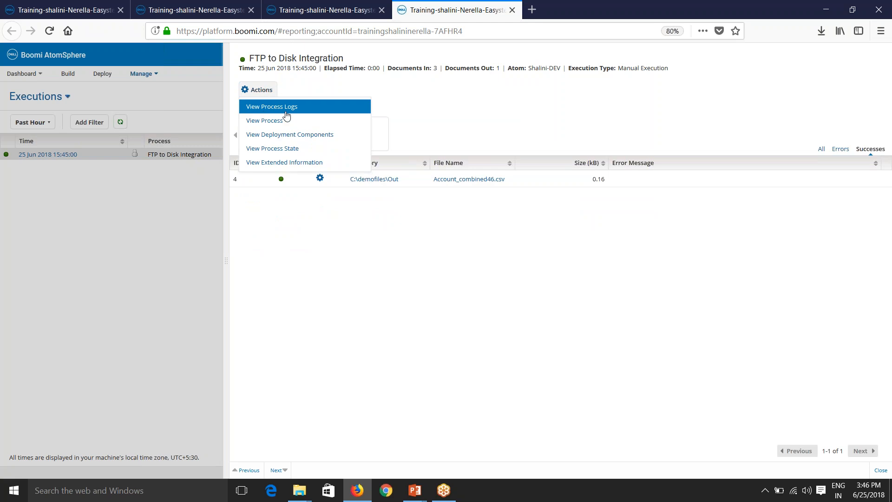
click(281, 119)
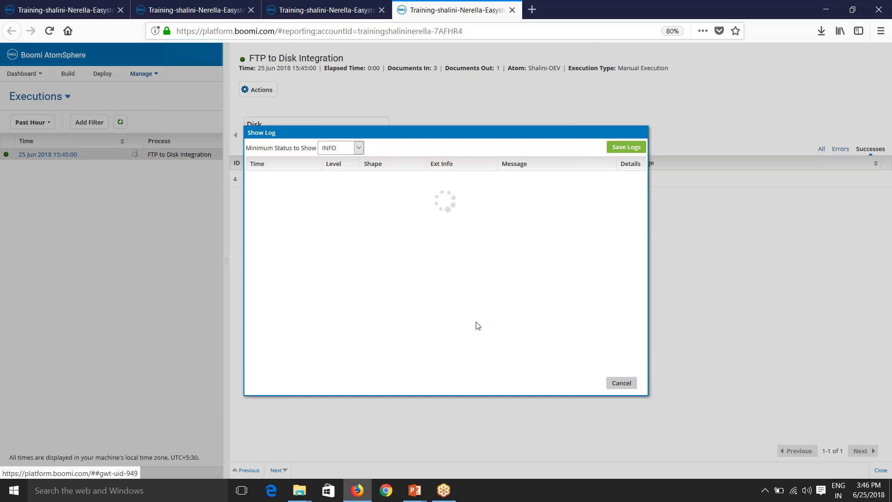
scroll(622, 344, down, 1)
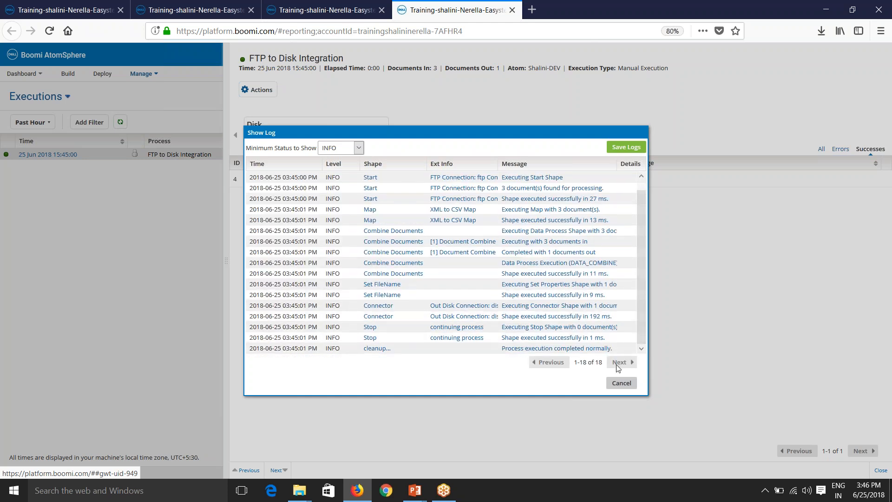
click(616, 384)
click(130, 347)
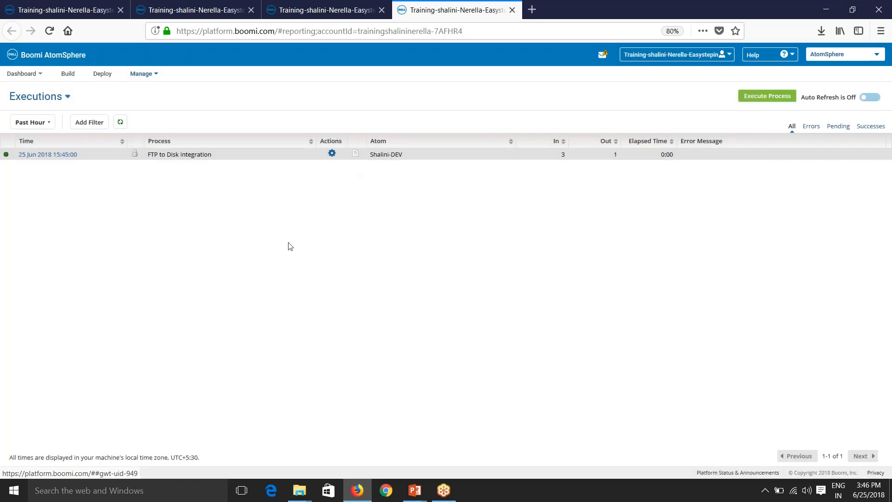
Step: View the FTP to Disk Integration run's log directly from the executions list, and close it
click(356, 156)
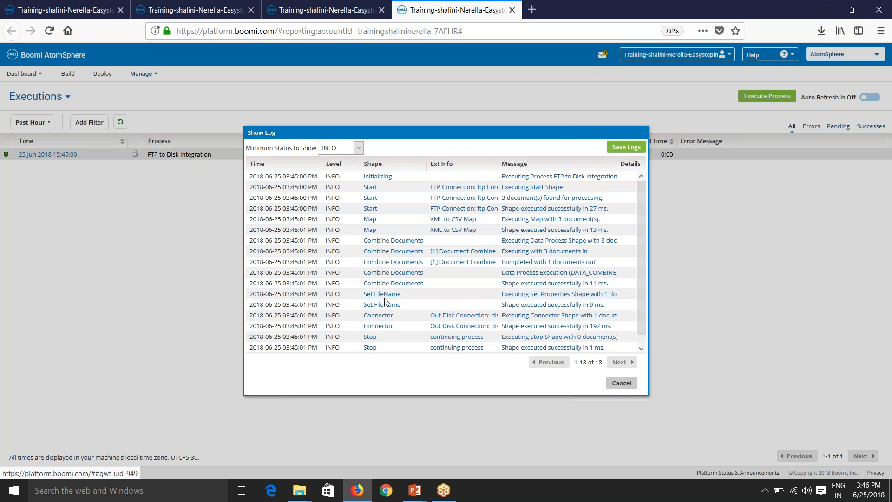
scroll(442, 262, down, 1)
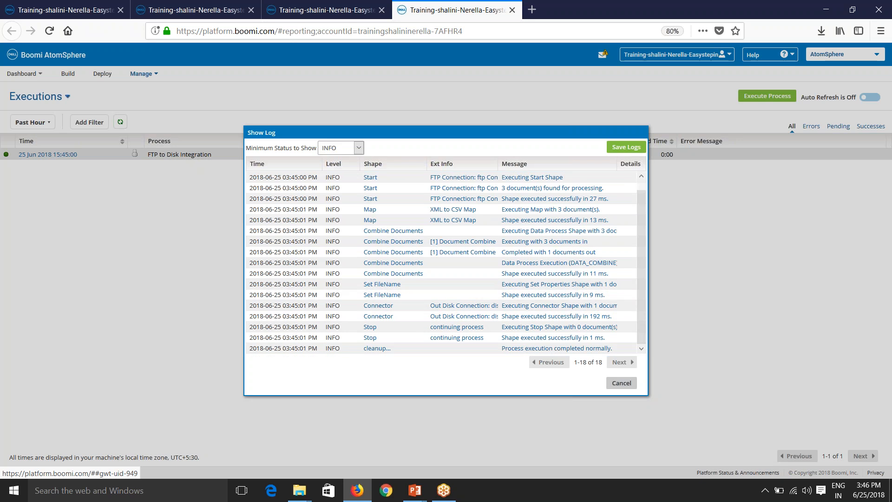
click(620, 383)
Step: Reopen the execution's details and review its process state for every shape, from Start to process completion
click(55, 156)
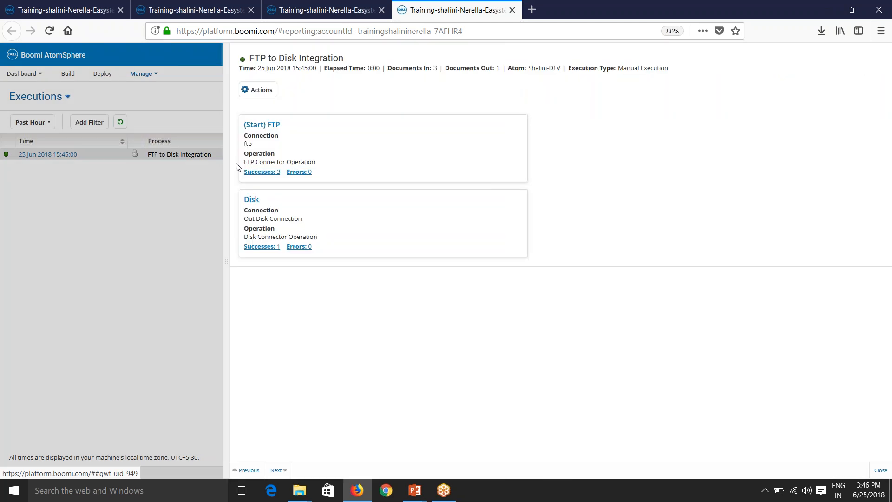
click(251, 92)
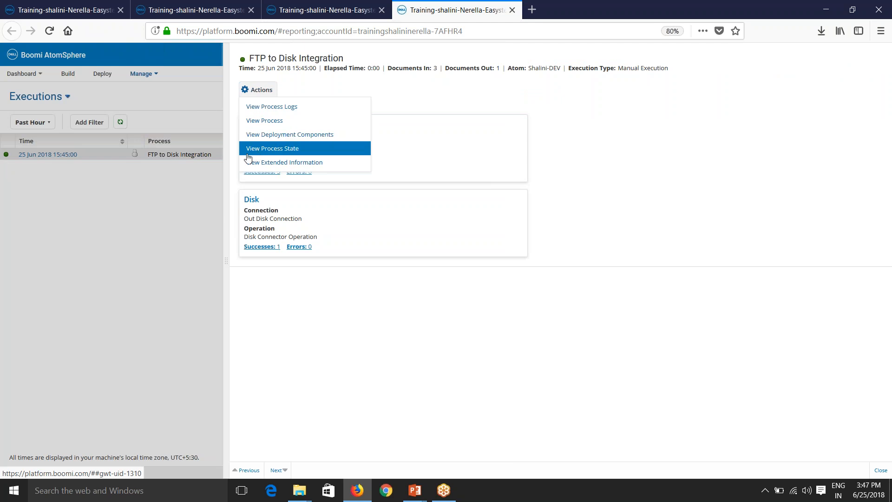
click(273, 148)
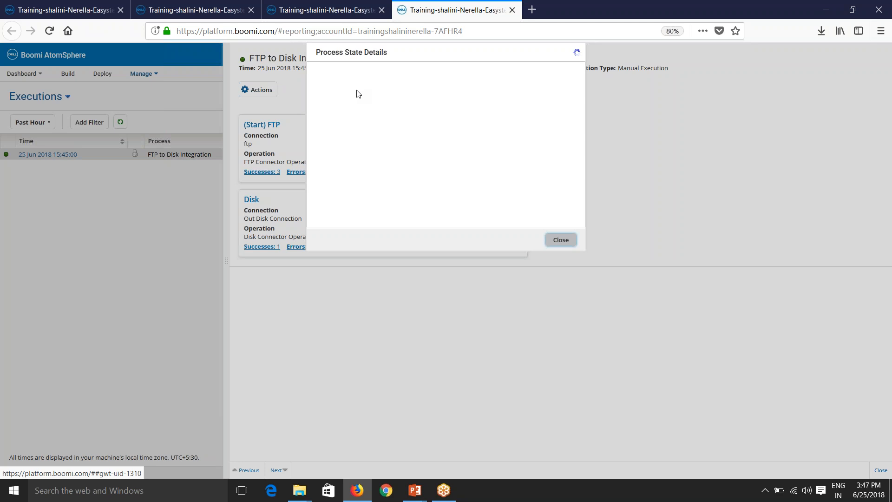
drag(348, 70, 424, 74)
drag(338, 92, 434, 105)
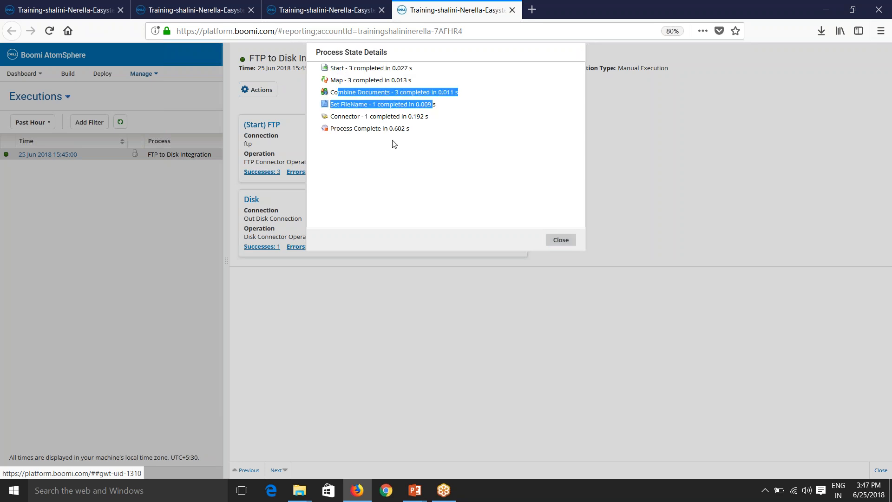
click(415, 131)
click(561, 239)
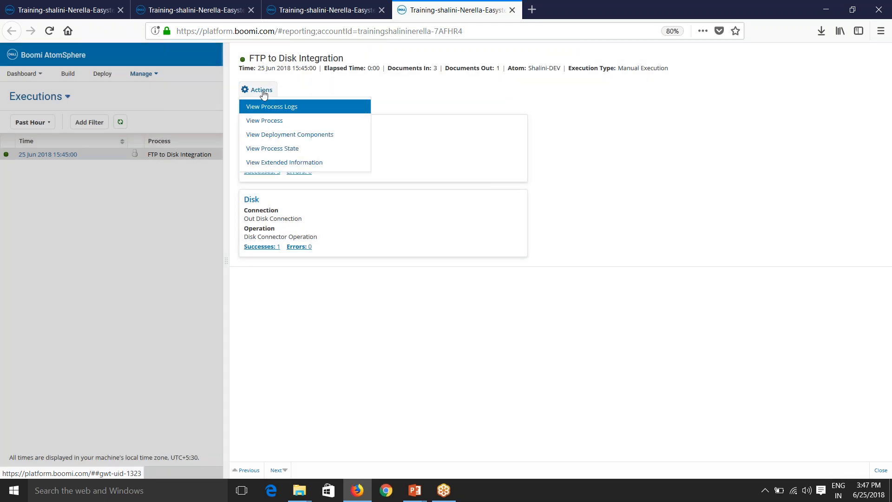
Step: Review the execution, process, atom and deployment IDs in the extended execution information, and copy the execution ID
click(273, 163)
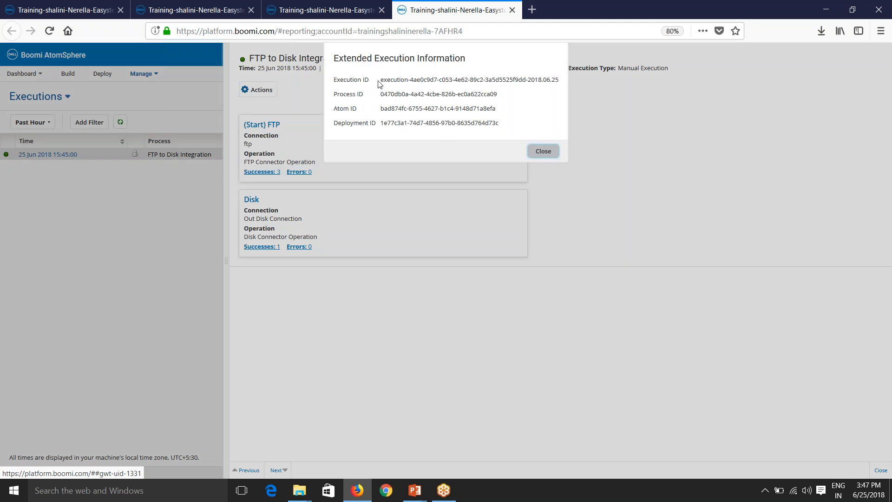
drag(381, 80, 559, 80)
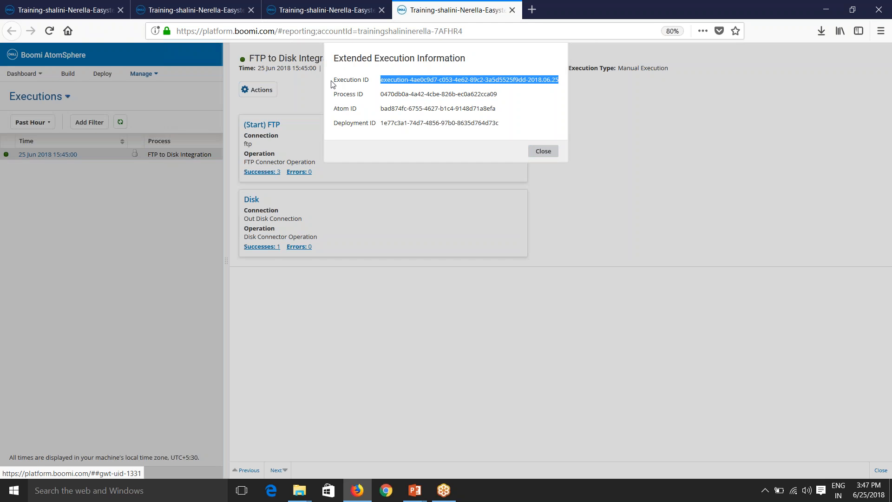
drag(377, 97, 440, 140)
click(402, 121)
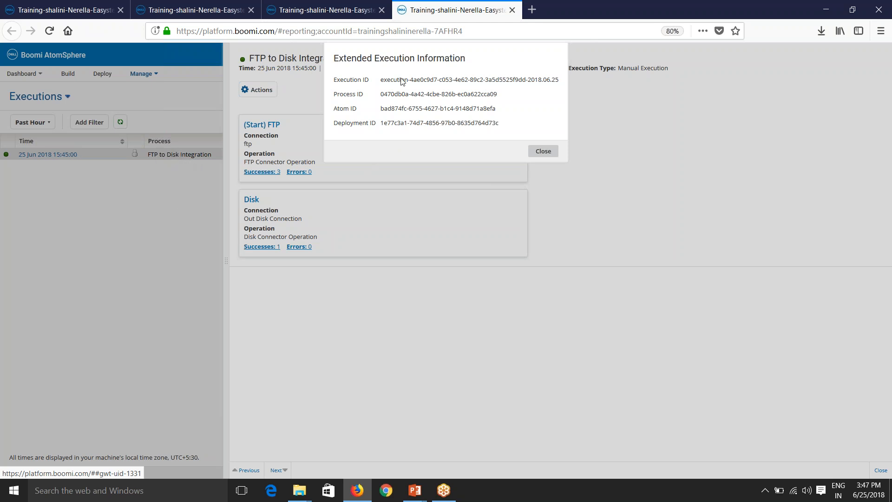
drag(381, 80, 567, 82)
key(ctrl+c)
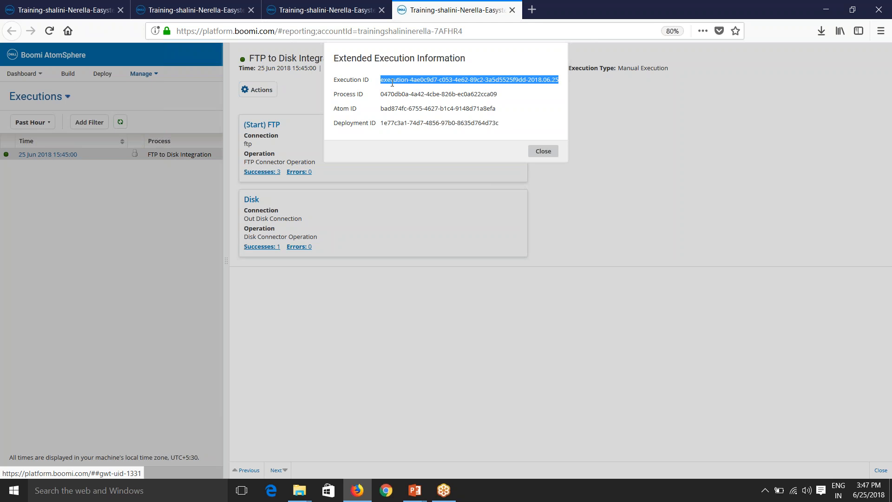
click(544, 151)
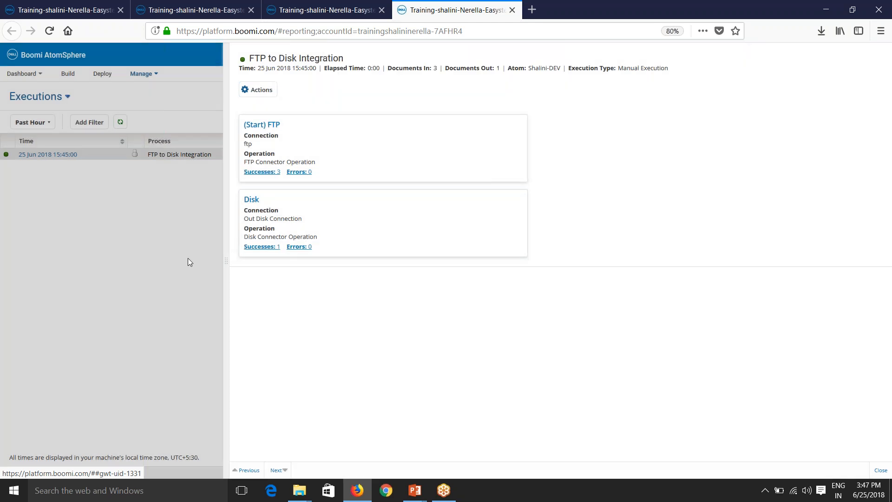
Step: Filter the executions list by the copied execution ID, and remove the filter again
click(187, 258)
click(92, 123)
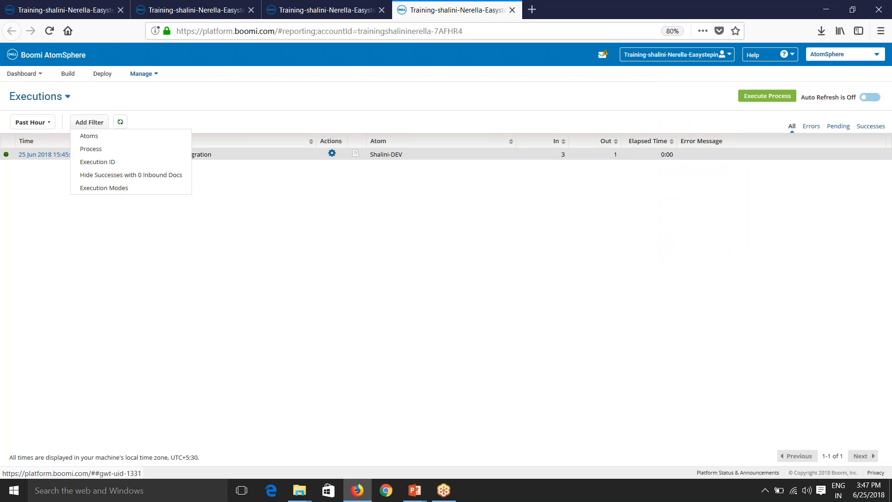
click(96, 161)
key(ctrl+v)
click(191, 180)
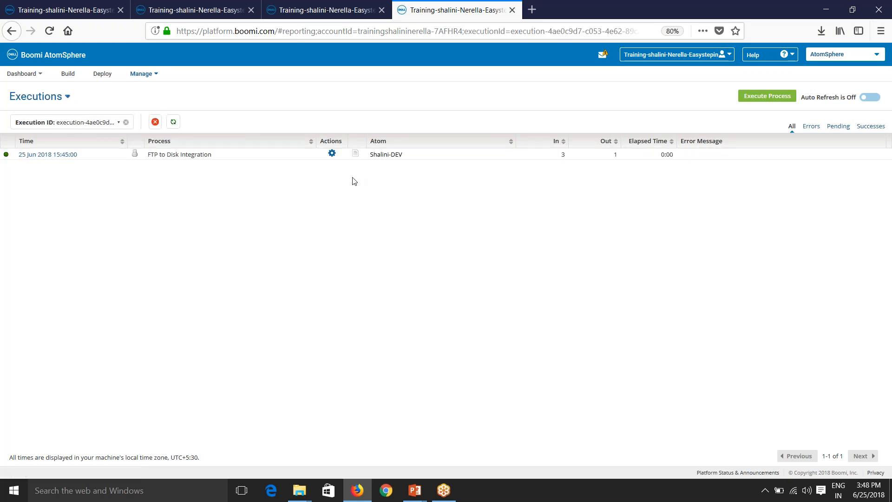
click(126, 122)
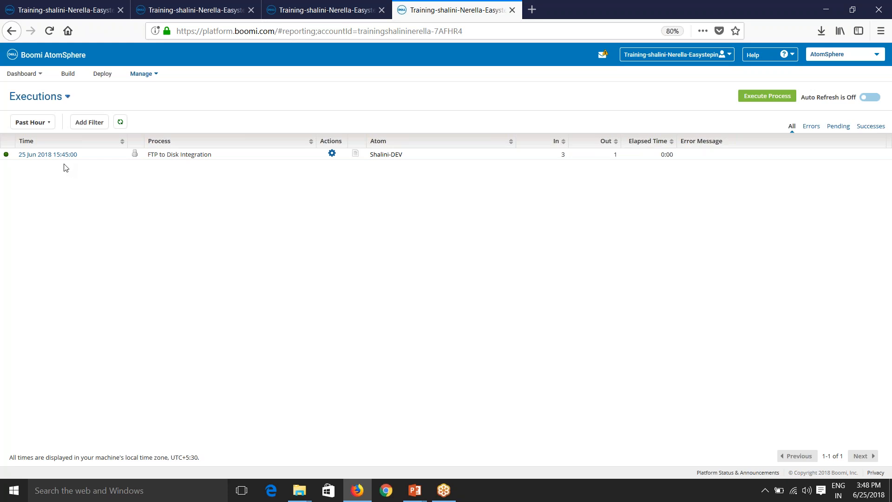
Step: Check the listed run's process name and type, and view its extended information from the executions list
drag(148, 156, 213, 145)
click(135, 156)
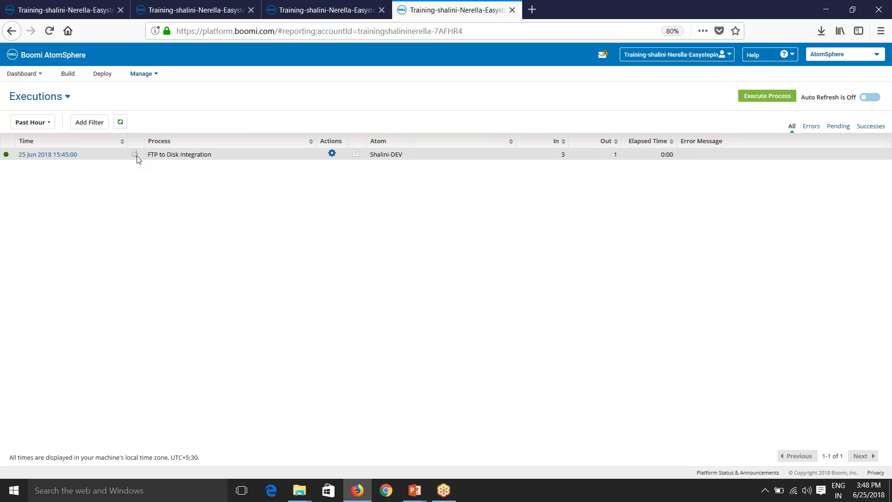
click(332, 154)
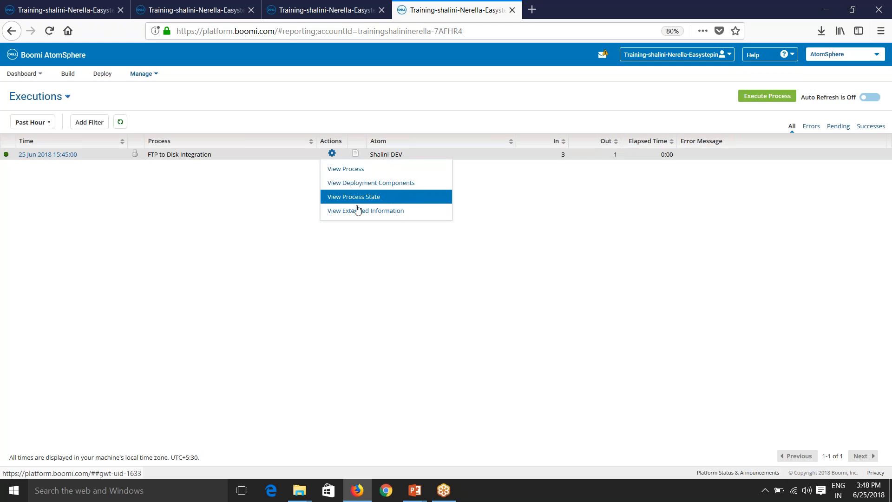
click(372, 211)
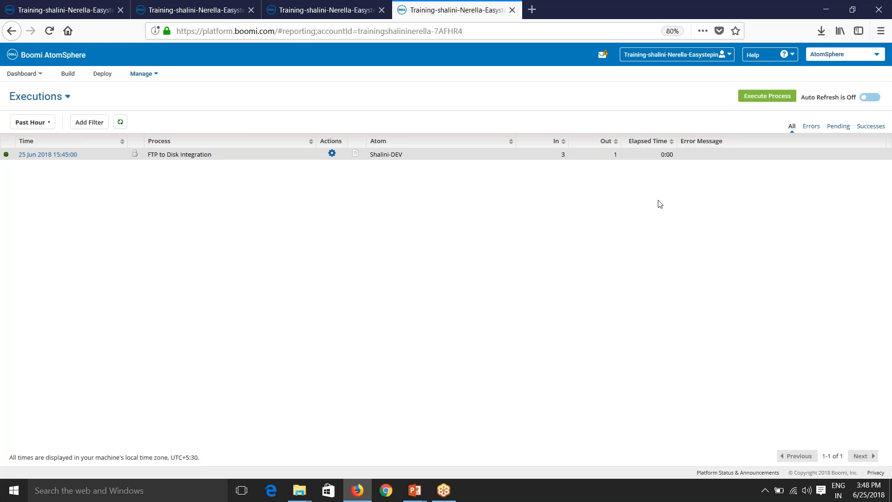
Step: Examine the listed run's elapsed time and error message columns
double_click(666, 155)
click(697, 157)
triple_click(855, 150)
click(820, 201)
Step: View the executions by status as errors, pending and successes, and return to showing all of them
click(811, 127)
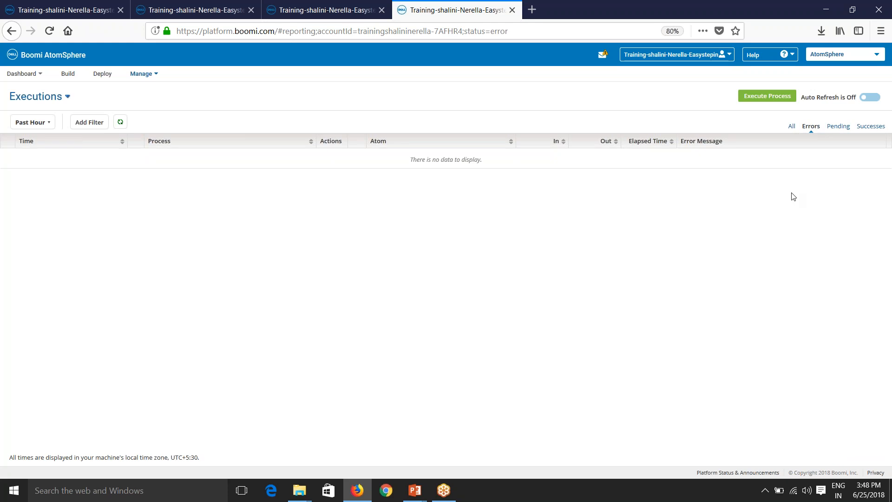
click(838, 126)
click(871, 127)
click(793, 127)
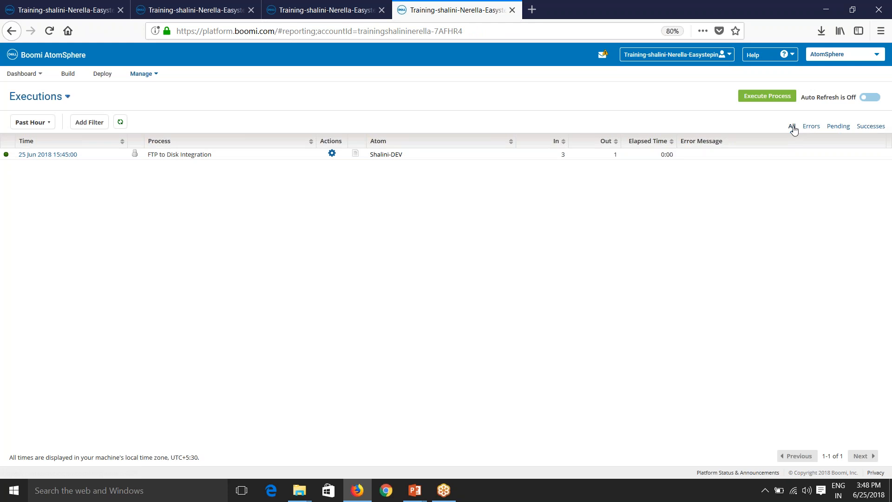
Step: Check the time-range options for the executions list, including the date range, and leave without applying a change
click(42, 125)
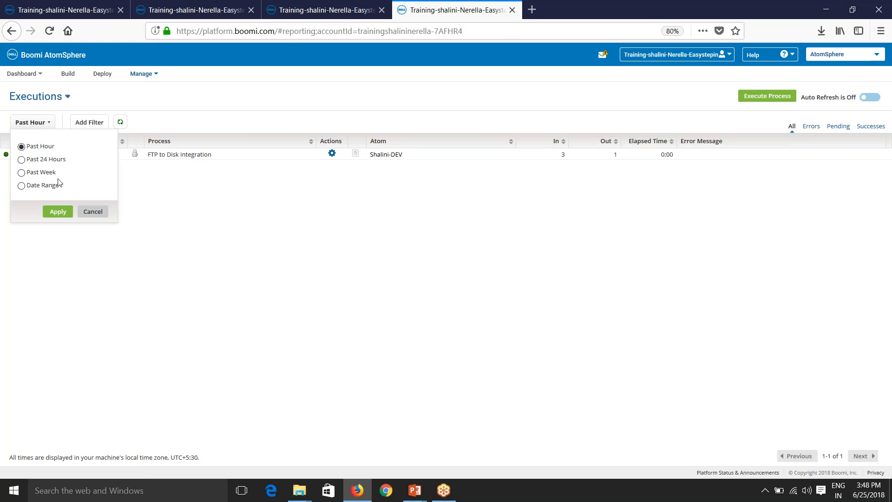
click(47, 190)
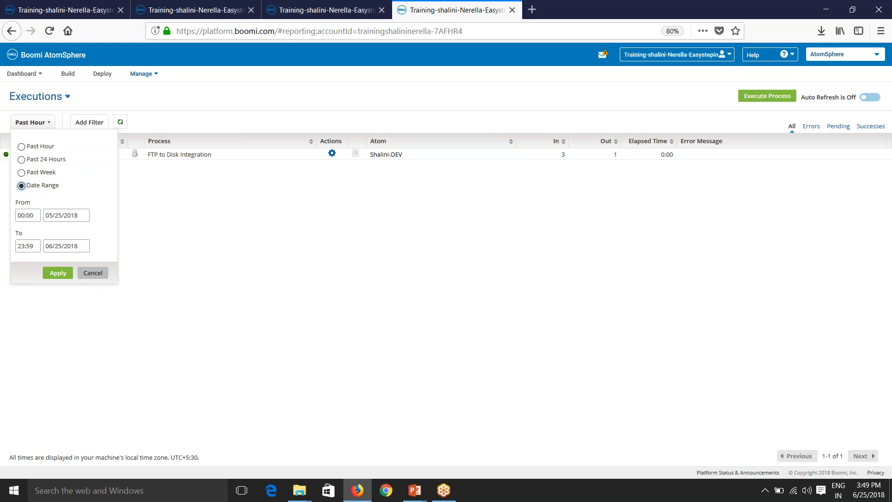
click(93, 273)
Step: Review the modes offered by the Execution Modes filter, such as scheduled, retry and test mode, and cancel the filter
click(93, 123)
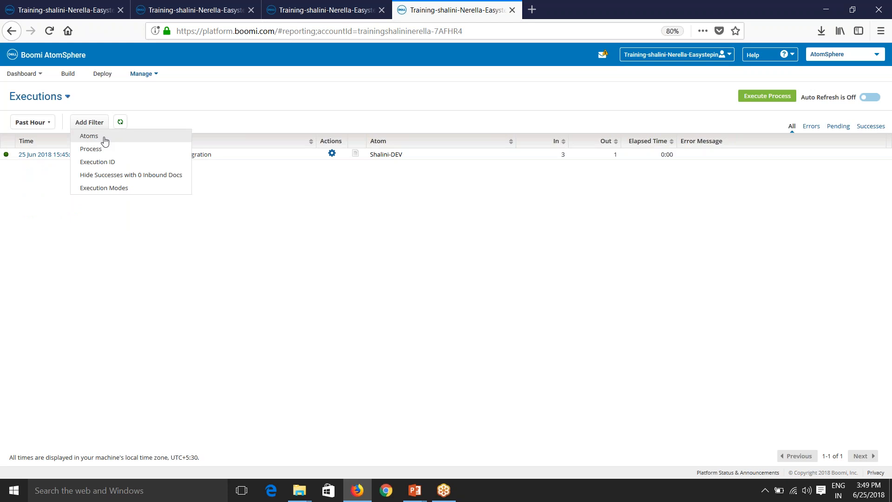
click(151, 193)
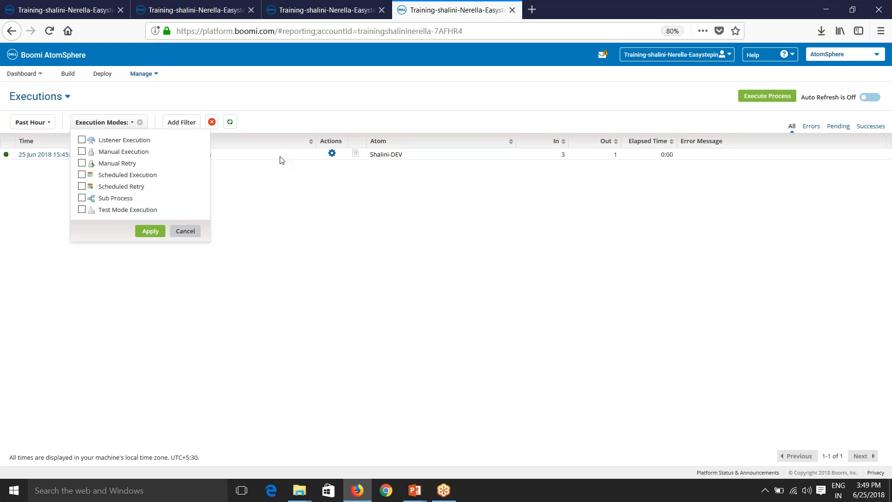
drag(105, 164, 149, 178)
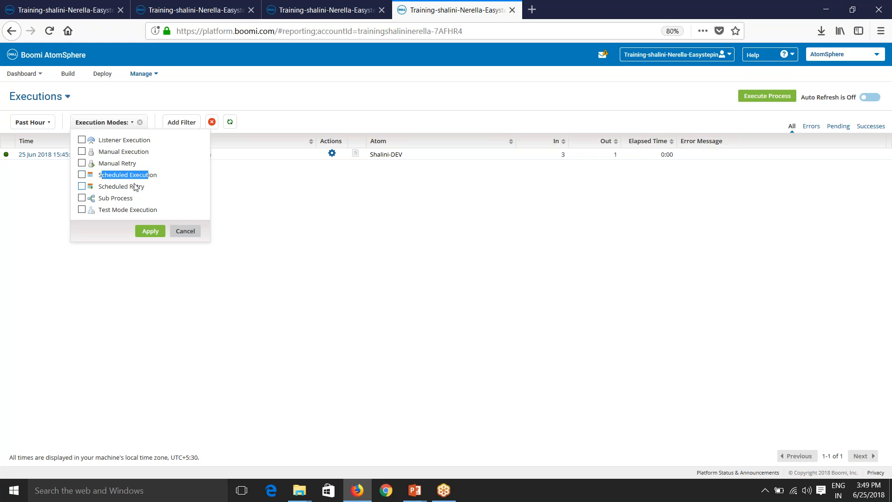
click(100, 189)
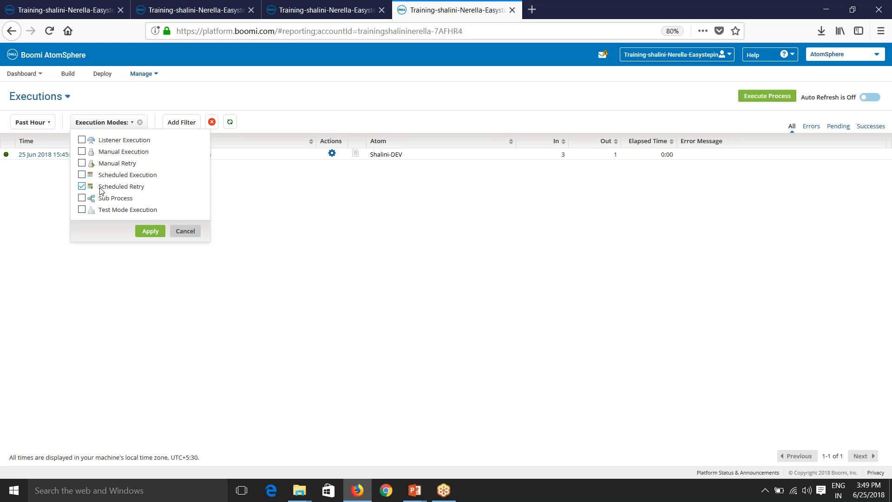
click(99, 190)
drag(98, 213, 168, 214)
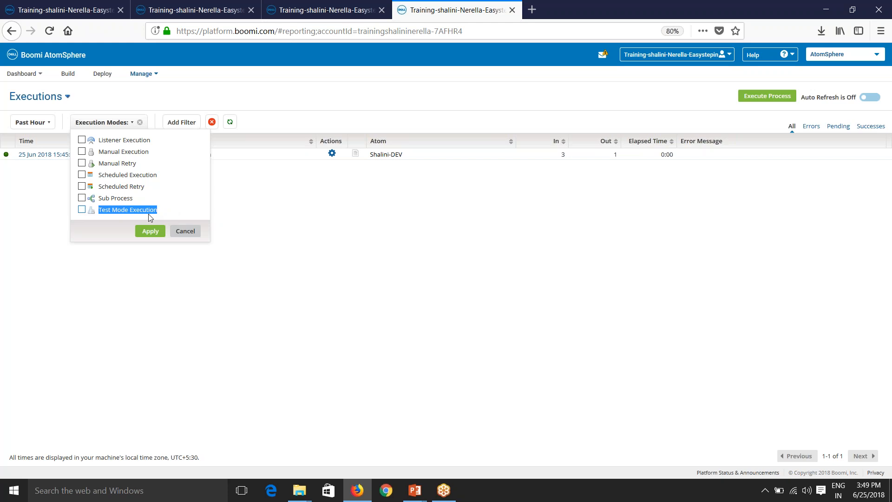
click(185, 232)
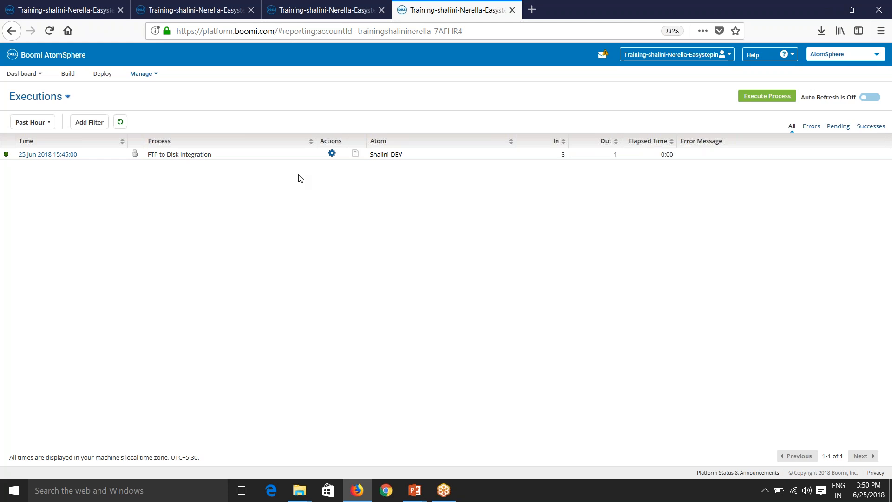
Step: Return to the atom management page and view the DEV atom's startup properties
click(333, 12)
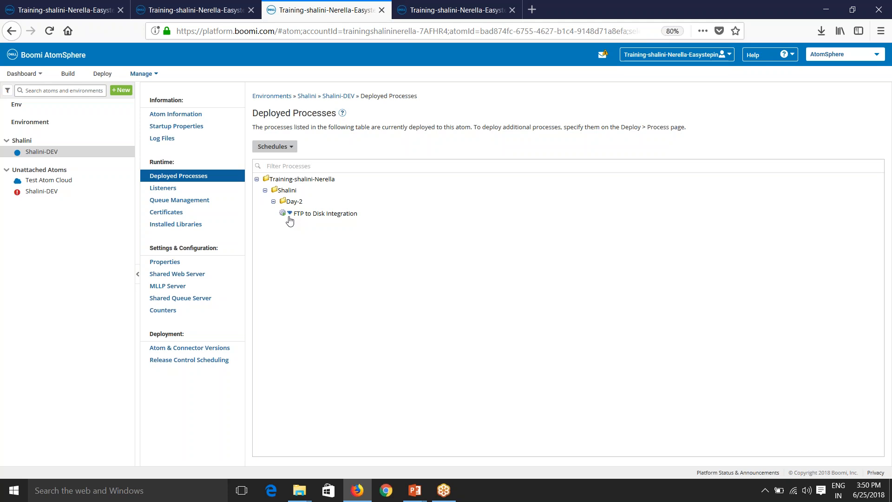
click(180, 114)
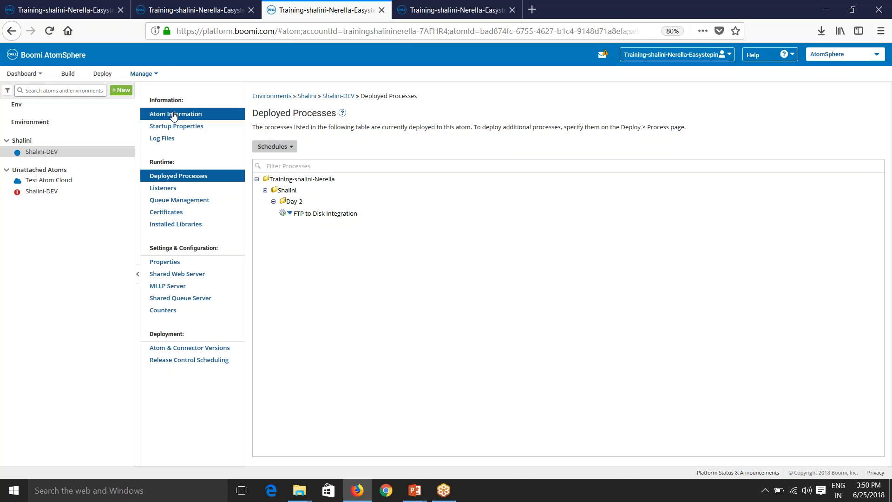
click(195, 126)
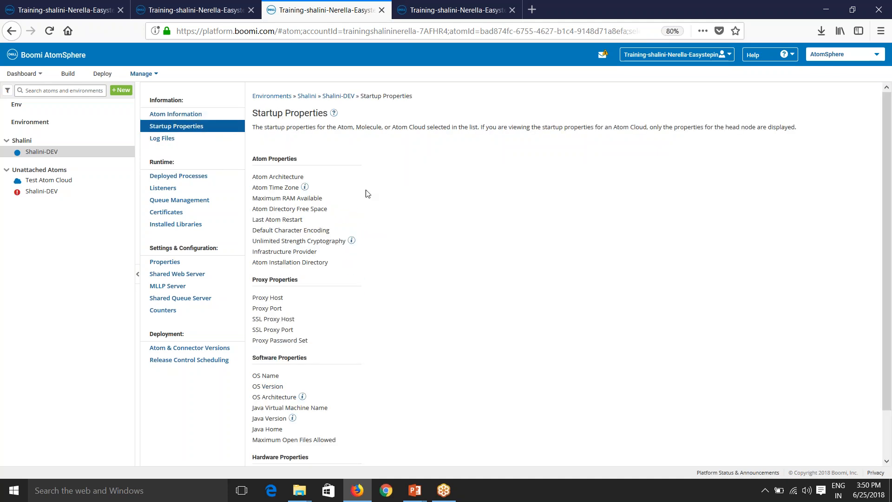
drag(396, 201, 472, 191)
Step: Edit the schedules of the deployed FTP to Disk Integration process and add an execution schedule
click(207, 180)
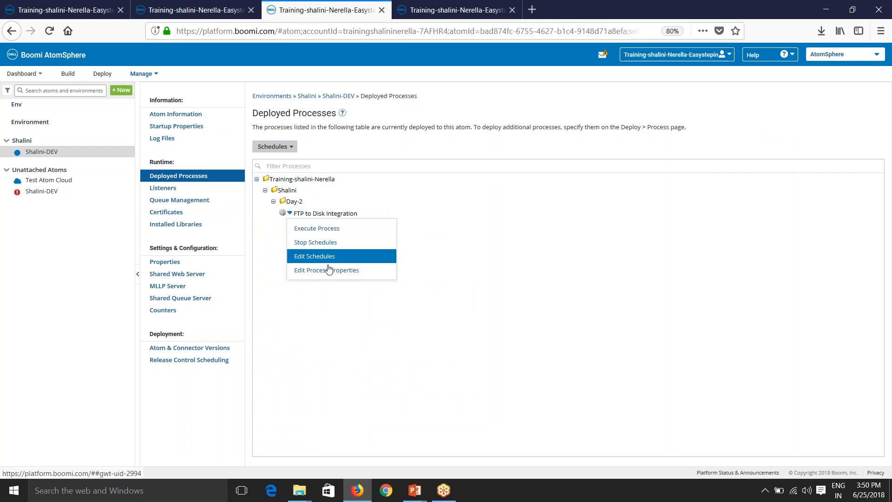
click(315, 258)
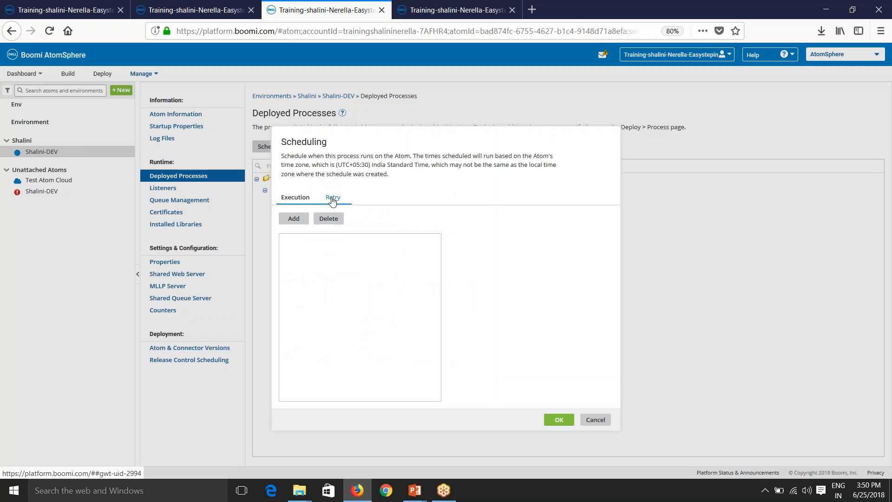
click(298, 224)
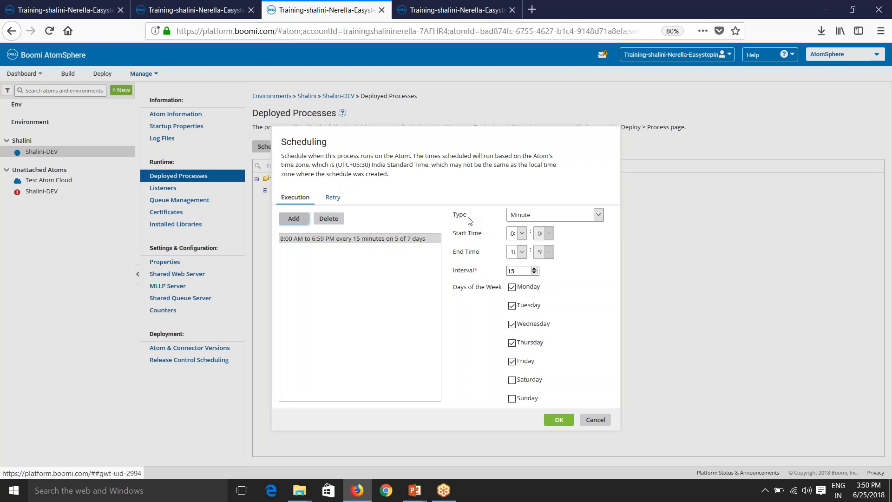
Step: Examine the available schedule types and the Minute type's start time, end time, interval and weekday options
click(522, 215)
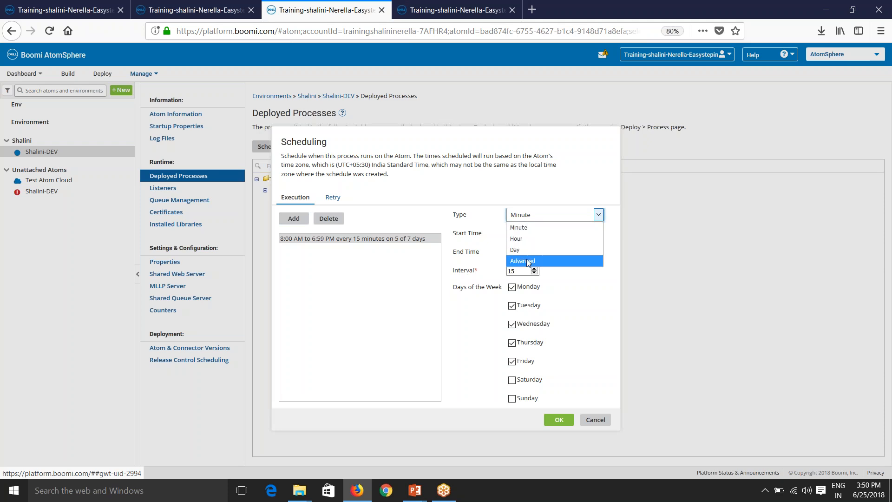
click(528, 229)
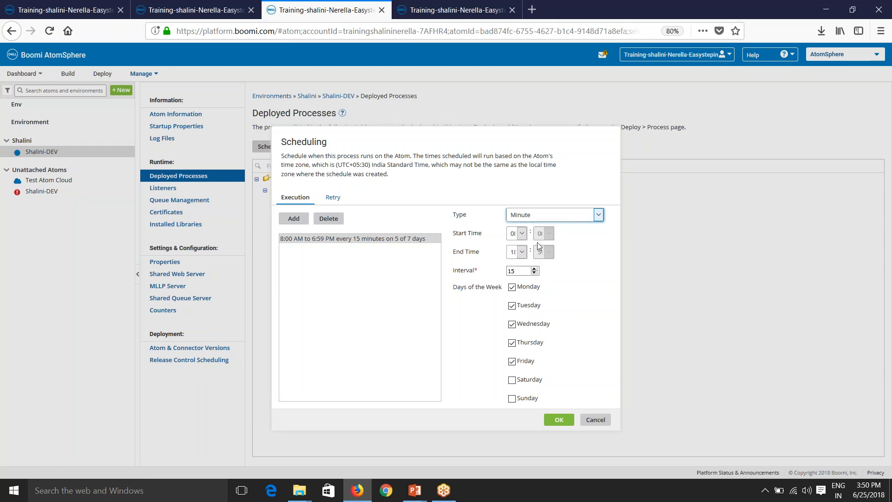
click(527, 214)
click(574, 308)
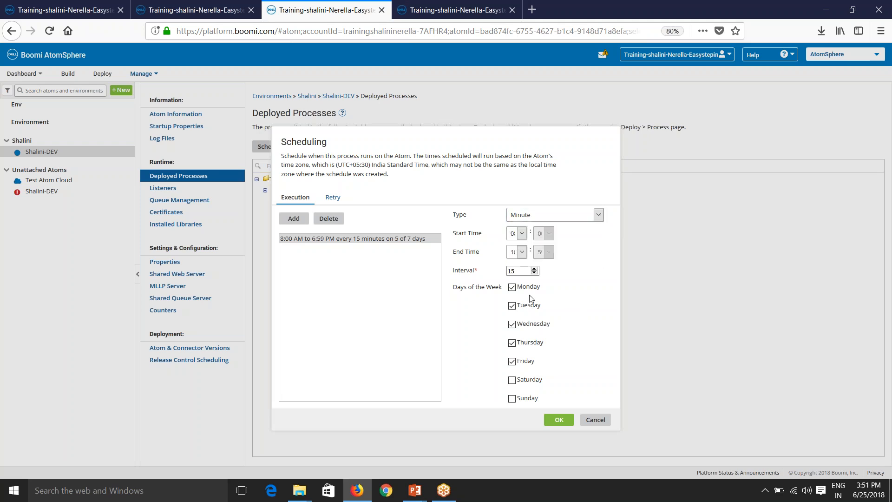
drag(522, 274, 502, 271)
Step: Try the Hour and Day types for the new schedule to compare their interval and time options
click(529, 214)
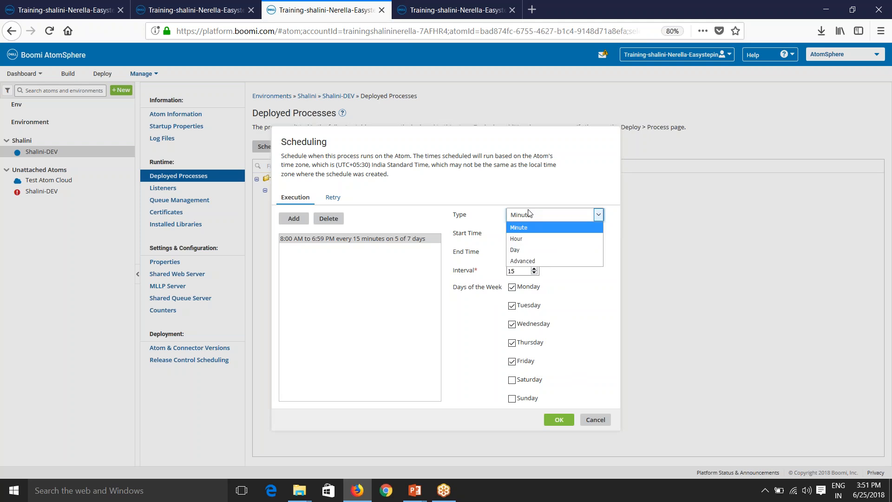
click(523, 236)
click(520, 271)
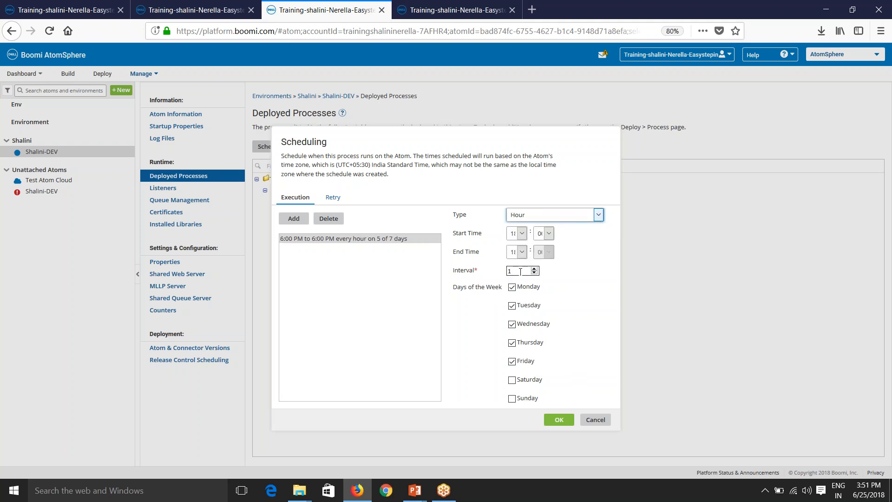
click(521, 216)
click(519, 252)
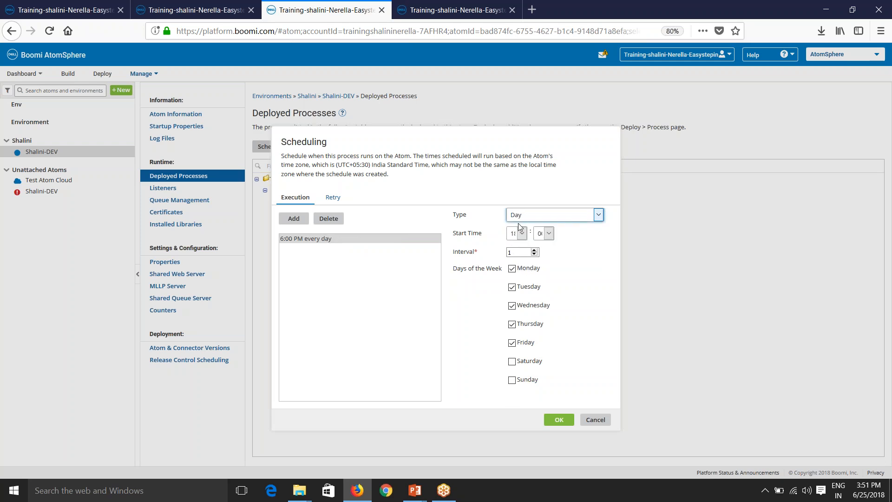
Step: Try the Advanced schedule type and examine its day-of-week, month and year fields
click(529, 217)
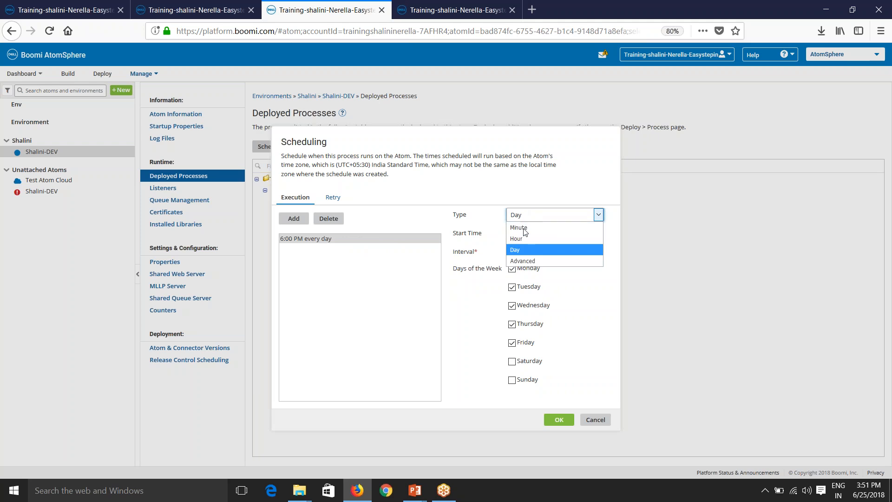
click(523, 260)
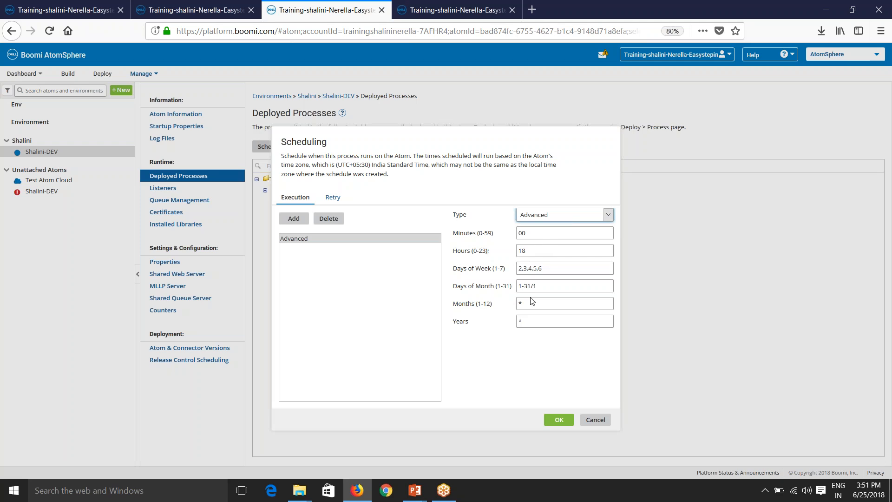
drag(539, 286, 487, 269)
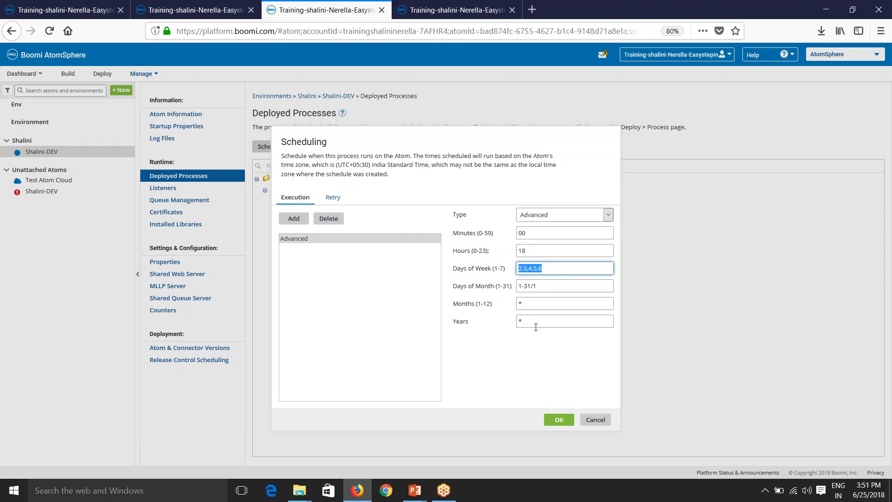
click(519, 321)
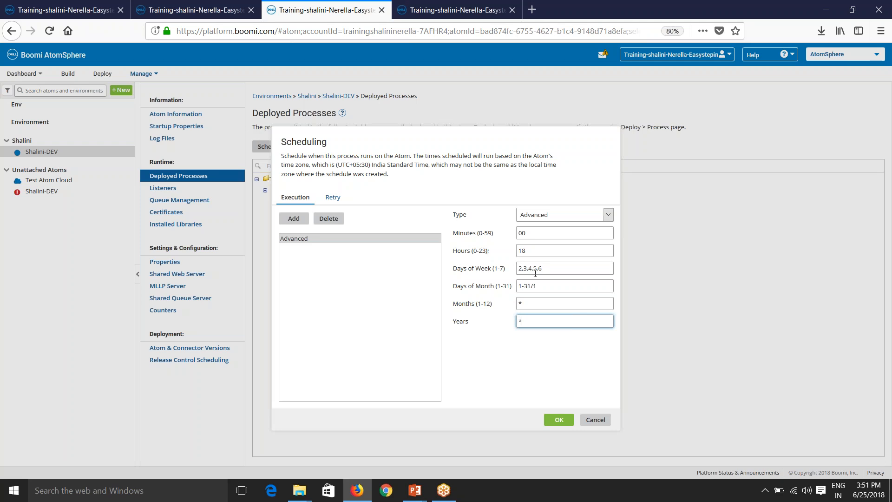
Step: Set the schedule type to Day and include Saturday and Sunday in the days of the week
click(542, 216)
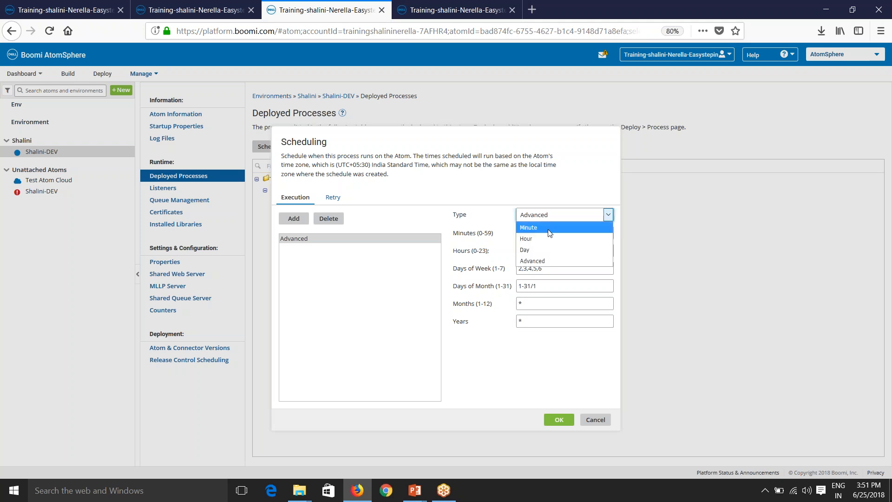
click(547, 250)
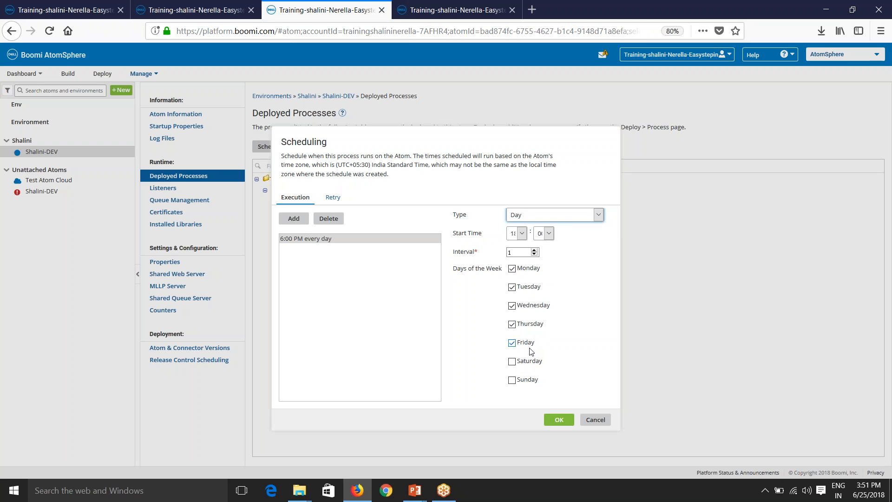
click(513, 362)
click(512, 380)
Step: Set the start hour of the daily execution schedule to 15
drag(456, 239, 487, 238)
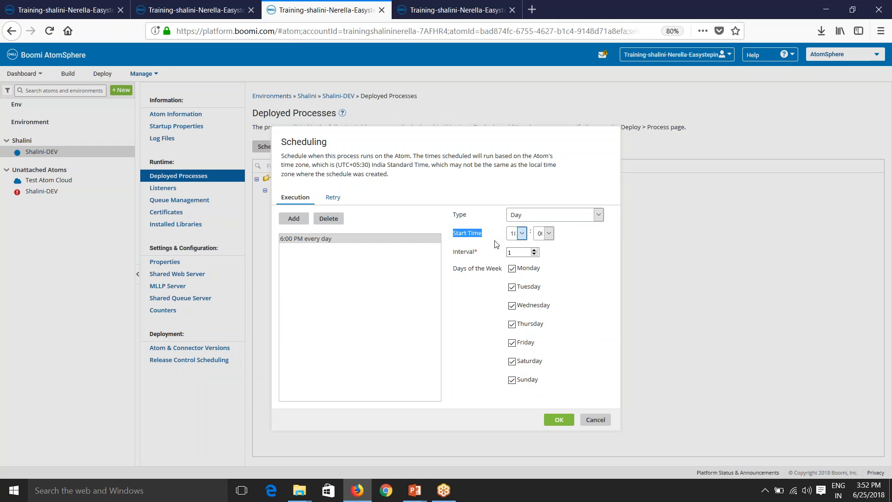
click(522, 234)
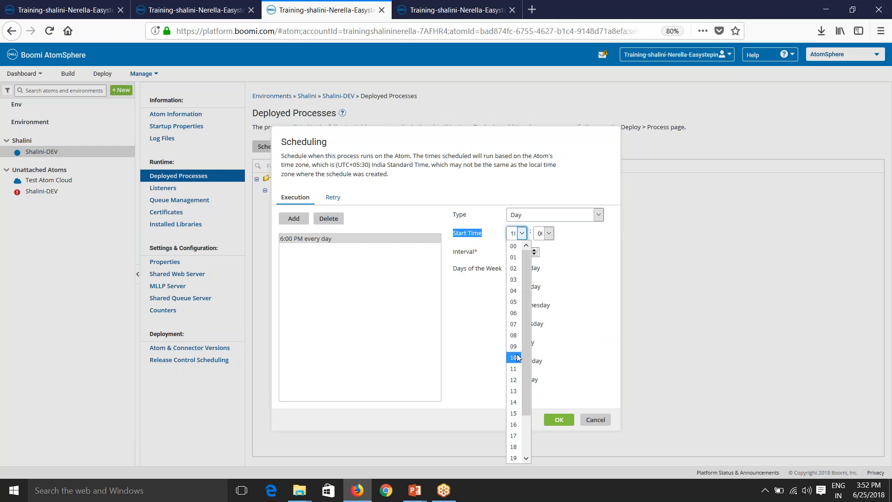
scroll(515, 367, down, 2)
click(513, 370)
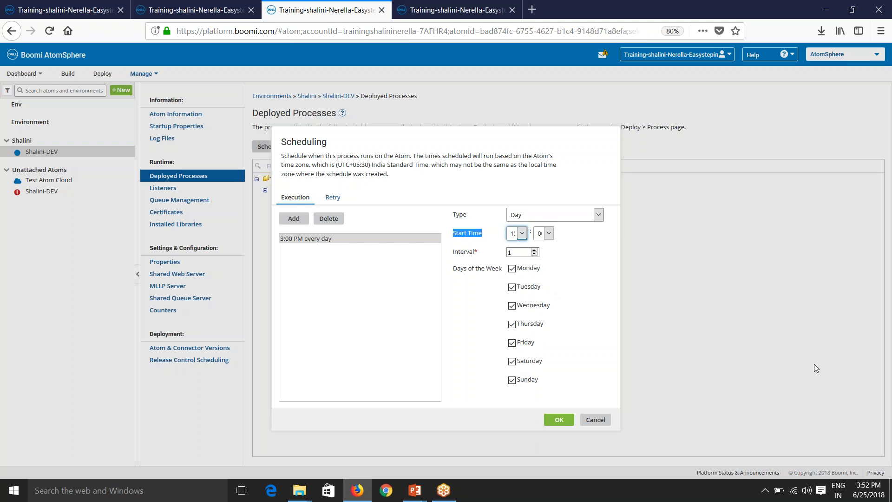
click(805, 376)
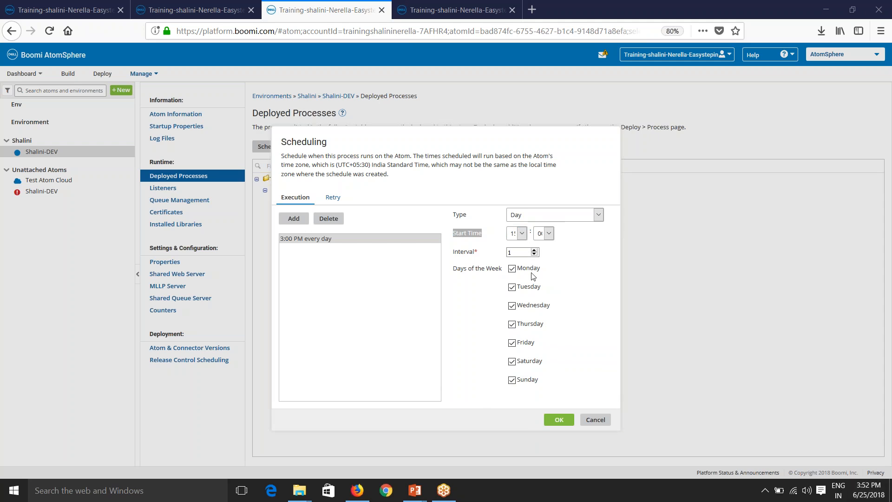
click(523, 234)
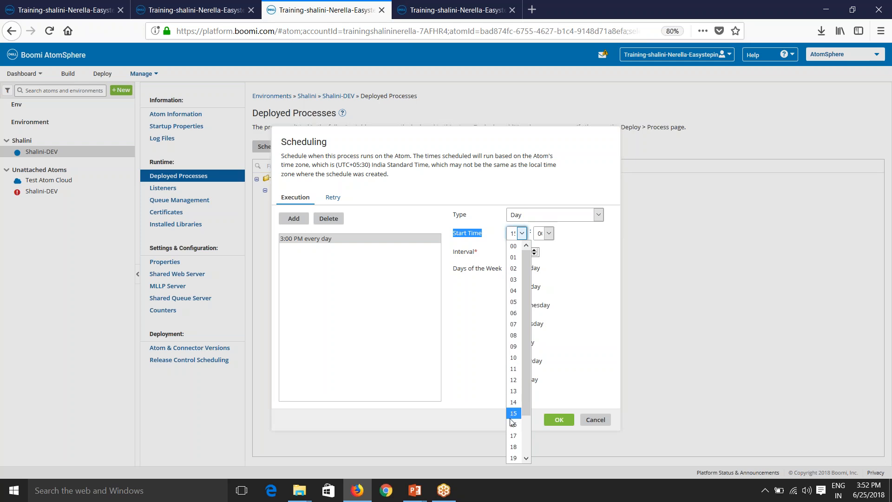
click(513, 416)
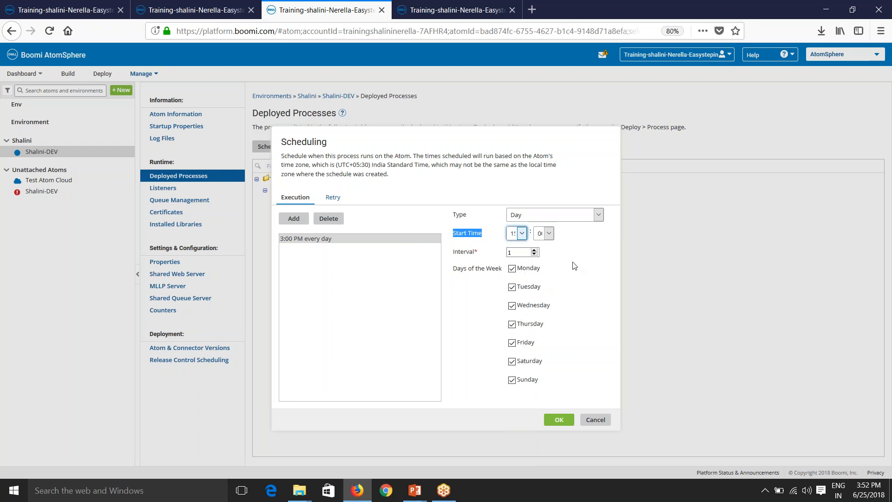
Step: Set the start minute of the daily execution schedule to 53
click(550, 234)
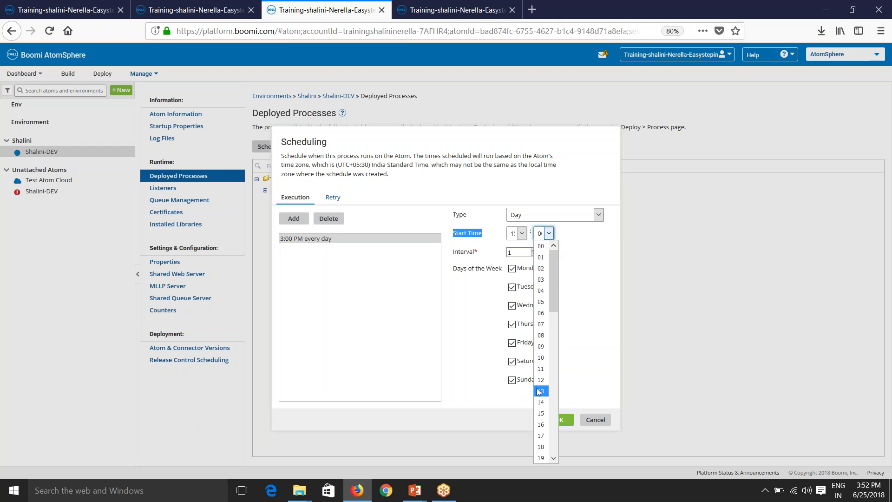
scroll(546, 414, down, 6)
scroll(547, 424, down, 3)
scroll(547, 424, down, 4)
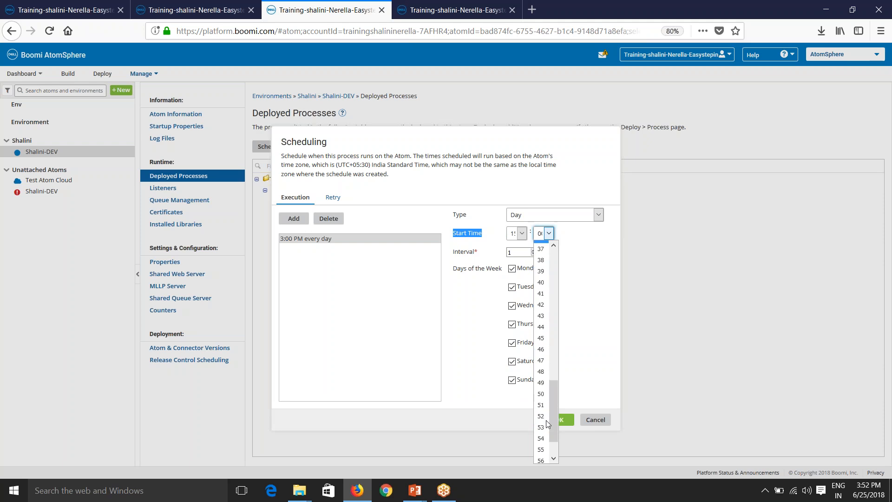
click(546, 425)
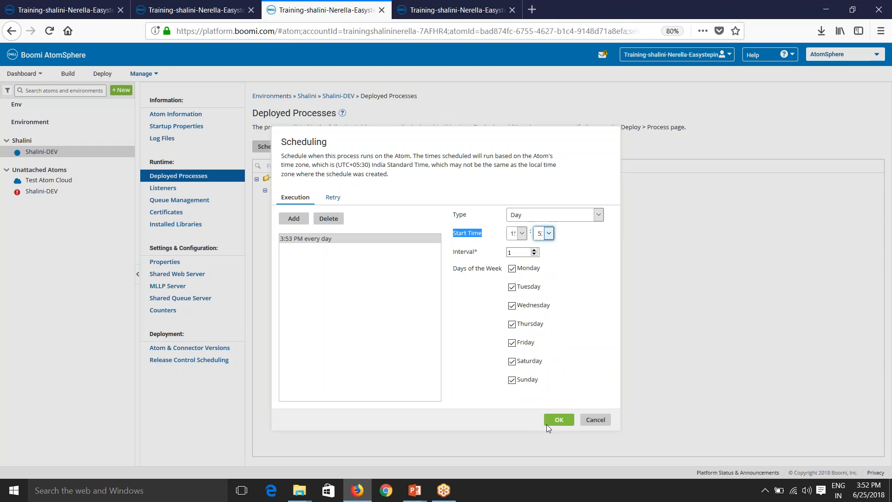
Step: Save the daily execution schedule and turn on auto refresh in the Executions report
click(558, 420)
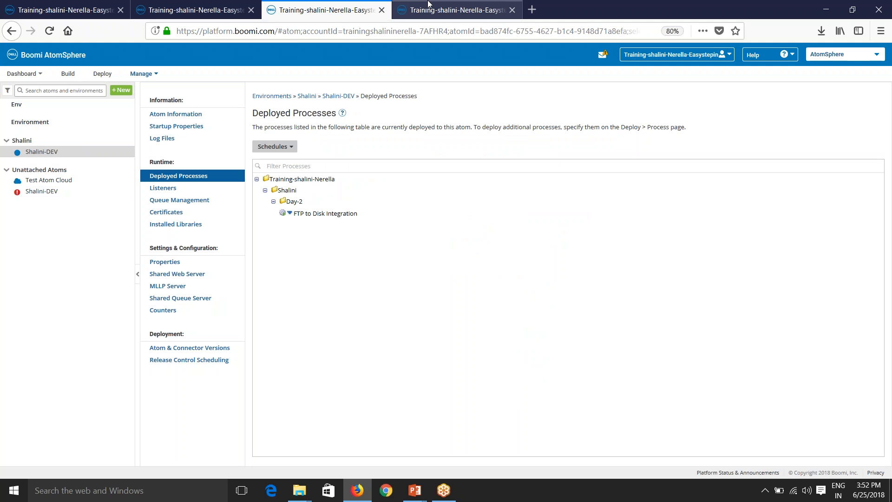
key(ctrl+Tab)
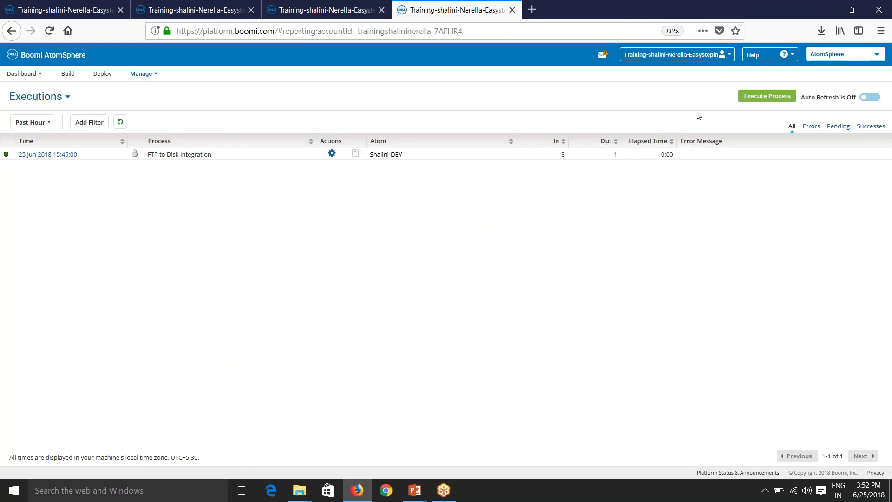
drag(806, 99, 866, 104)
click(849, 107)
click(864, 99)
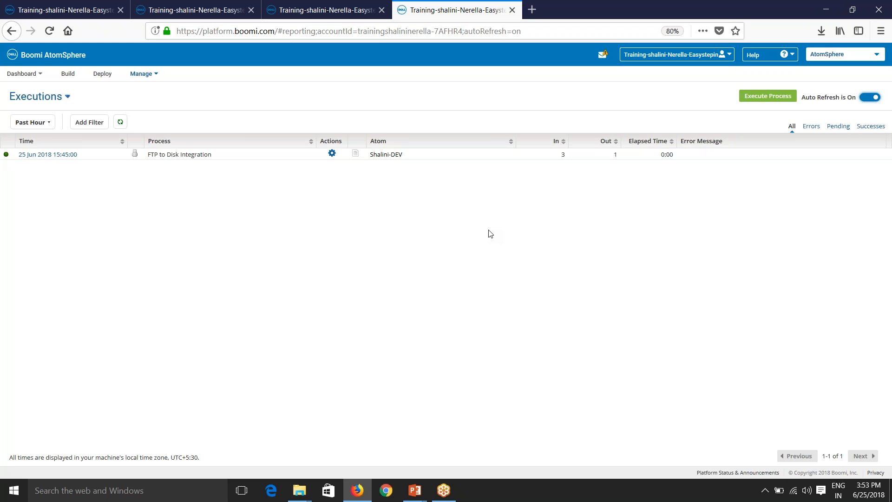
Step: Refresh the executions list and check the actions available for the 15:45 run of FTP to Disk Integration
click(121, 122)
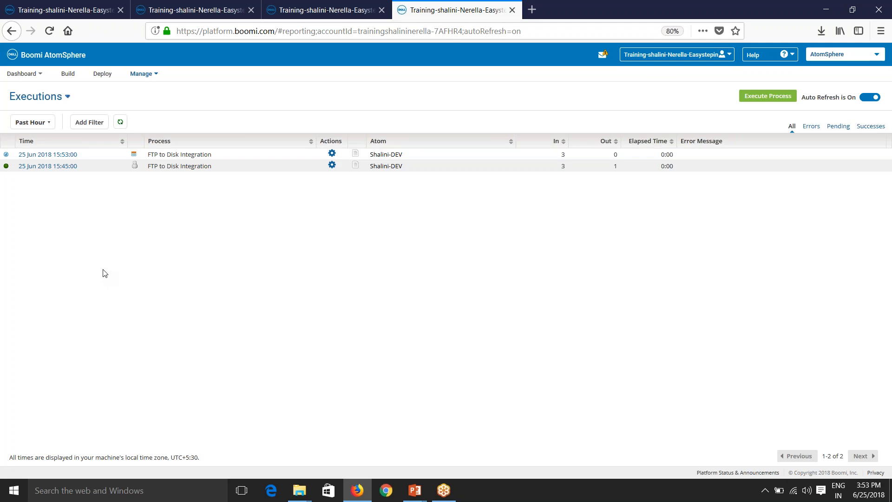
click(121, 121)
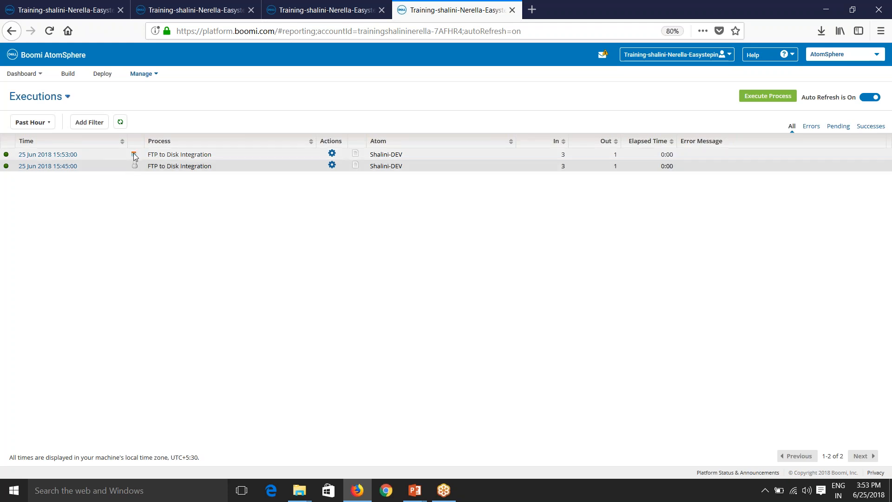
click(331, 165)
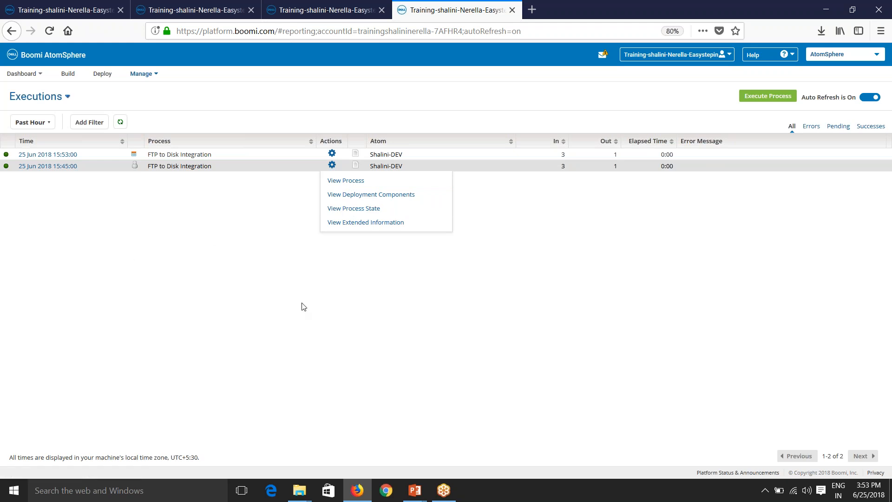
click(175, 231)
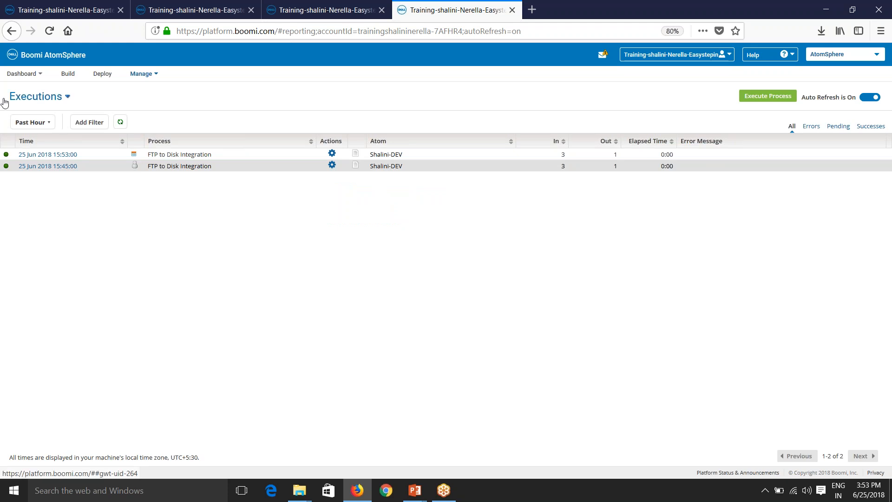
click(43, 98)
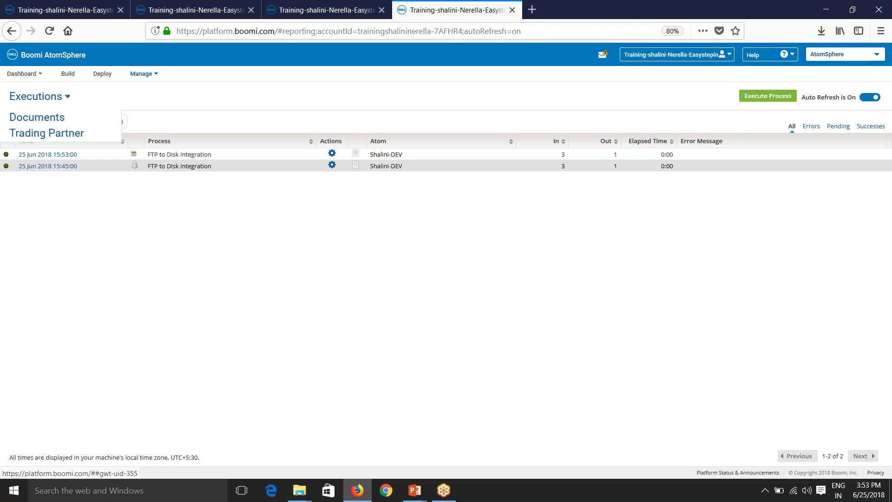
click(148, 104)
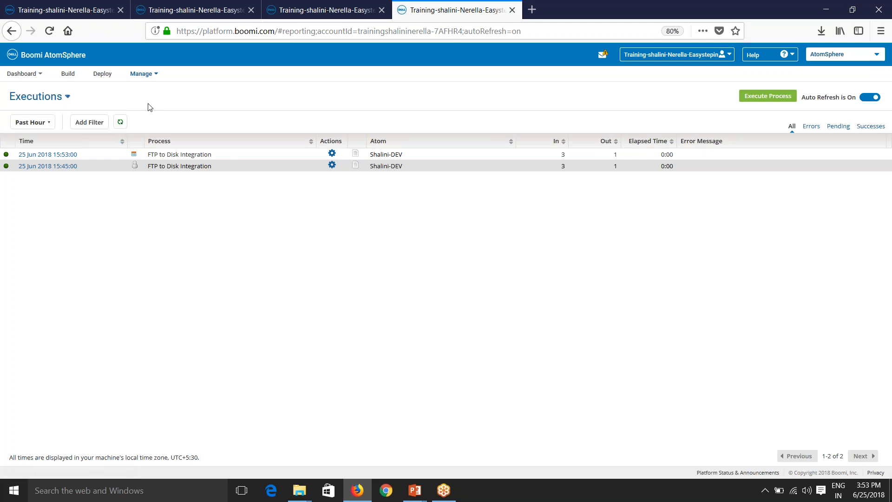
click(65, 103)
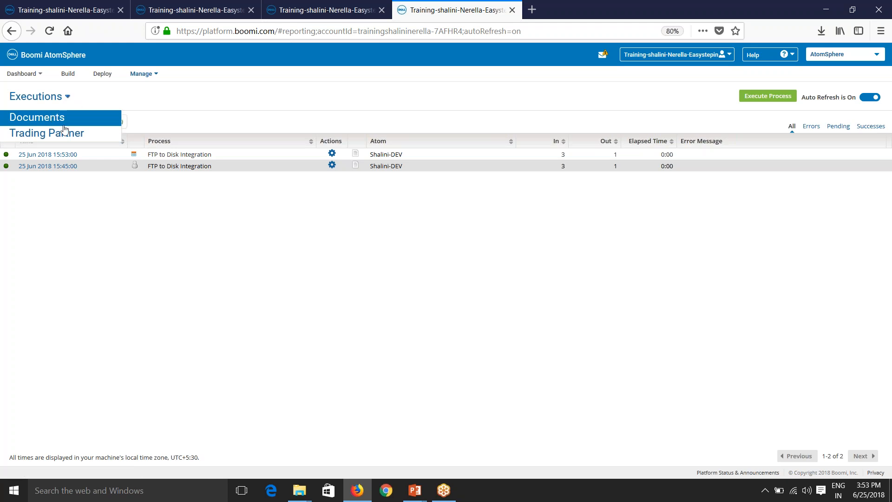
click(175, 113)
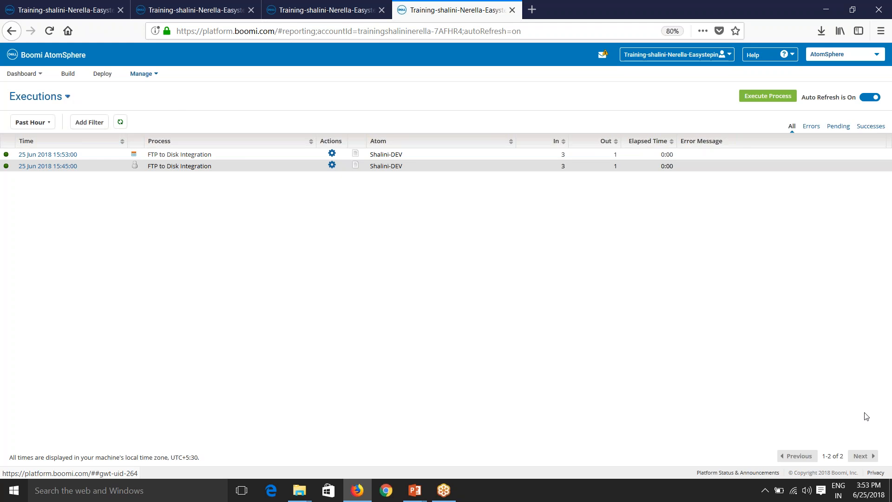
click(769, 376)
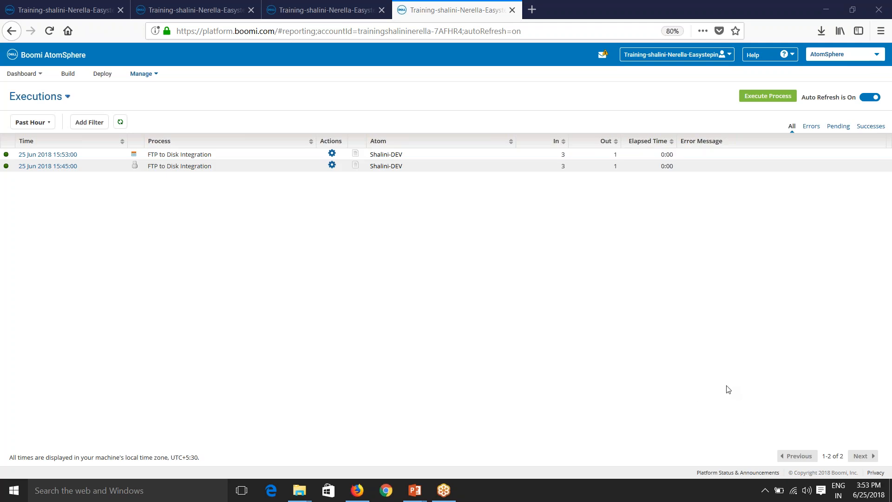
click(766, 387)
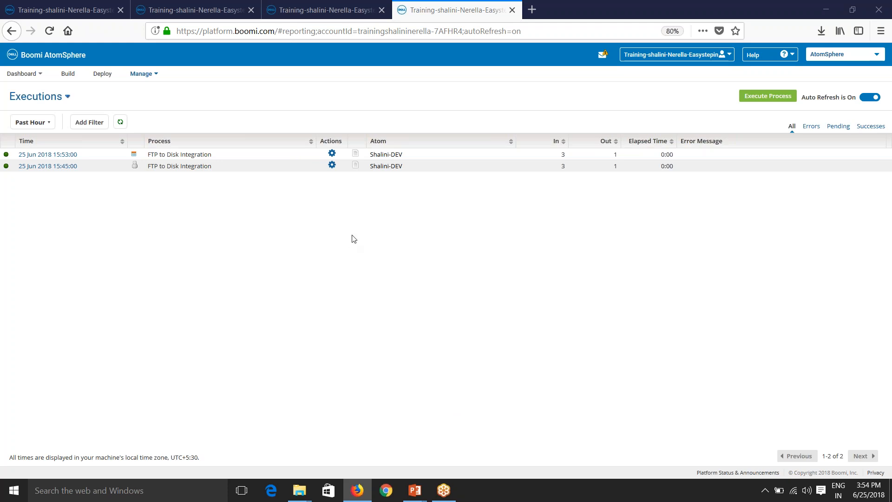
Step: Edit the FTP to Disk Integration process's existing schedule, setting its type to Minute and its start hour to 15
click(334, 16)
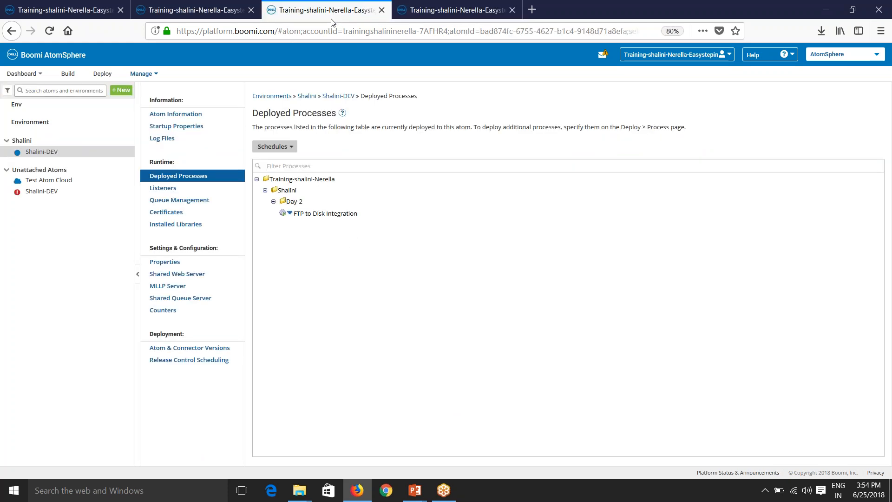
click(289, 213)
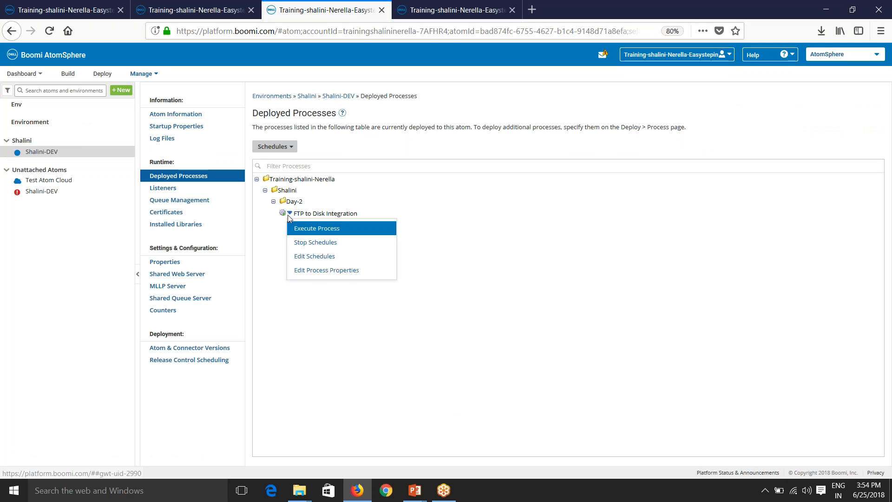
click(305, 258)
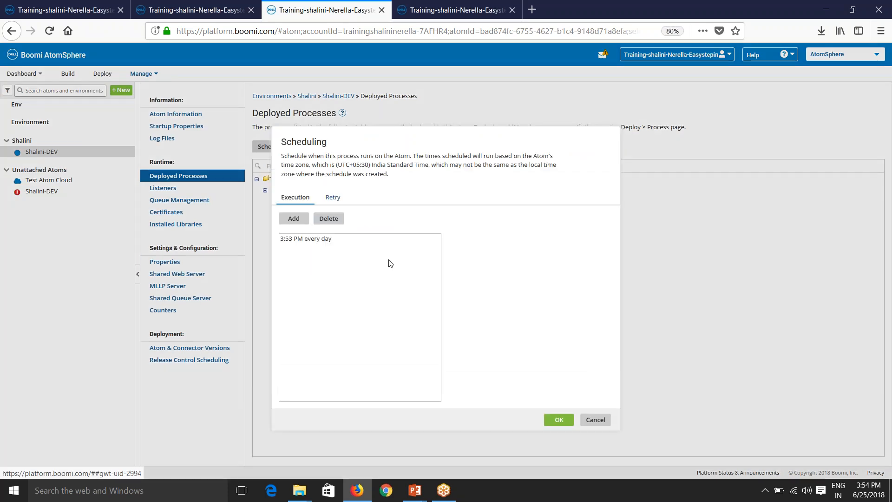
click(315, 241)
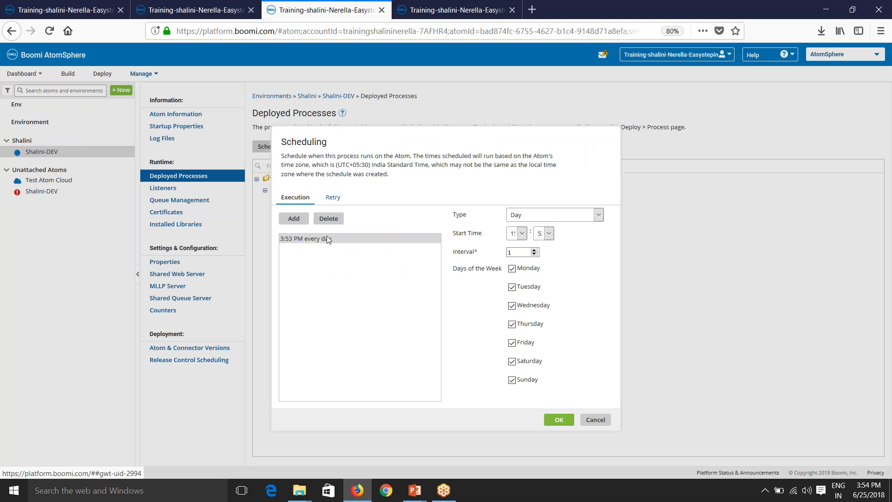
click(537, 218)
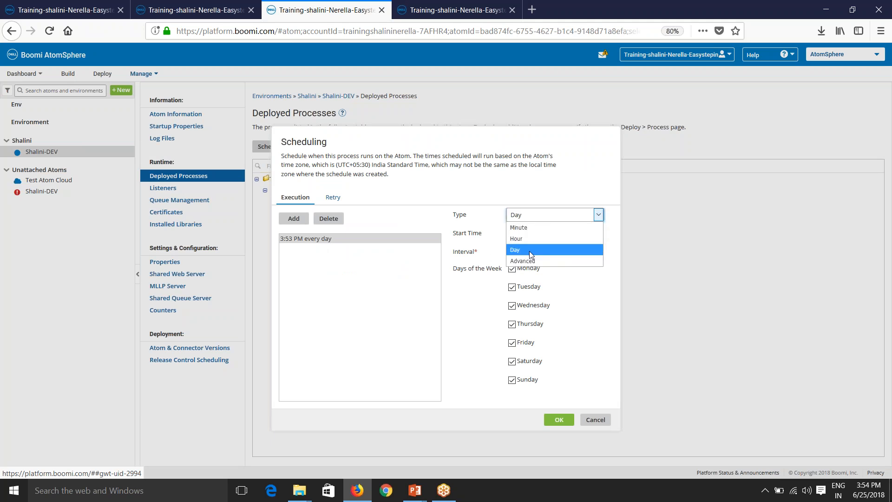
click(528, 227)
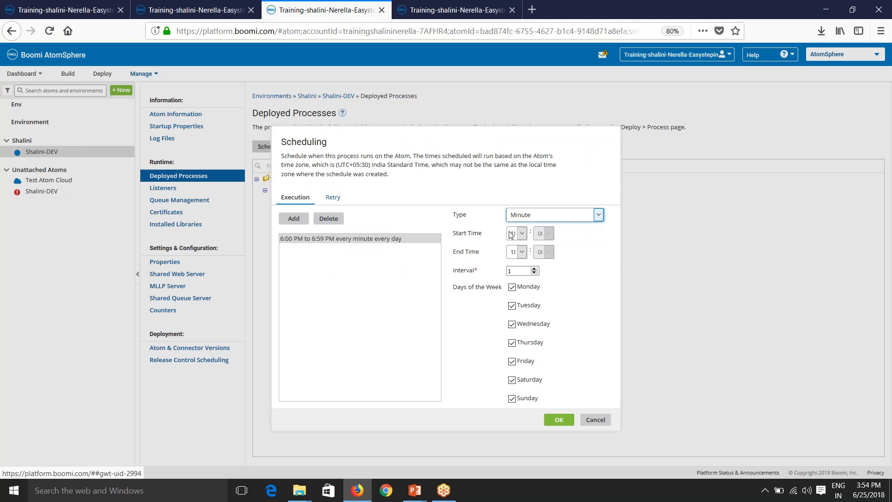
click(524, 238)
scroll(516, 386, down, 2)
click(514, 369)
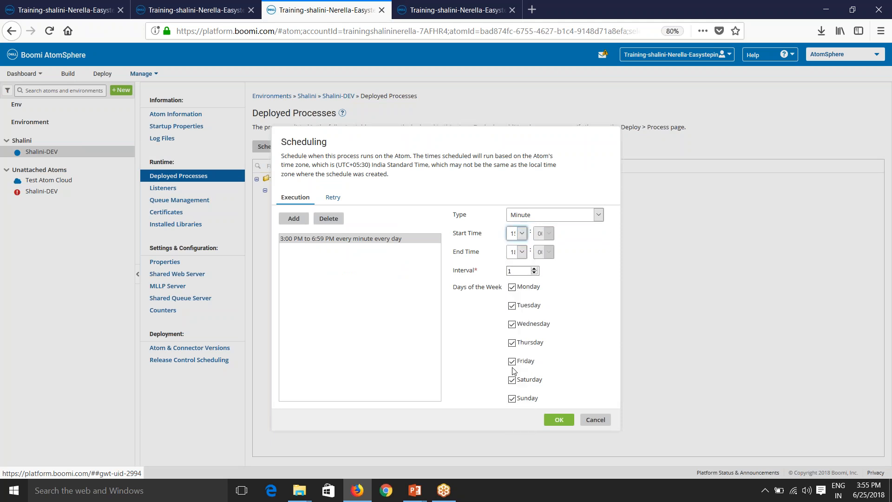
Step: Set the schedule's end hour to 17 and its interval to 15 minutes, and save the schedule
click(522, 252)
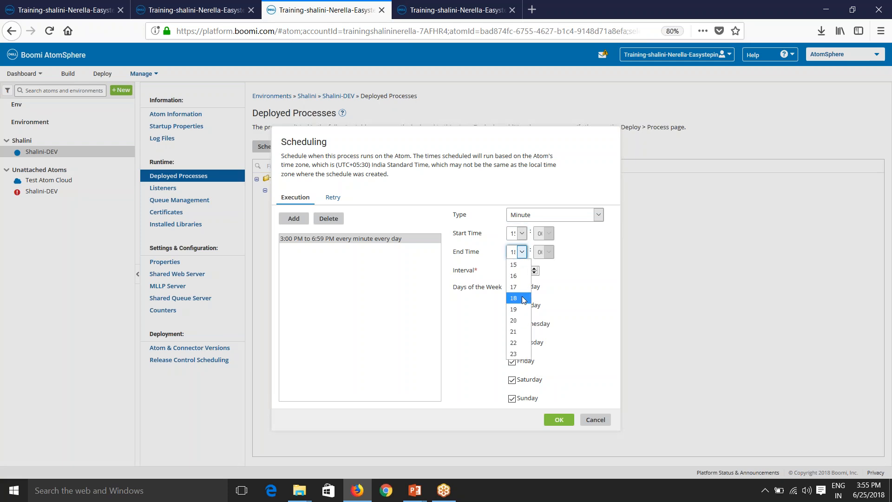
click(516, 287)
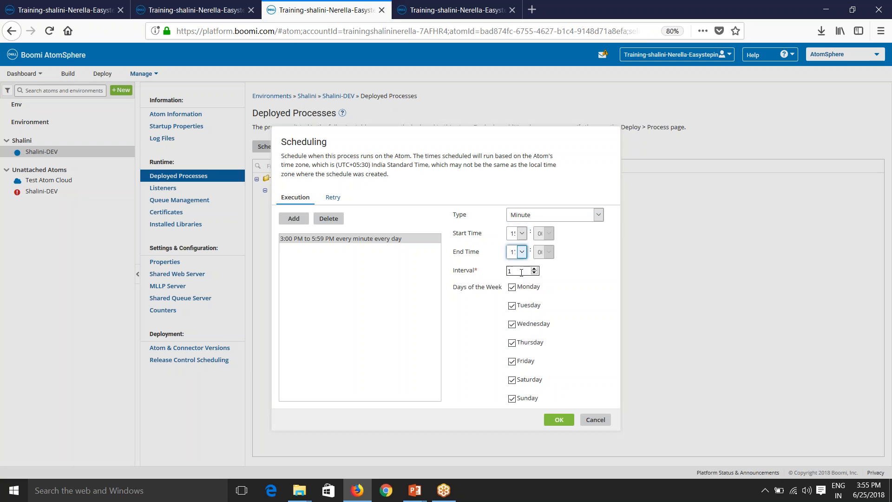
click(524, 271)
text(5)
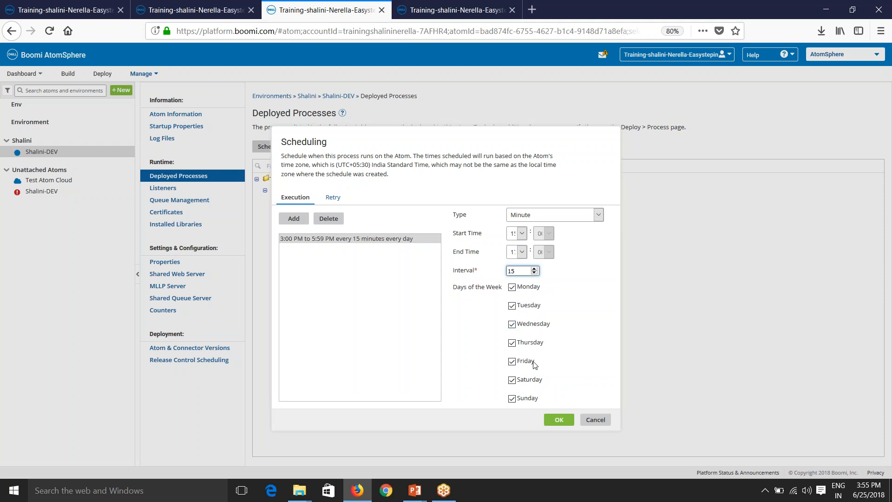
click(560, 421)
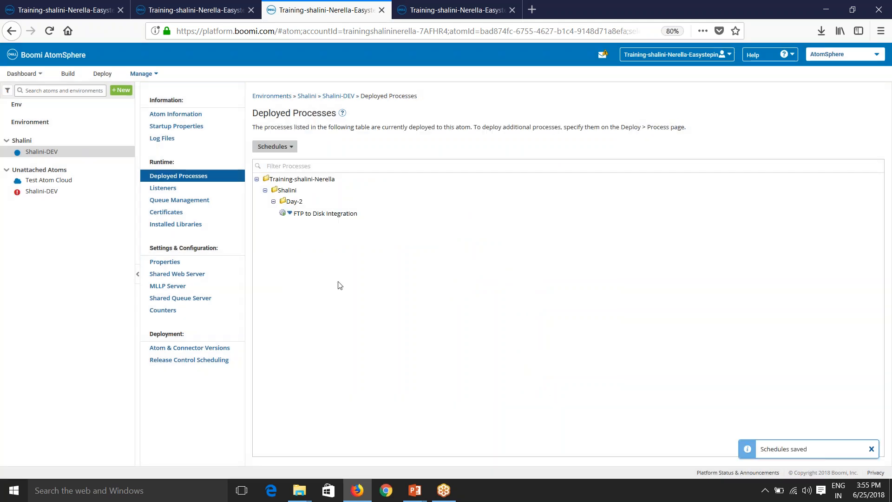
Step: Examine the process's retry schedule settings, the maximum number of retries options and the scheduling time zone note, without saving
click(290, 213)
click(314, 257)
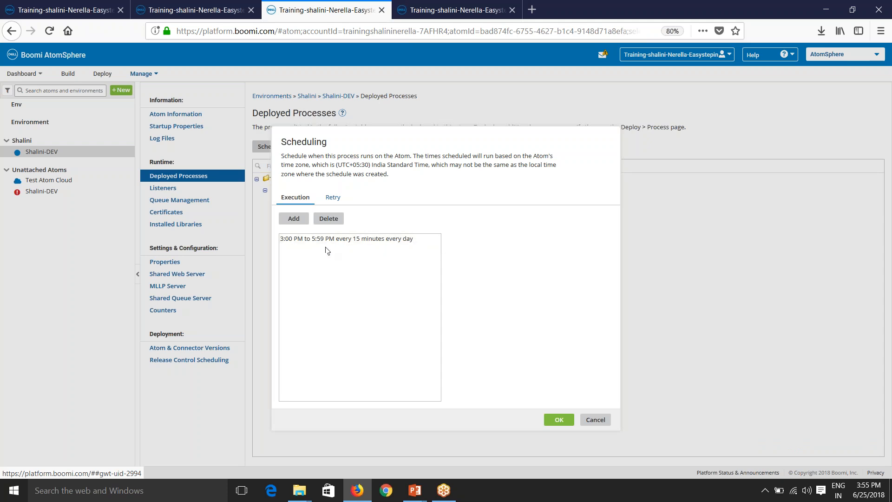
click(333, 202)
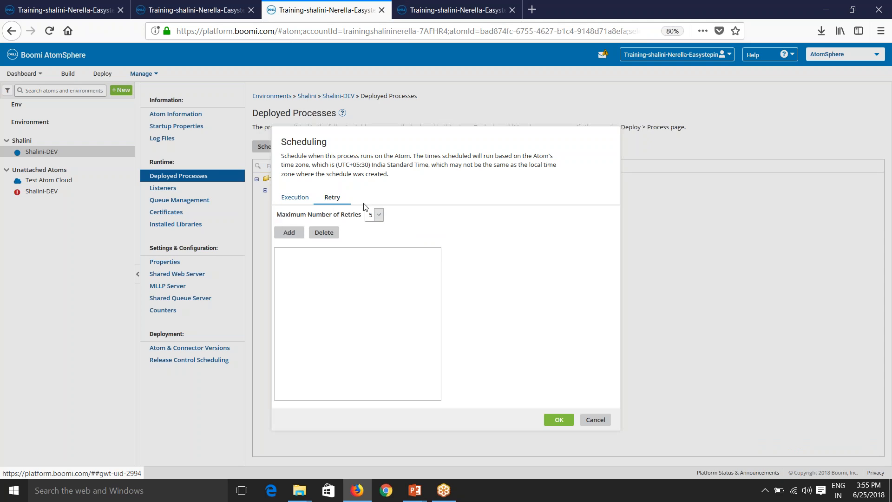
click(297, 235)
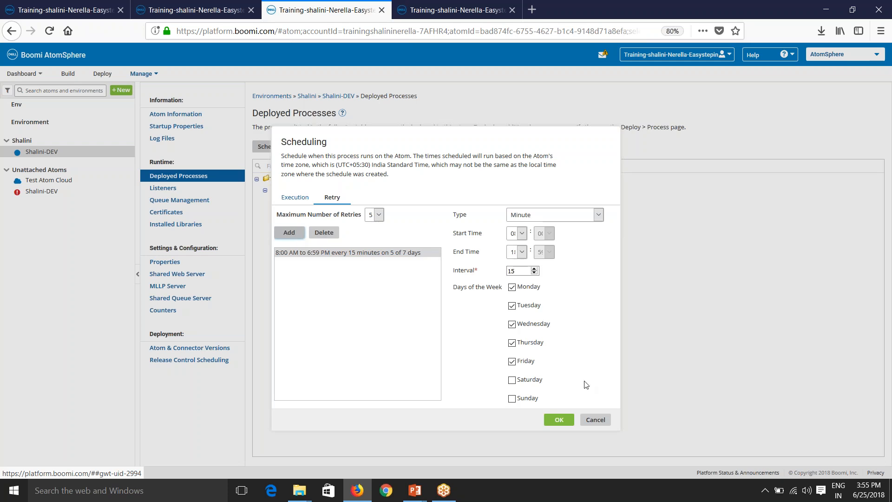
click(379, 215)
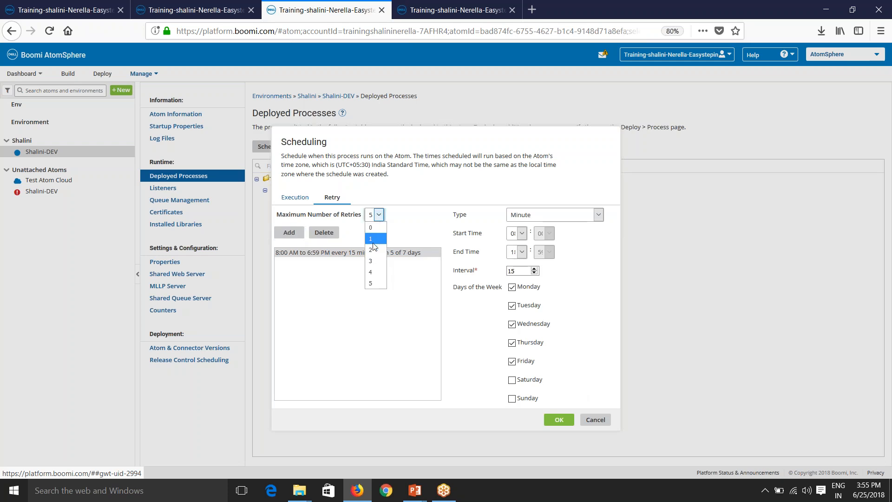
click(309, 150)
drag(282, 156, 553, 158)
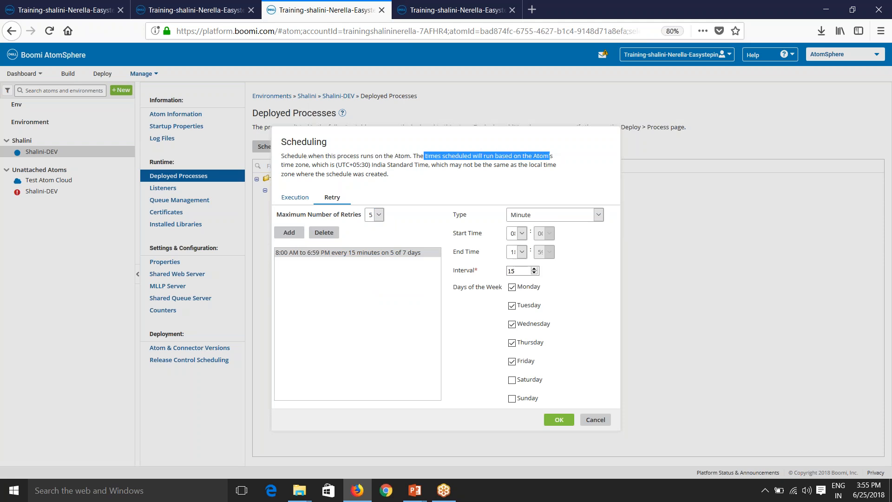
drag(311, 164, 567, 180)
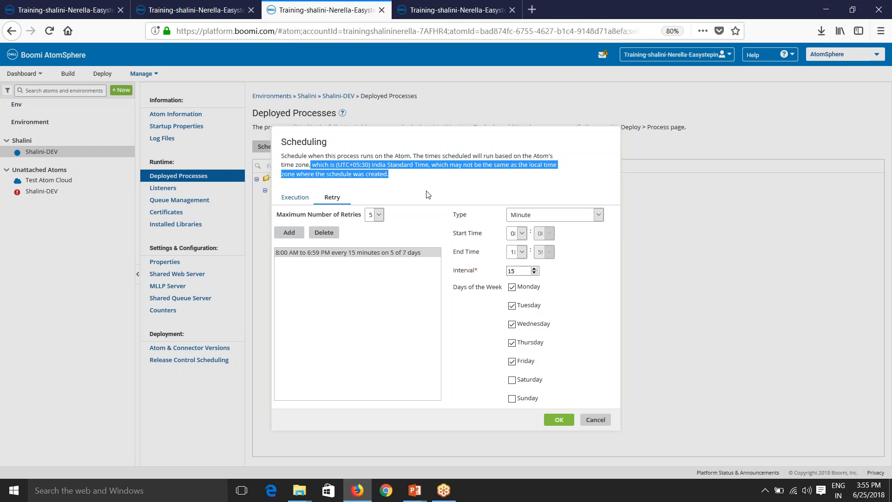
click(591, 422)
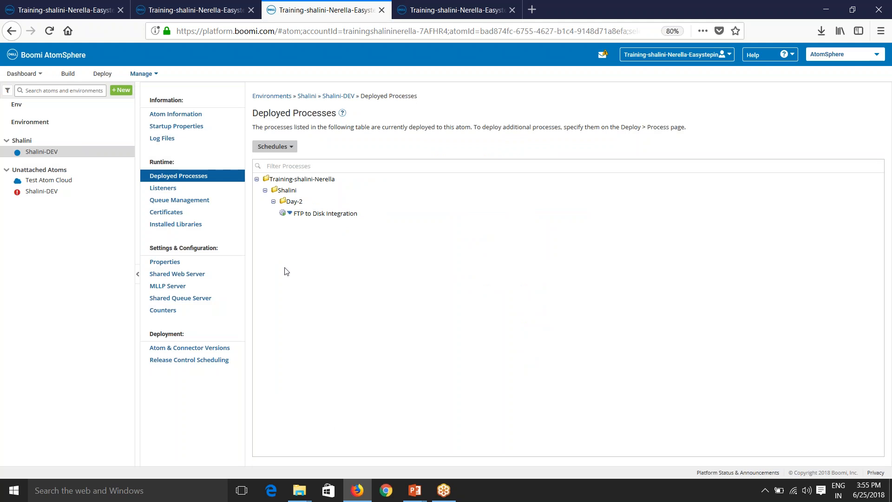
Step: Review the last run and last successful run properties of the FTP to Disk Integration process
click(289, 213)
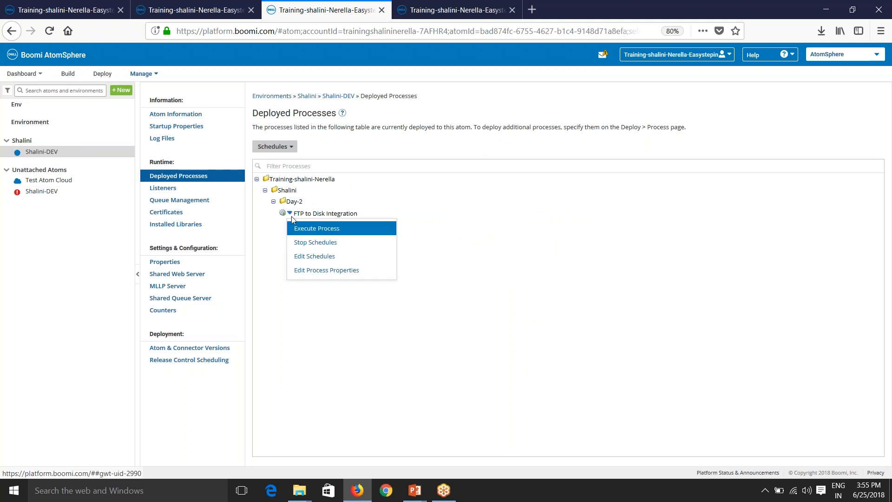
click(316, 273)
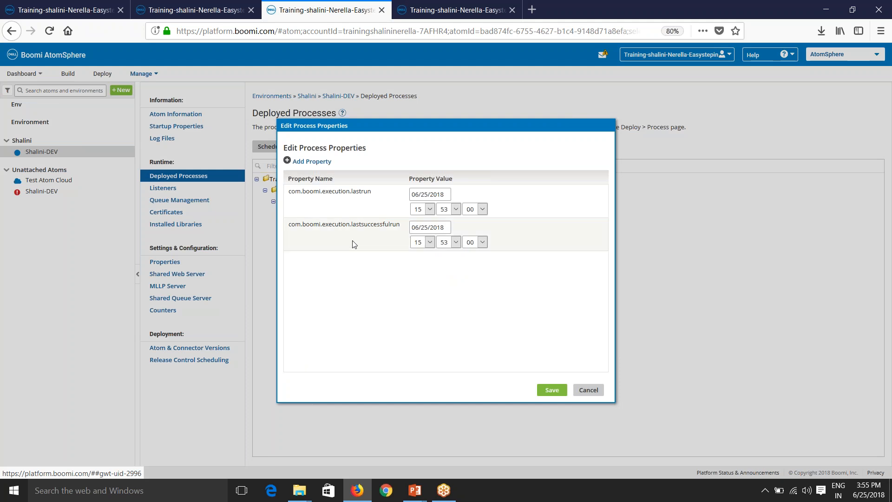
click(586, 394)
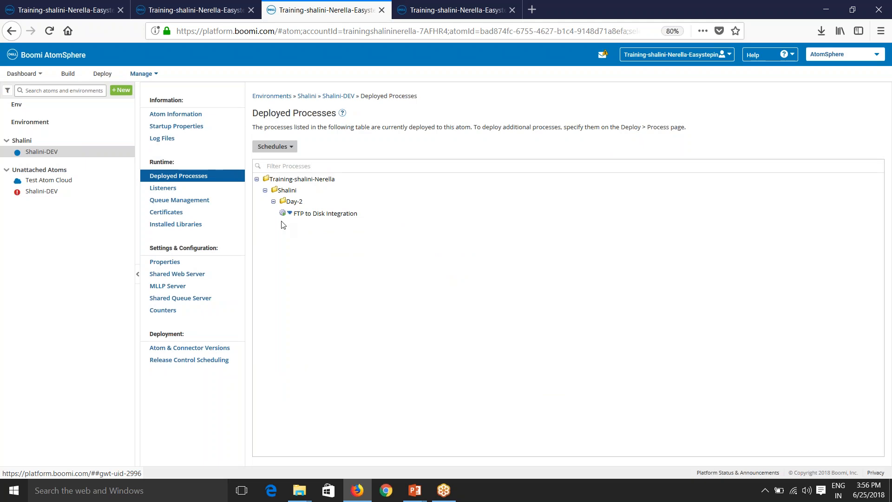
click(289, 213)
click(313, 334)
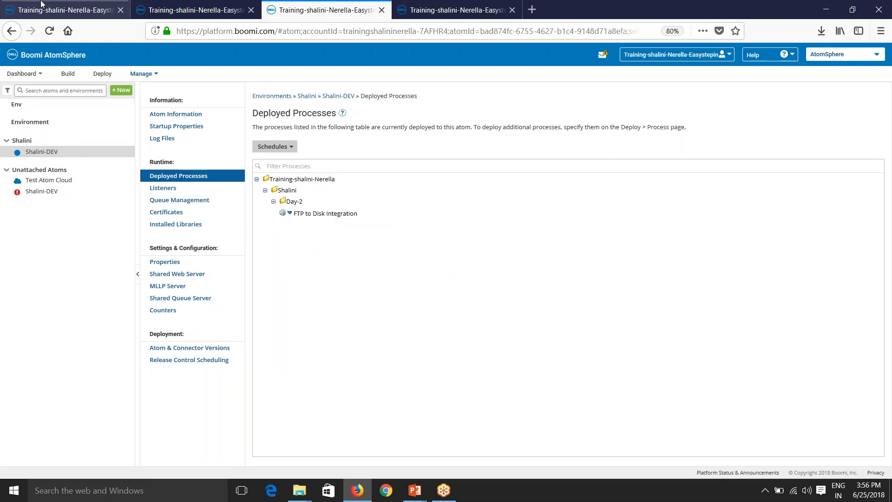
Step: In the FTP to Disk Integration process, detach the Start shape from XML to CSV Map and add a Set Properties shape between them
click(60, 10)
click(607, 382)
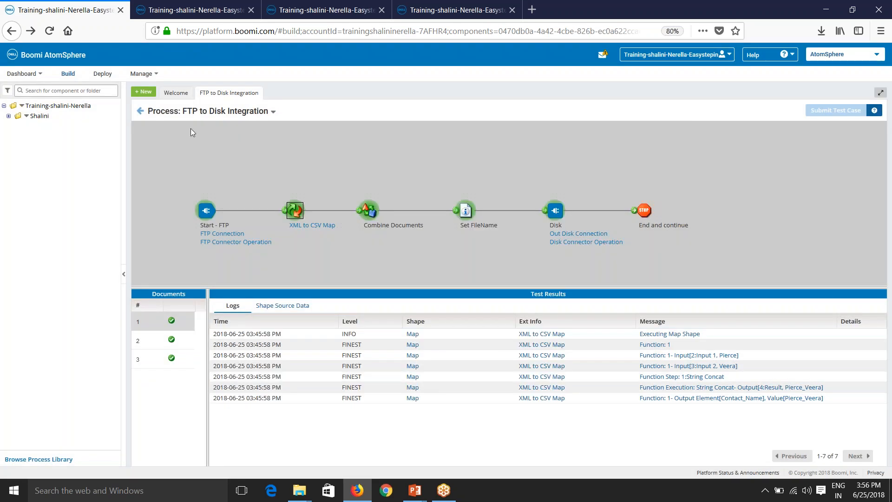
click(140, 110)
drag(311, 221, 283, 226)
click(141, 141)
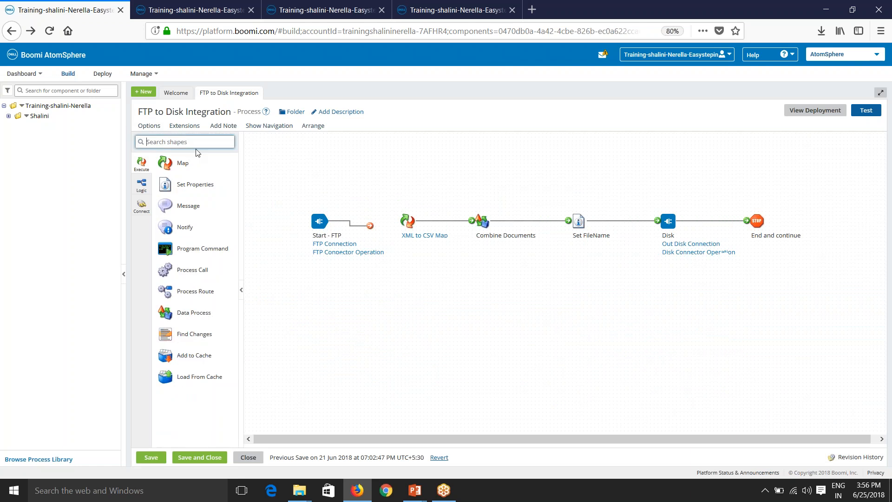
drag(180, 185, 386, 214)
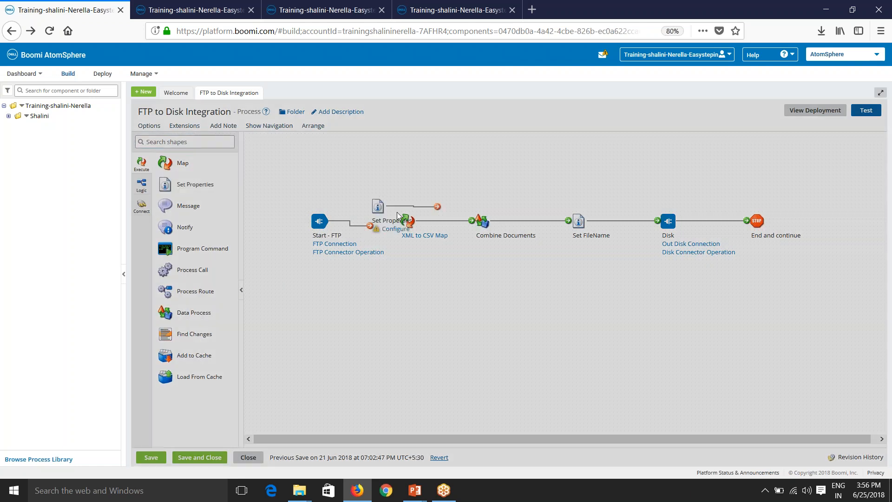
Step: Add a Dynamic Process Property named PersistValueDPP to the Set Properties shape, with the option to persist it enabled
click(614, 229)
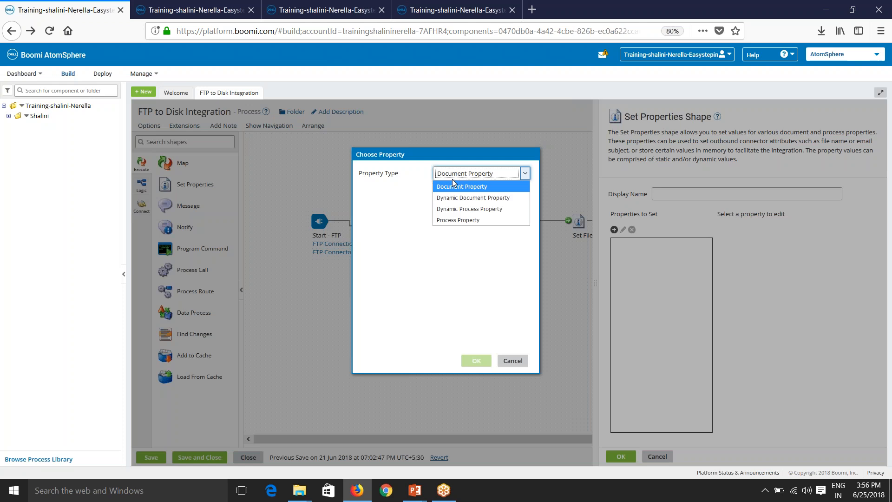
click(526, 174)
click(445, 220)
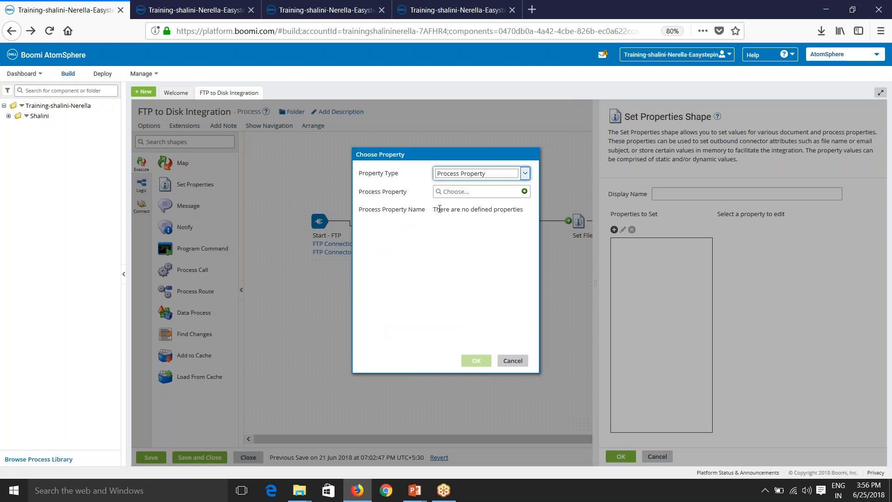
click(471, 170)
click(463, 209)
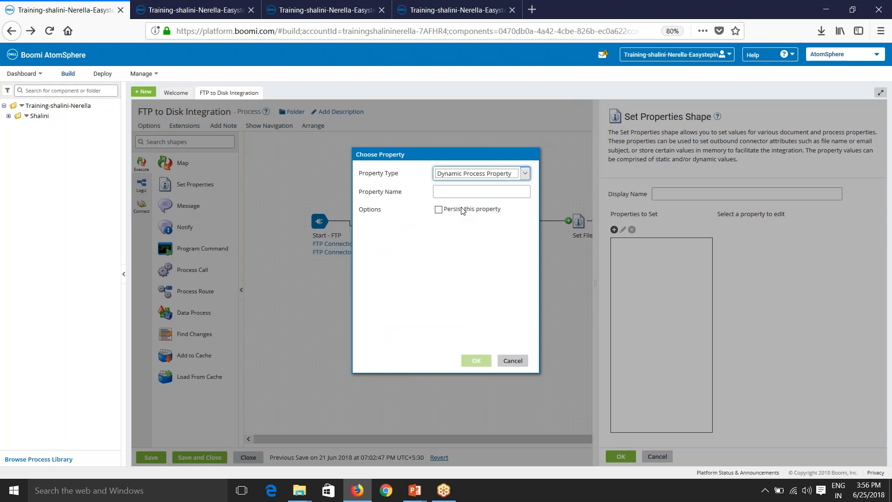
click(458, 192)
text(PersistValue)
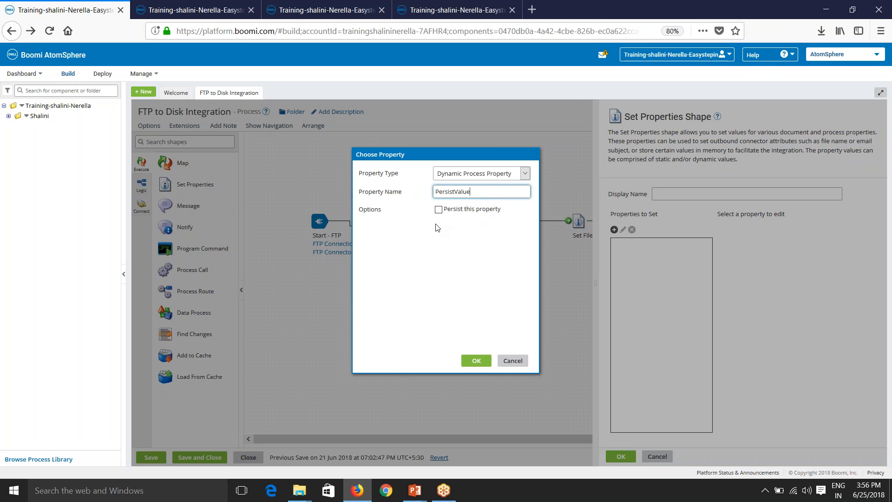
click(438, 209)
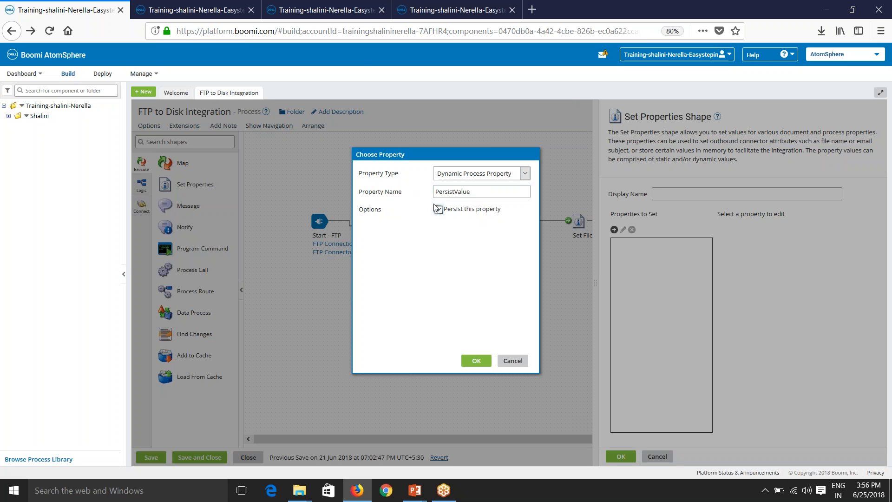
click(479, 193)
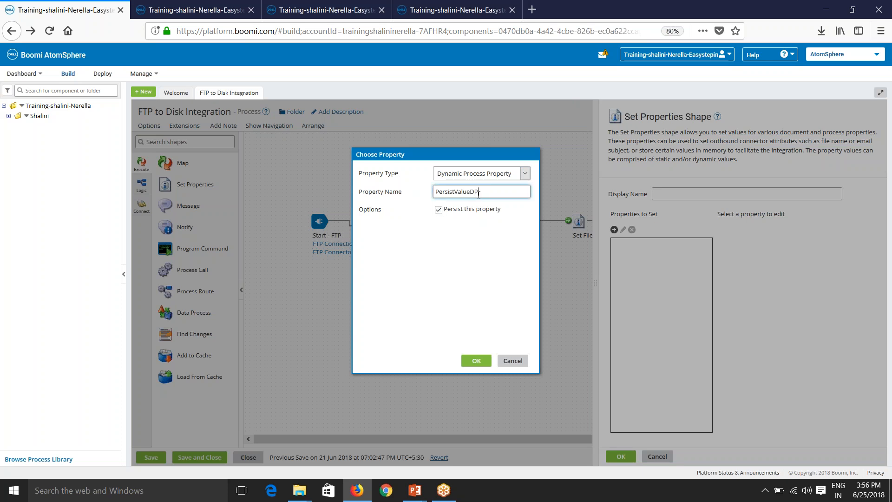
click(476, 361)
Step: Give PersistValueDPP a static parameter value of 5000 and confirm the Set Properties shape
click(669, 249)
click(719, 230)
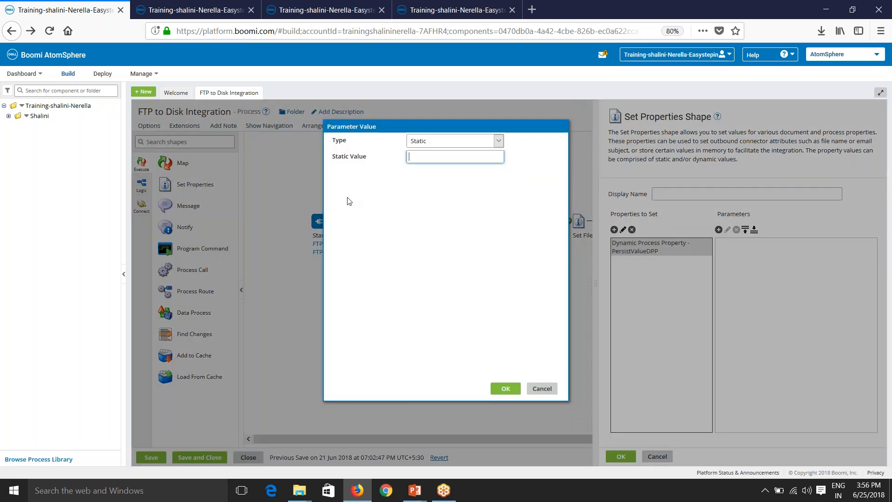
text(5000)
click(506, 388)
click(621, 456)
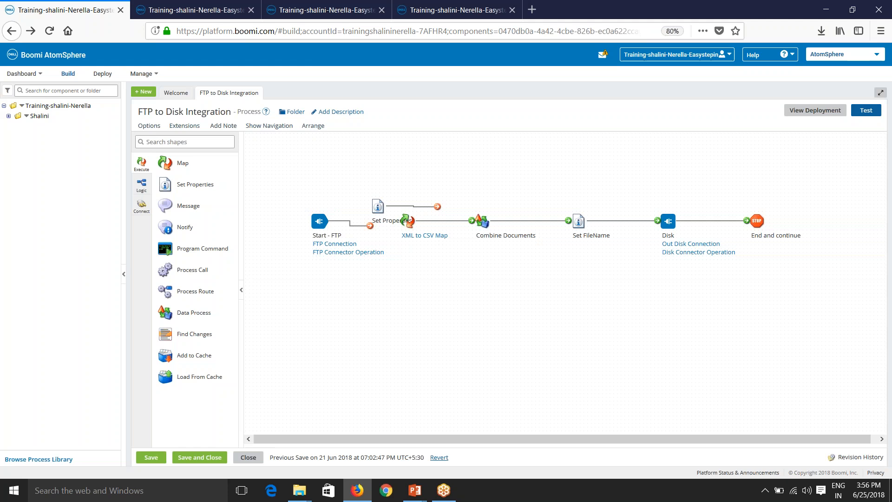
Step: Connect the Set Properties shape between Start and XML to CSV Map, and save the process
mouse_move(381, 213)
drag(381, 213, 430, 221)
click(151, 457)
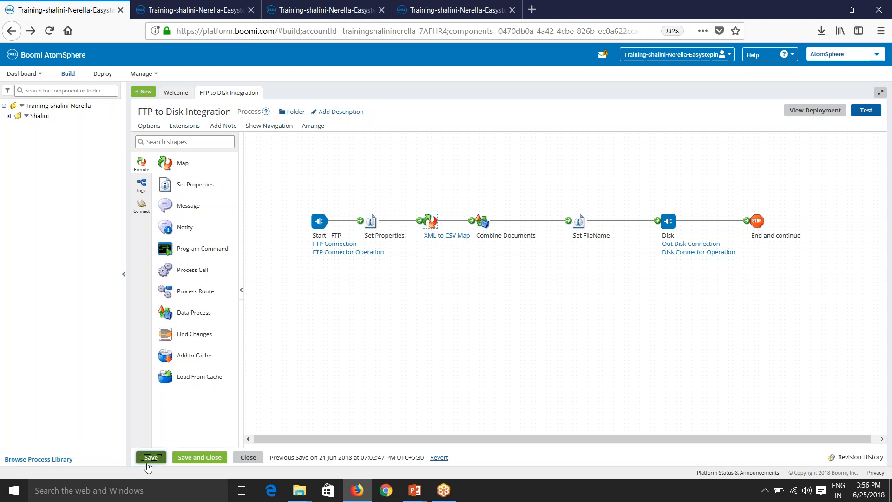
click(194, 113)
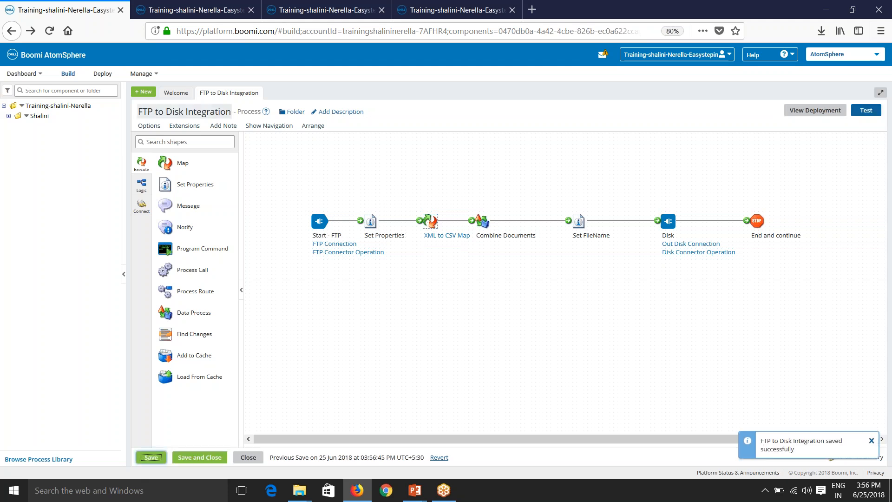
triple_click(199, 118)
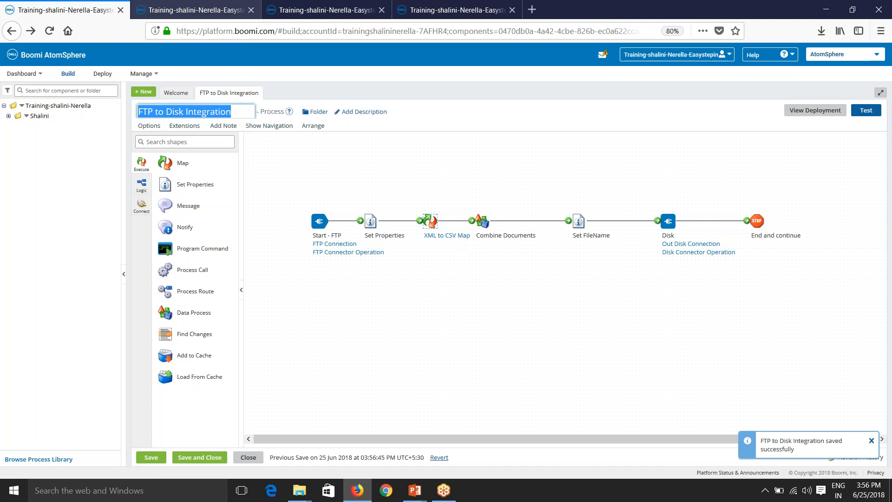
Step: Deploy the latest revision of the Day-2 FTP to Disk Integration process to its attached environment without notes
click(207, 11)
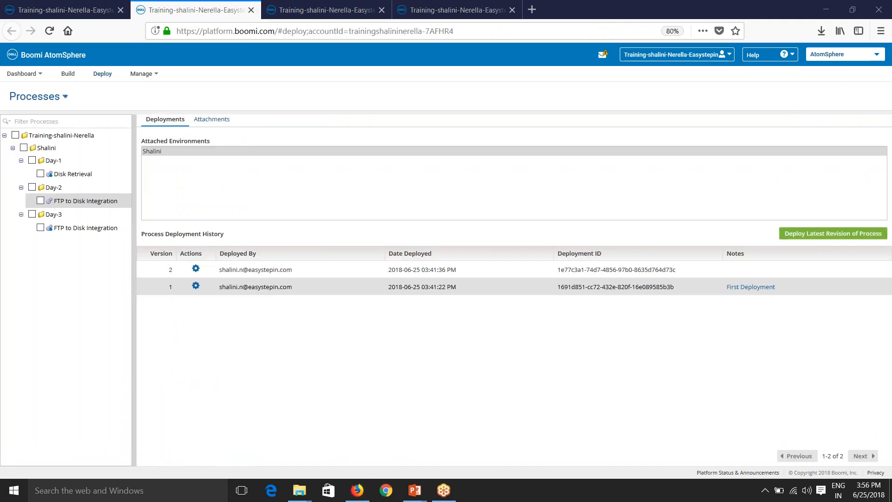
click(833, 233)
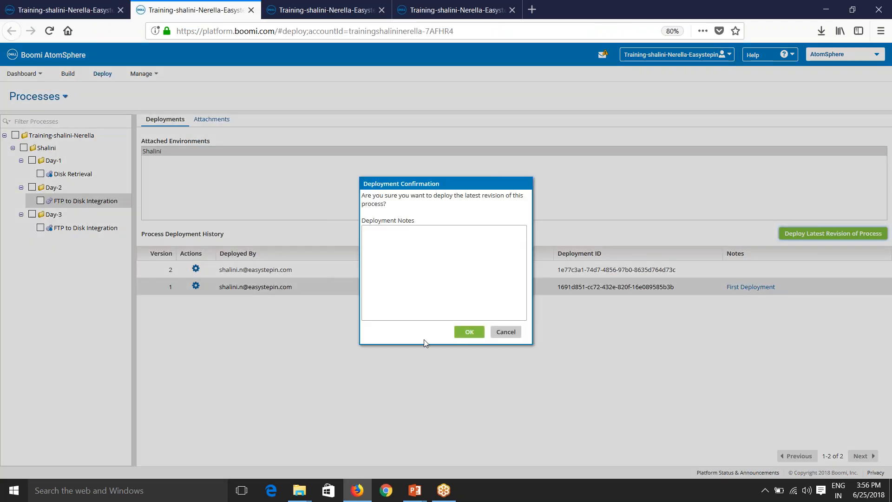
click(469, 333)
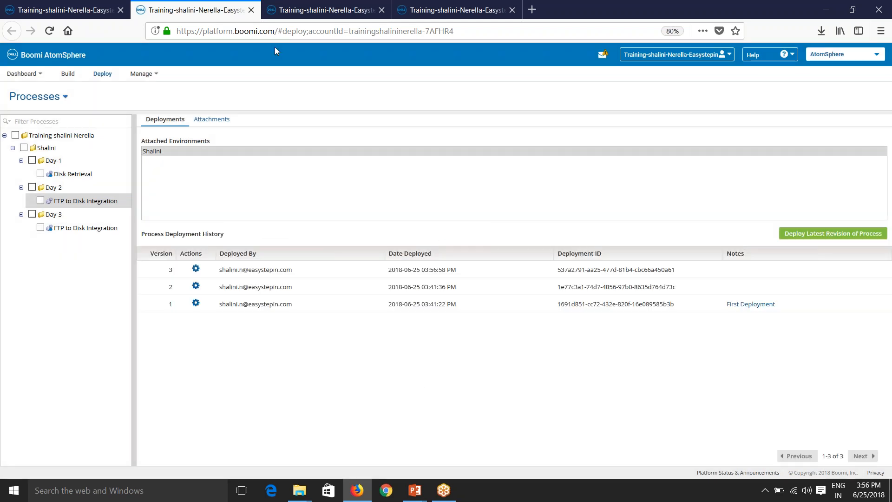
Step: Check the process properties of the deployed FTP to Disk Integration process on the DEV atom before executing it
click(328, 12)
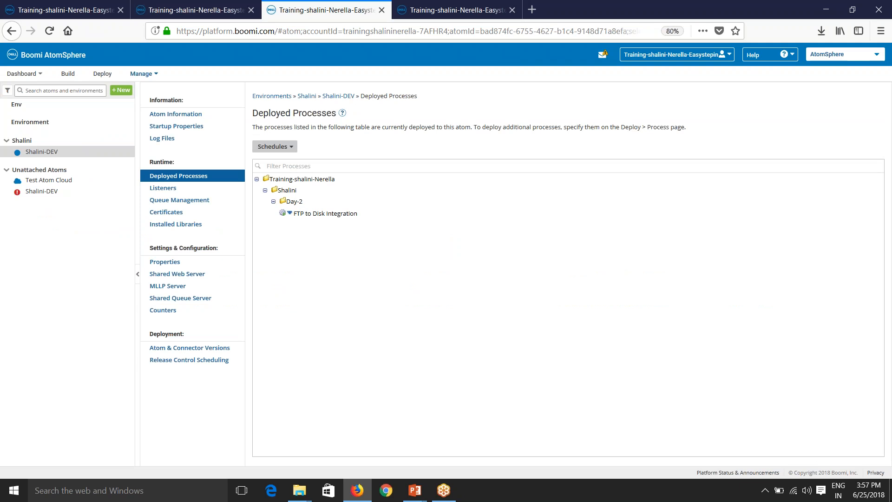
click(290, 213)
click(311, 270)
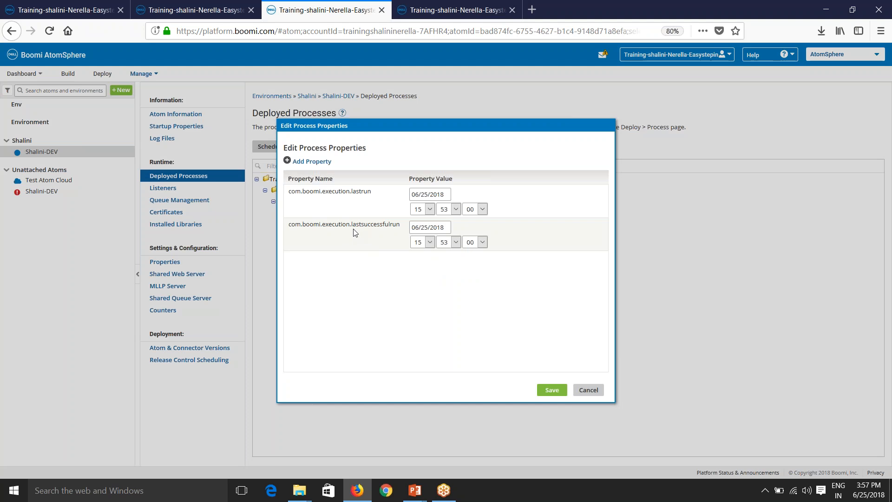
click(588, 390)
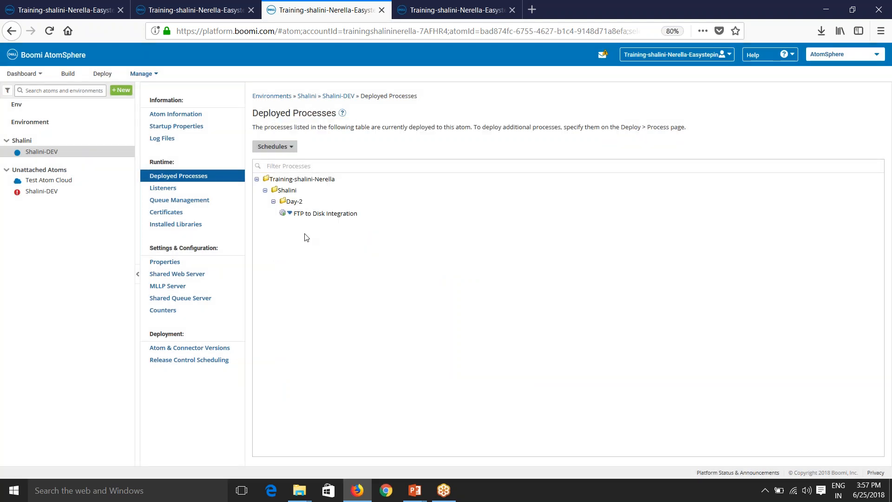
Step: Execute the deployed FTP to Disk Integration process and check its run in the execution report
click(289, 213)
click(299, 228)
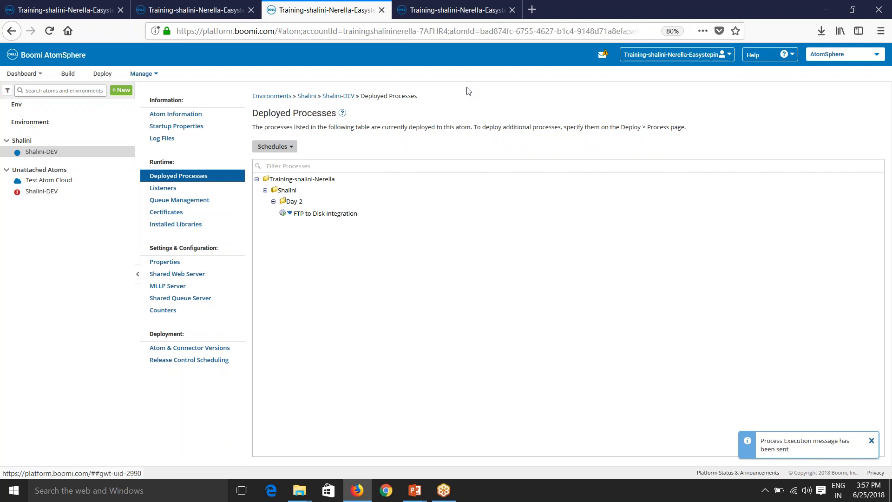
click(450, 10)
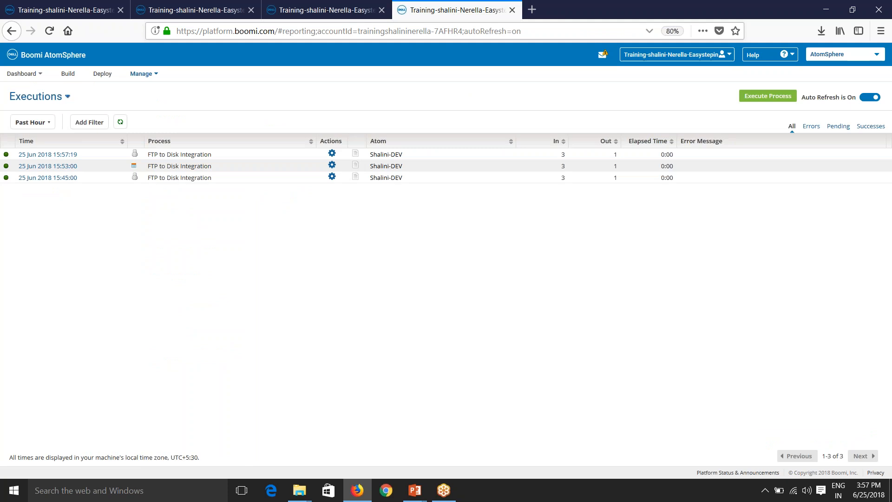
Step: Examine the persisted PersistValueDPP name and value in the deployed process's properties, and close them without saving
click(326, 10)
click(289, 214)
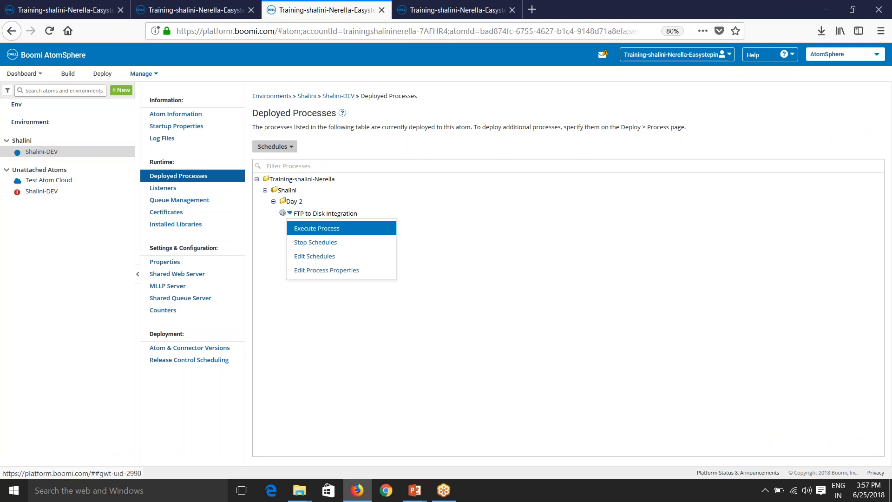
click(302, 272)
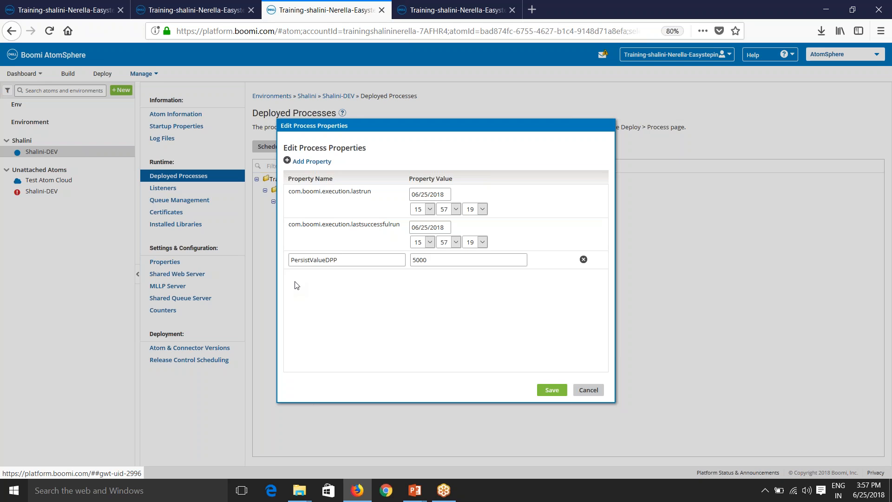
drag(339, 260, 290, 260)
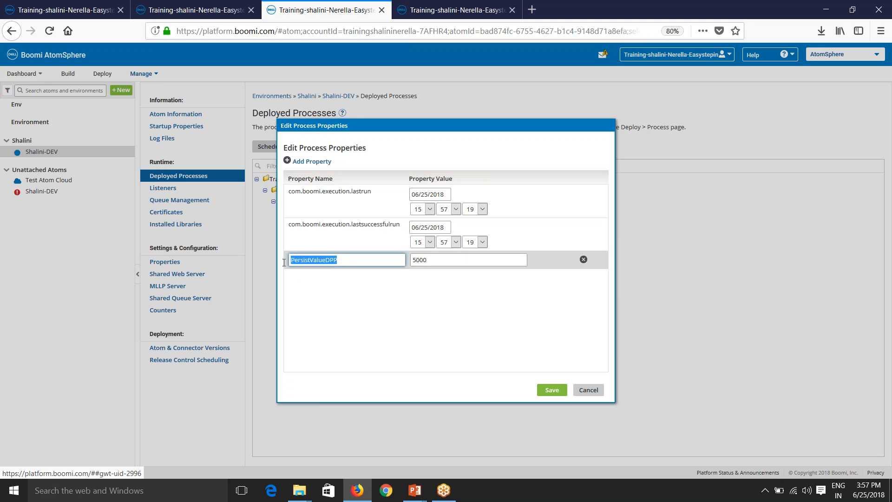
click(428, 259)
double_click(428, 260)
click(429, 301)
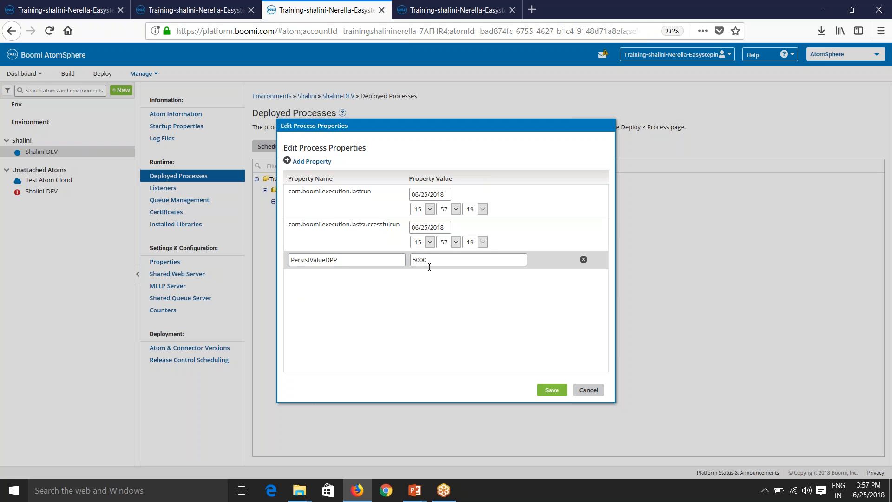
click(427, 263)
click(441, 284)
drag(430, 263, 401, 260)
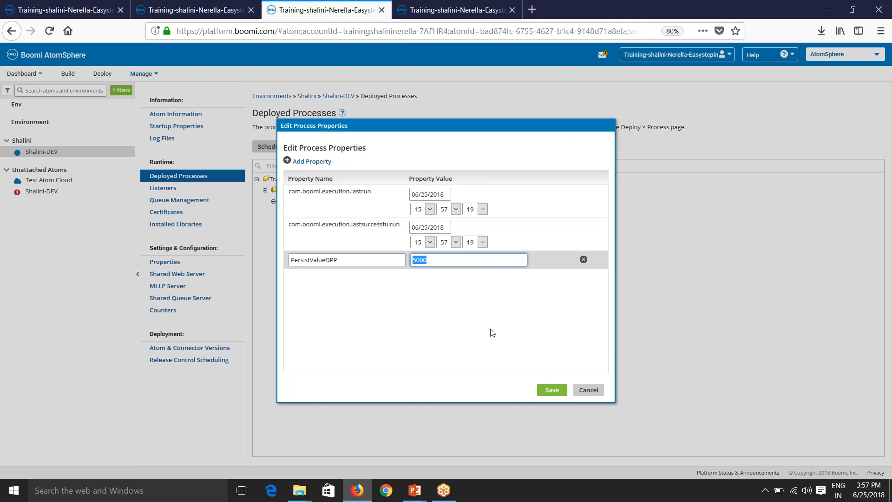
click(590, 391)
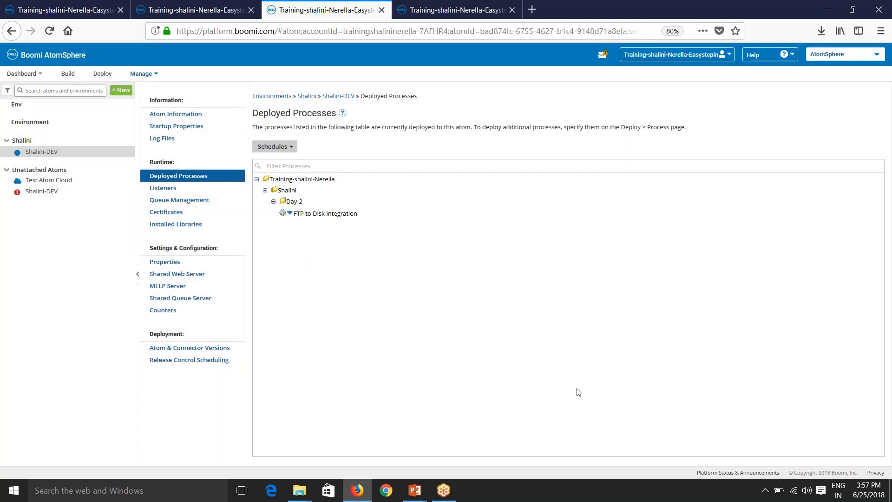
click(290, 215)
click(292, 145)
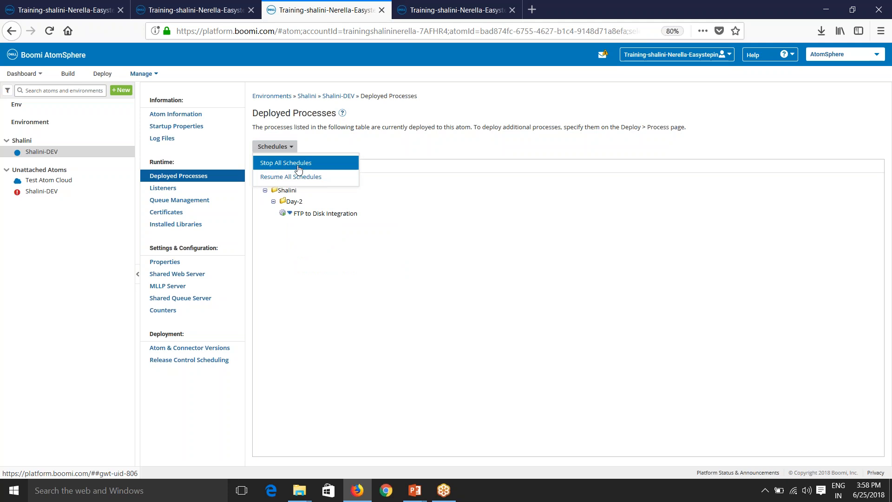
click(351, 298)
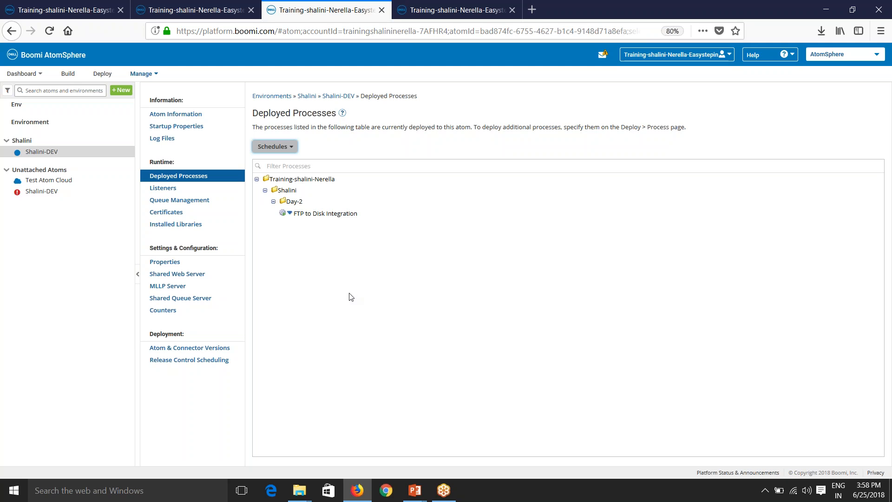
Step: Review the account's licensing information in the account setup, covering connections, cloud usage and API usage
click(712, 56)
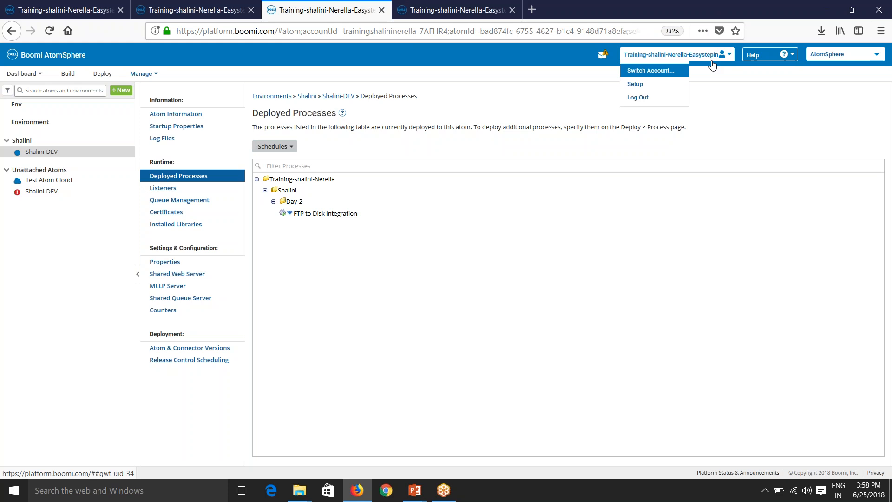
click(633, 87)
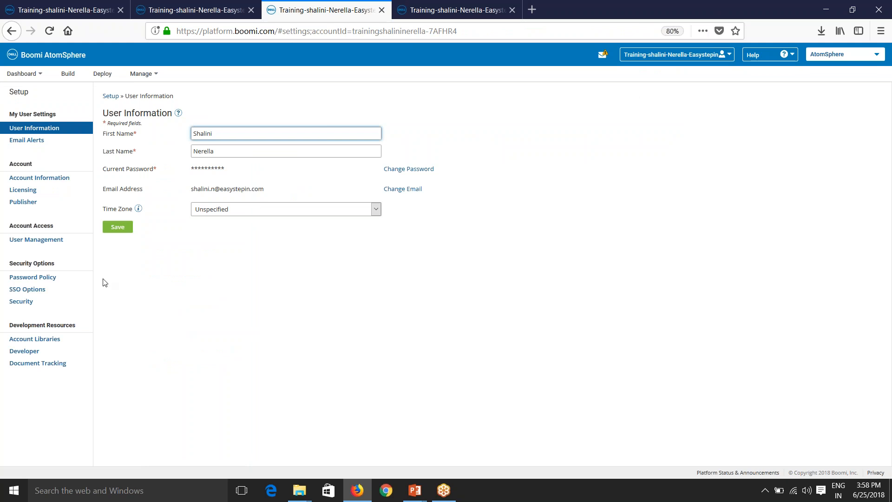
click(24, 192)
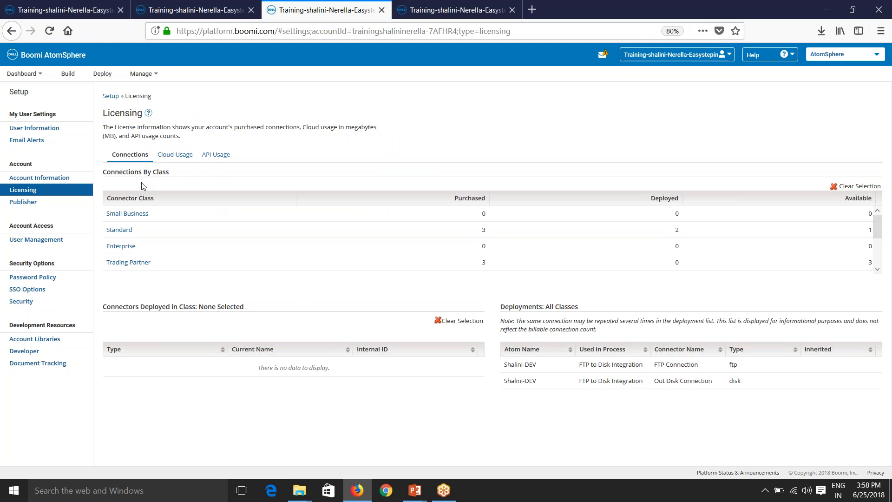
click(176, 157)
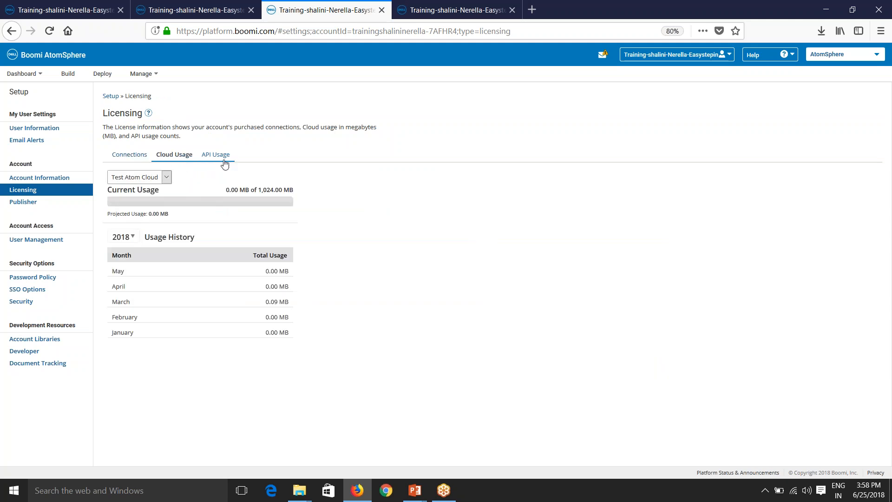
click(223, 162)
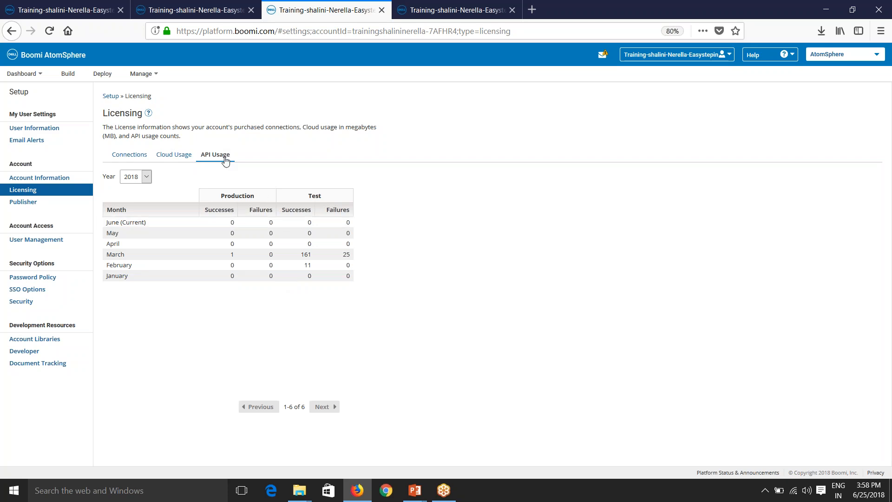
Step: Review the account's cloud usage, and compare purchased, deployed and available connections across all production and test connector classes
click(168, 158)
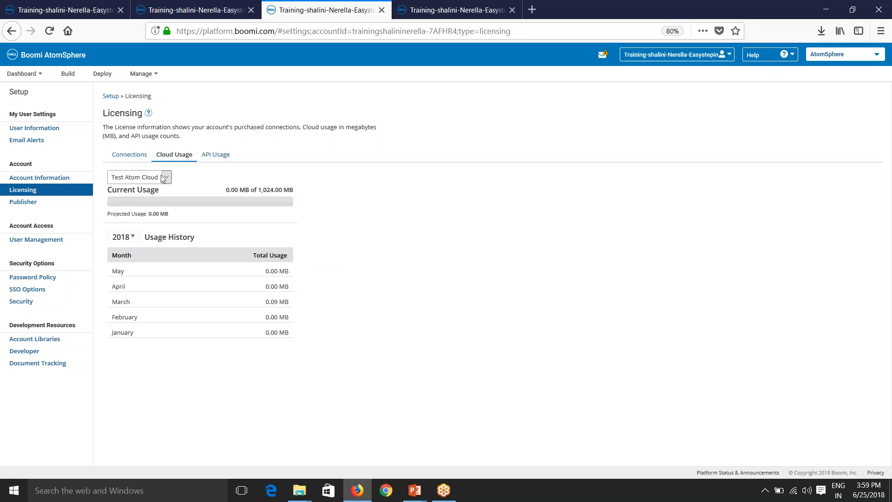
click(132, 156)
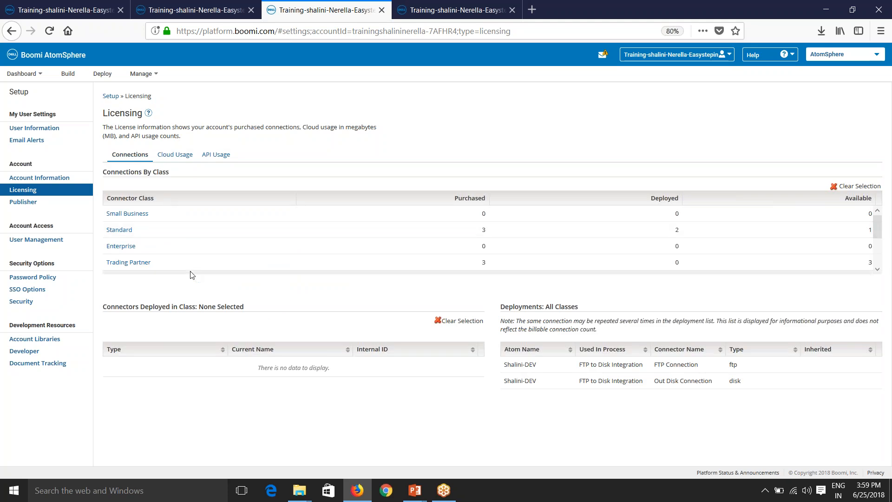
scroll(191, 276, down, 3)
scroll(191, 277, up, 3)
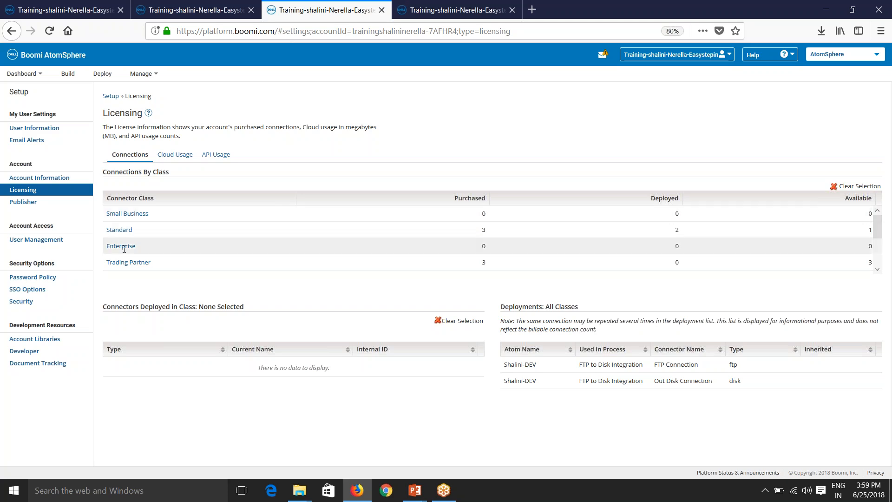
scroll(158, 251, down, 3)
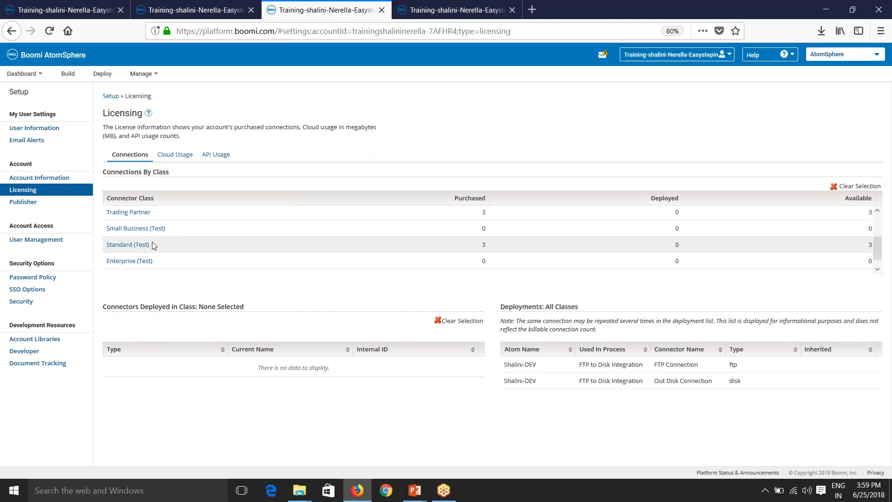
scroll(156, 247, up, 3)
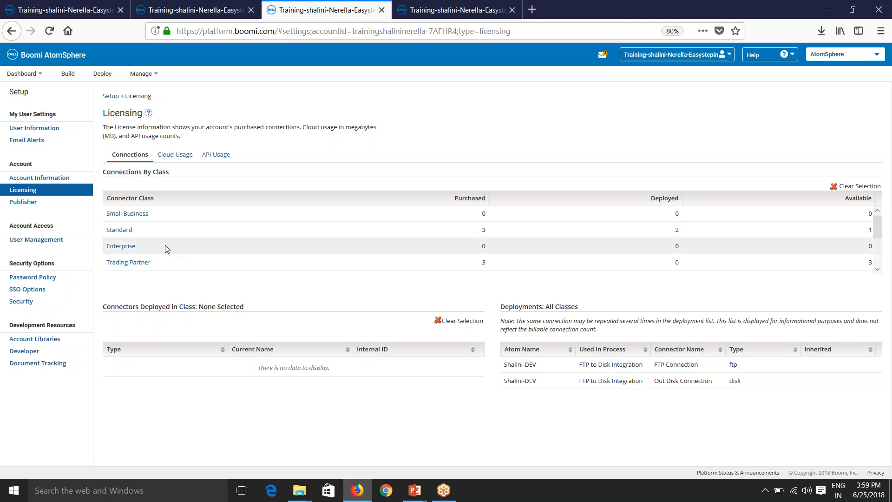
scroll(168, 242, down, 3)
scroll(143, 238, up, 3)
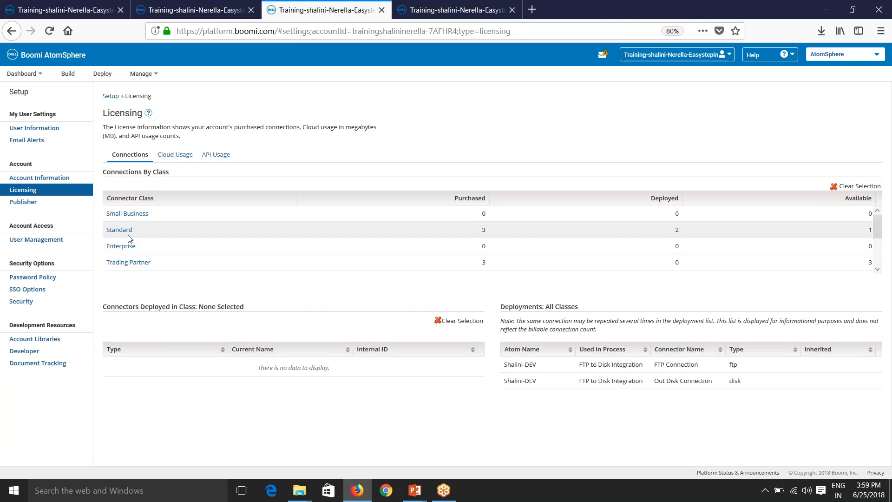
scroll(176, 232, down, 3)
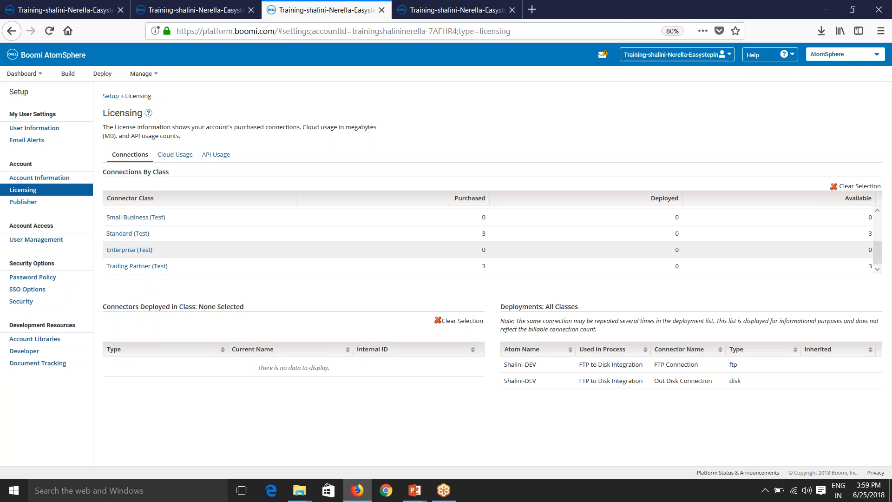
scroll(138, 252, up, 3)
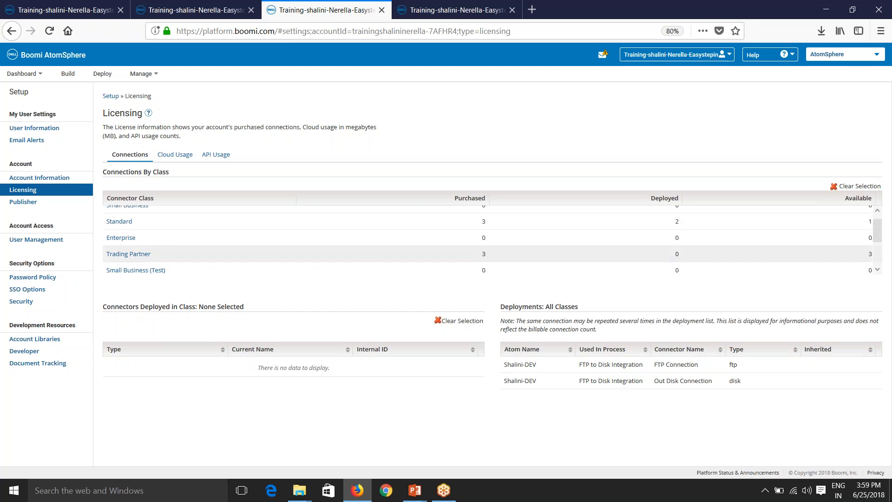
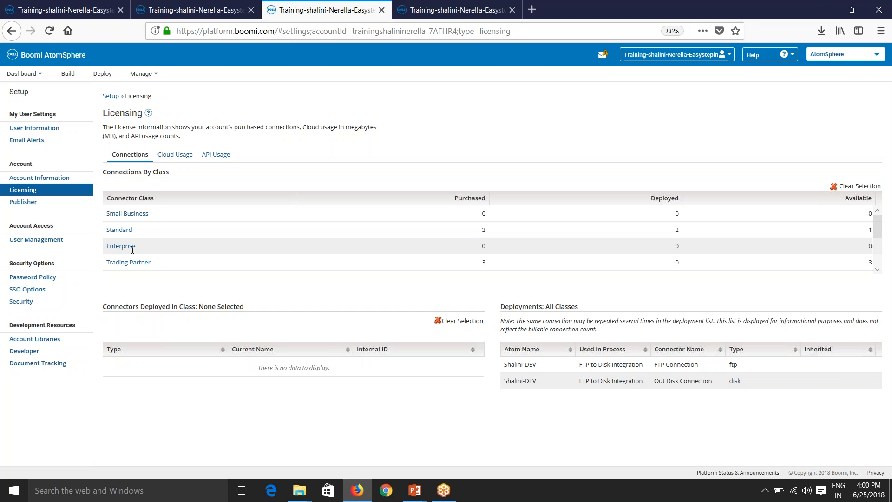
Step: Examine the deployed connectors and deployments for the Standard and Standard (Test) connector classes
click(483, 231)
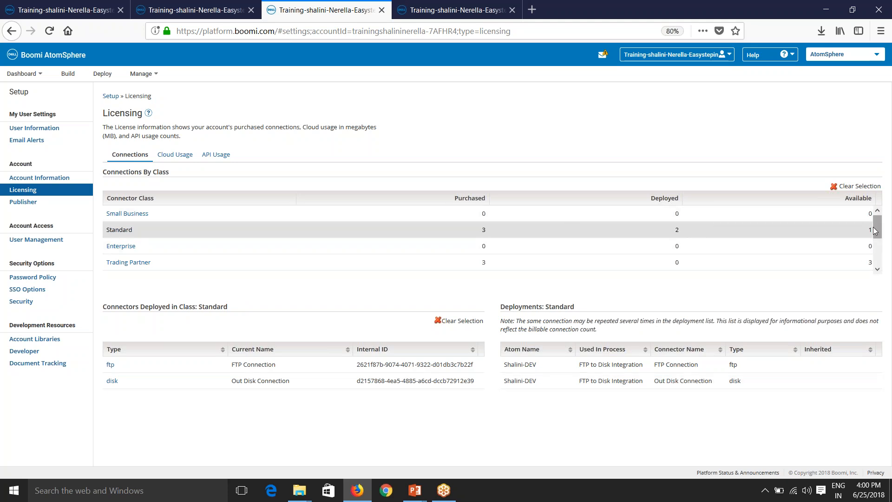
scroll(326, 272, down, 2)
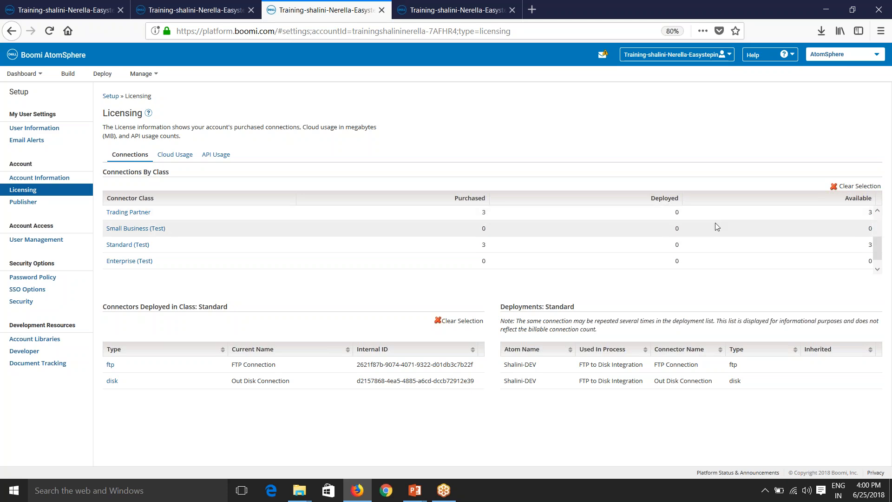
scroll(623, 256, up, 3)
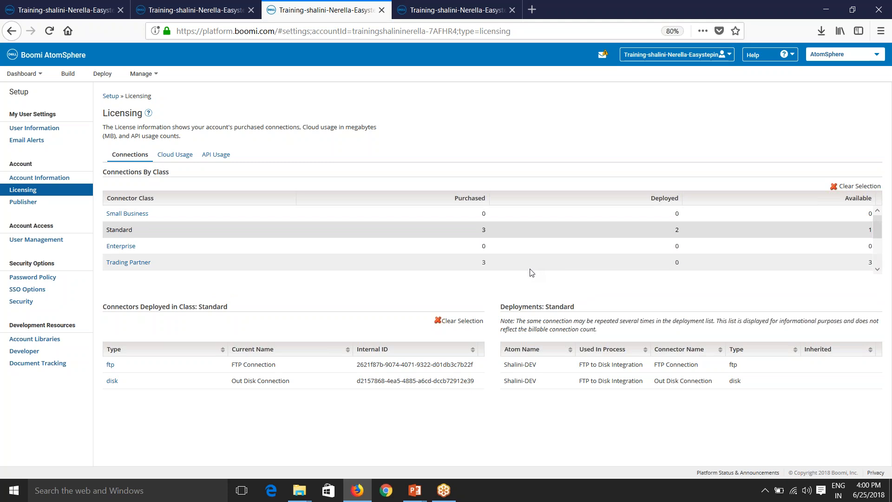
scroll(530, 275, down, 2)
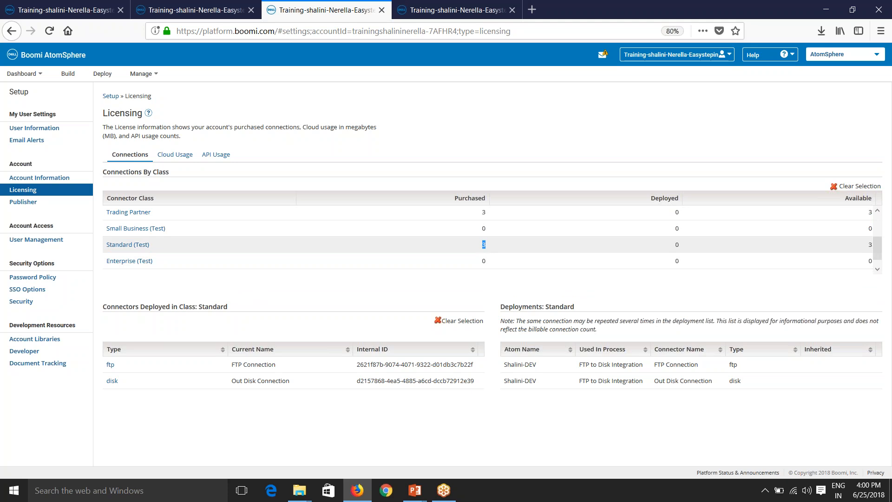
click(871, 243)
click(871, 243)
scroll(377, 273, up, 2)
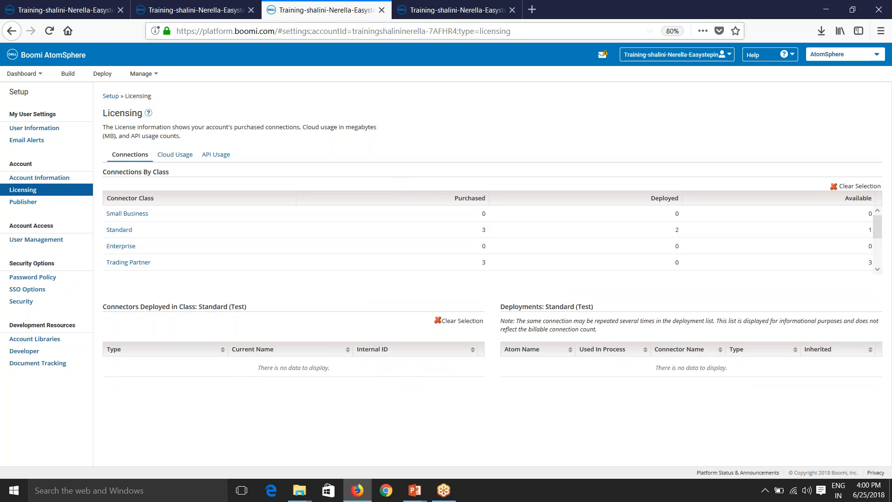
Step: Open Atom Management in a separate browser tab and check the classification of the environment attached to the online DEV atom
click(425, 10)
click(344, 11)
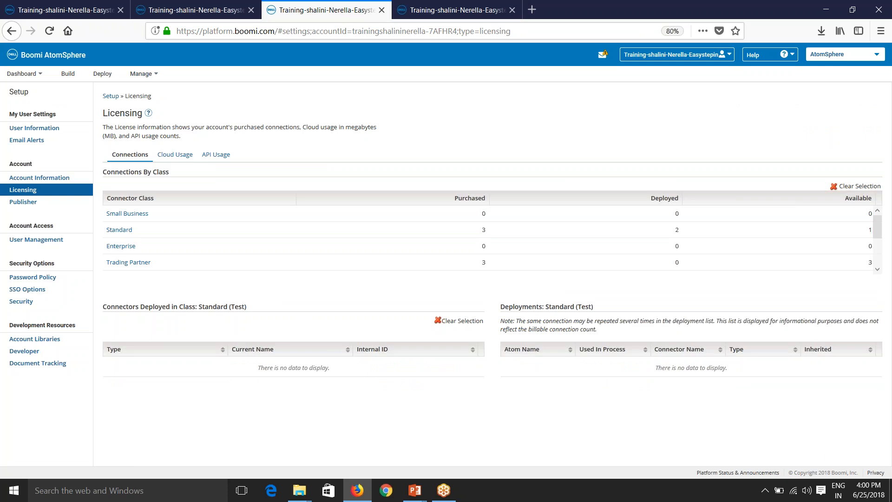
click(142, 73)
right_click(153, 109)
click(179, 118)
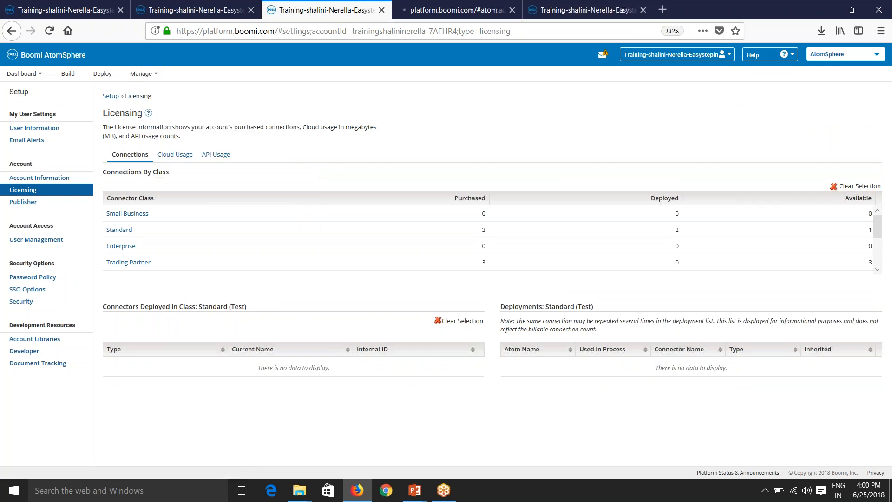
click(454, 13)
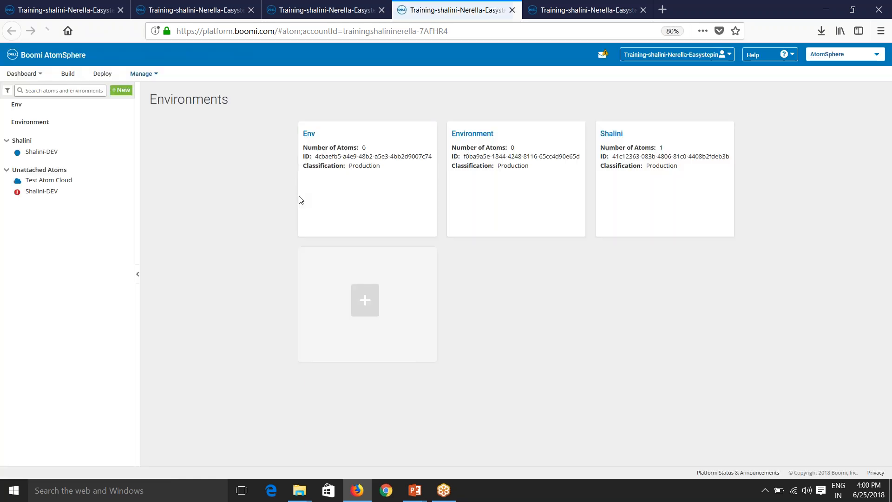
click(66, 152)
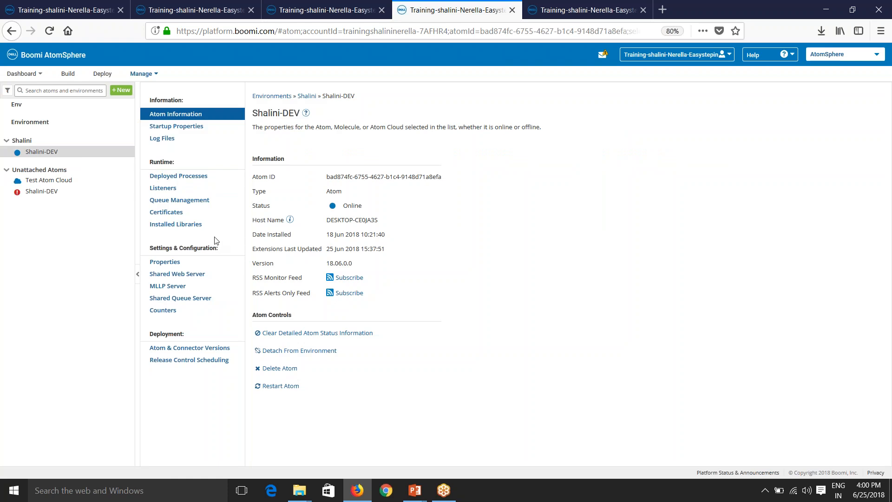
click(190, 348)
click(54, 142)
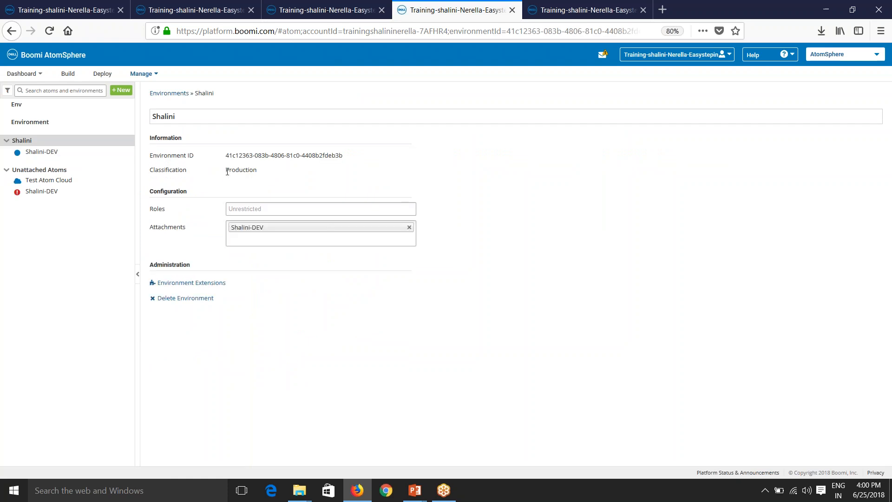
drag(227, 171, 259, 175)
Step: Detach the FTP to Disk Integration process in the Day-2 folder from its attached environment
click(299, 14)
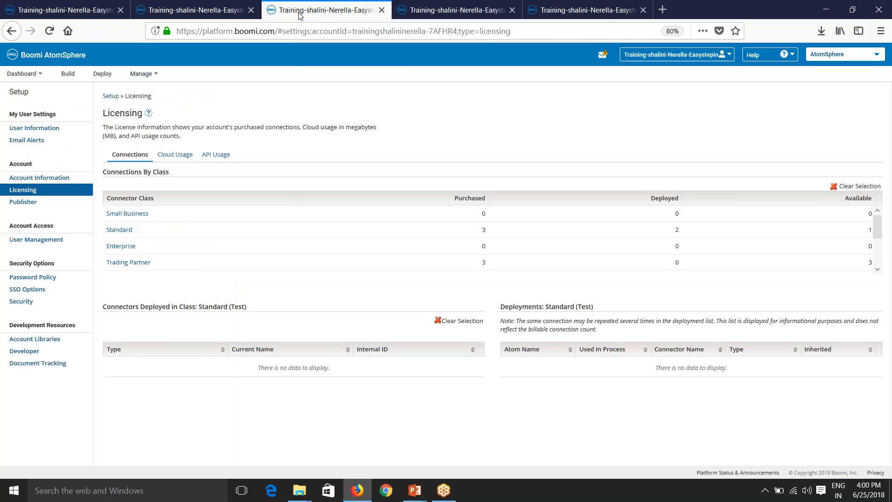
click(203, 13)
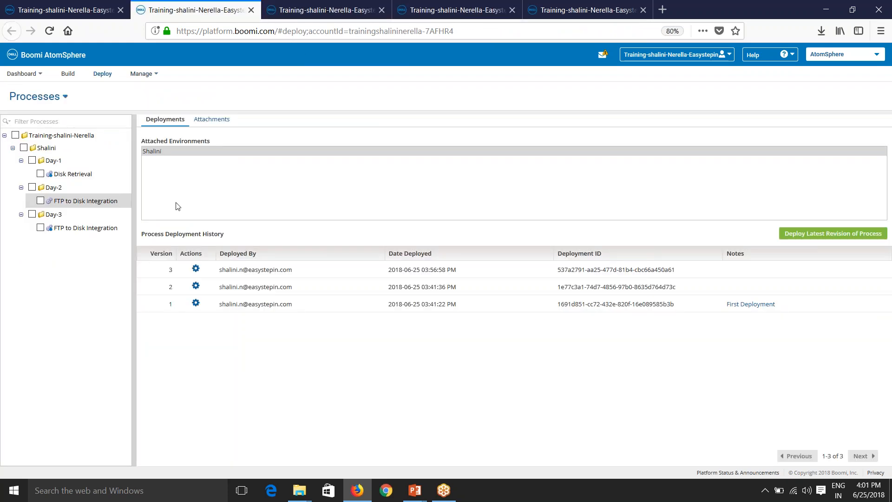
click(206, 122)
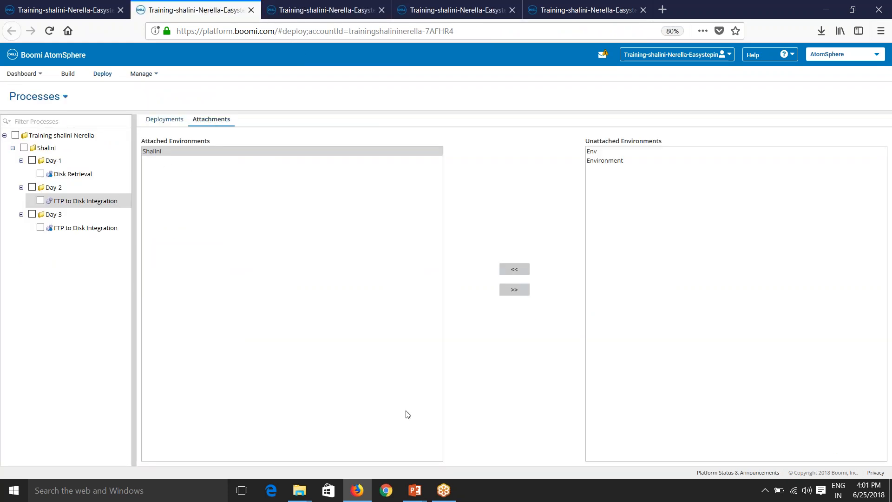
click(515, 290)
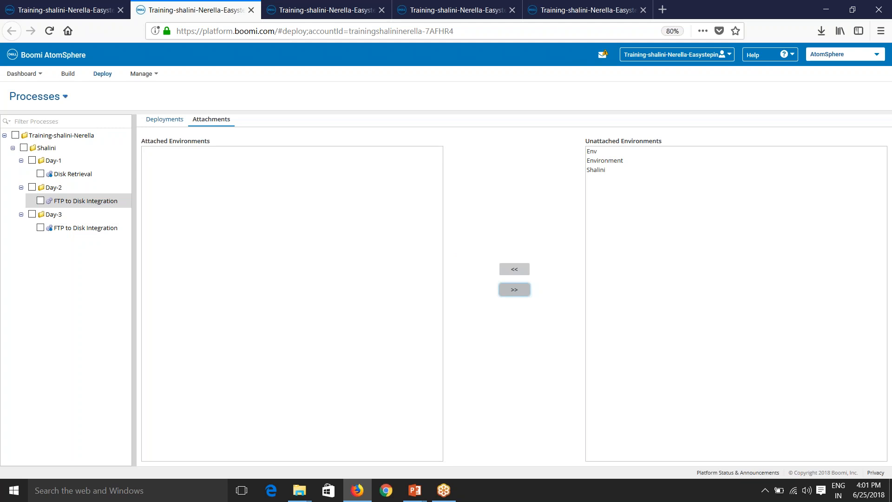
Step: Reload the account's licensing page and examine connection availability for the Standard and Trading Partner (Test) classes
click(455, 6)
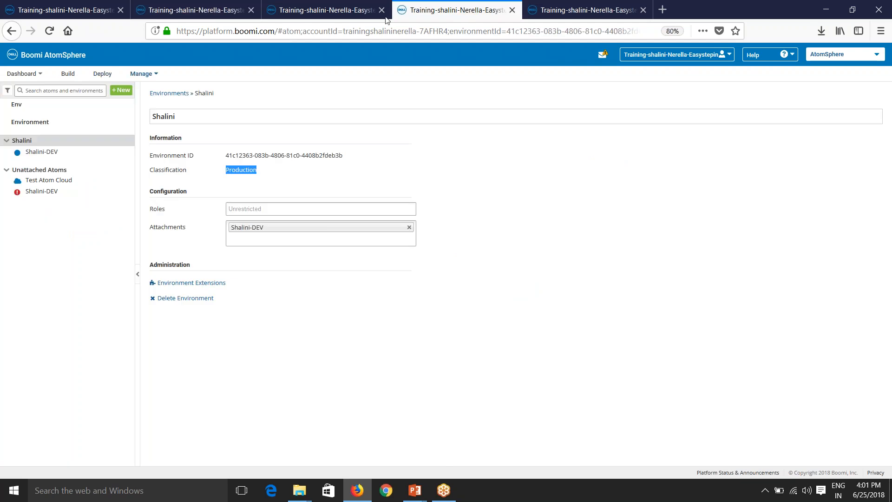
click(385, 16)
click(50, 35)
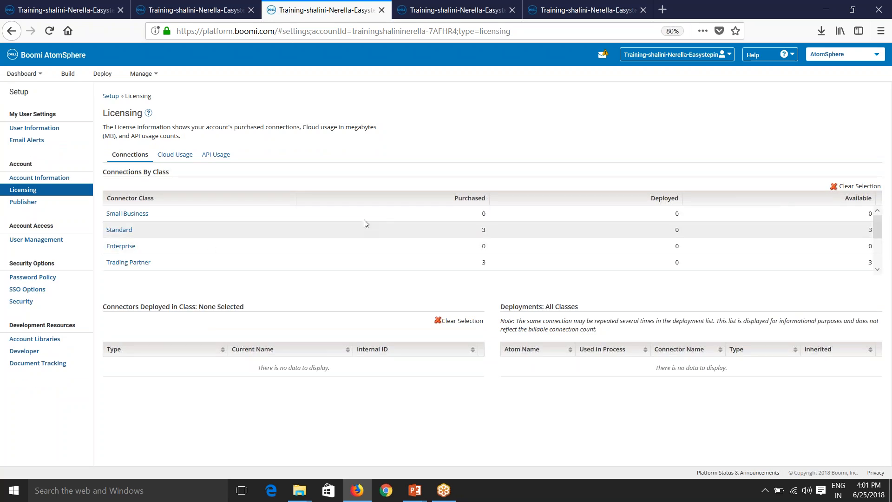
double_click(486, 232)
double_click(869, 230)
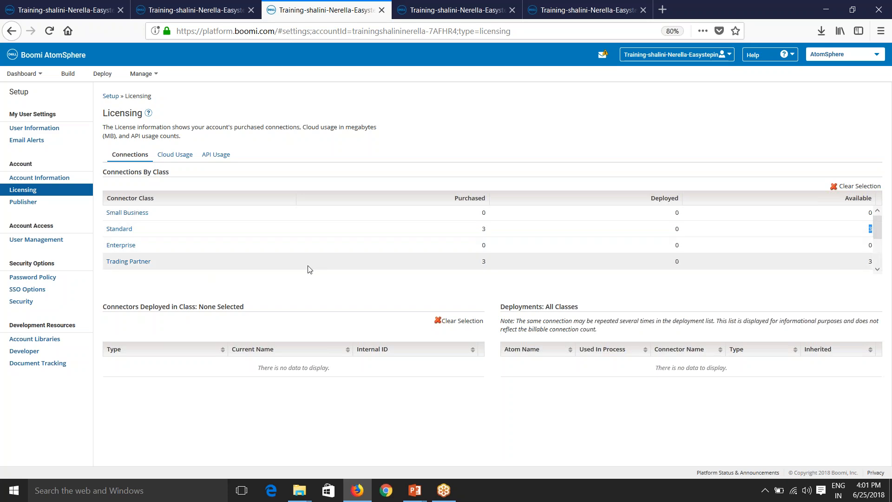
scroll(308, 267, down, 1)
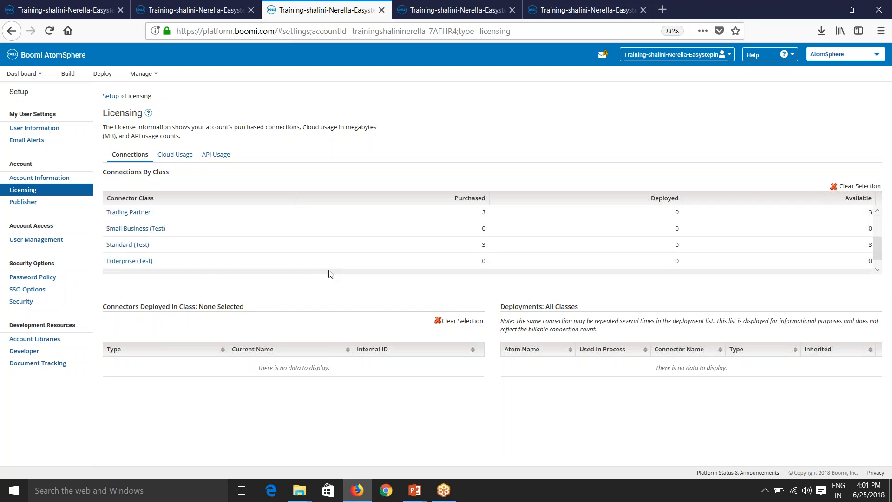
scroll(293, 261, down, 1)
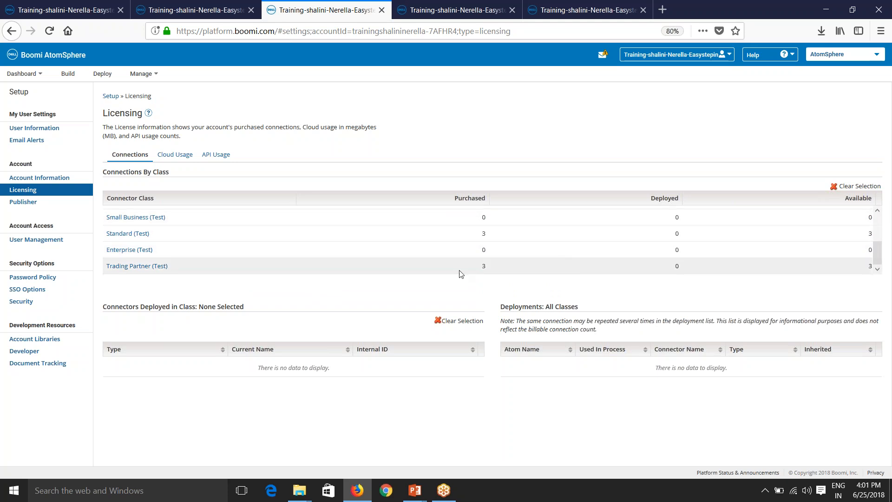
click(485, 266)
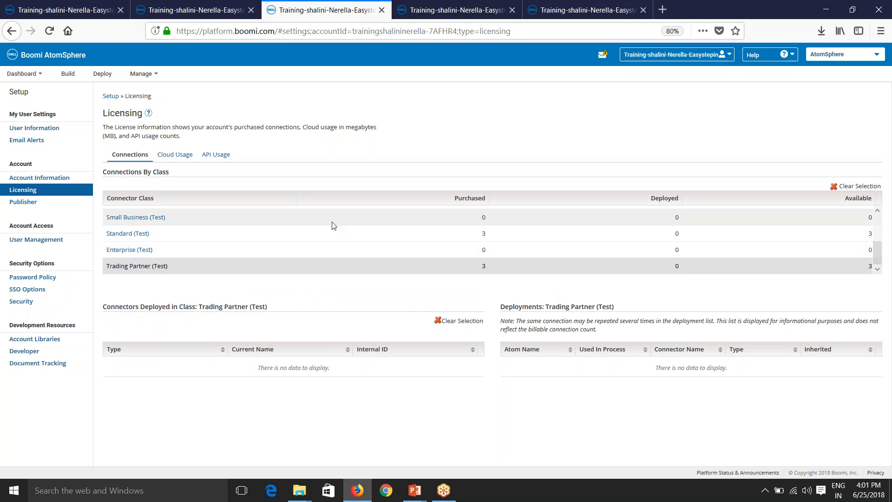
scroll(331, 230, up, 2)
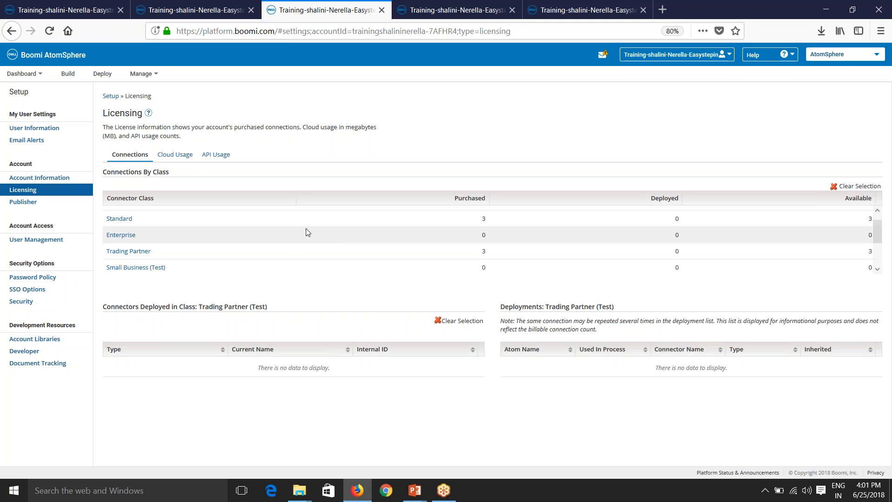
Step: Reattach the Day-2 FTP to Disk Integration process to the environment it was detached from, and open its deployment history
click(52, 5)
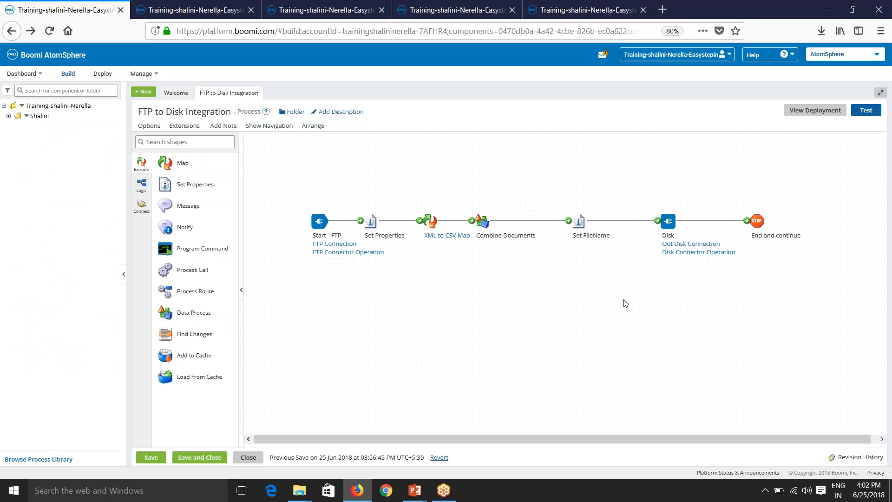
click(357, 11)
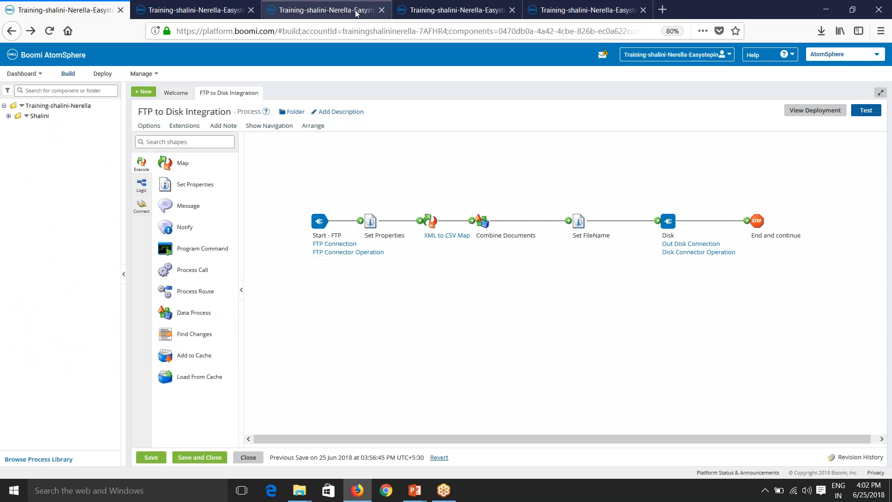
click(219, 10)
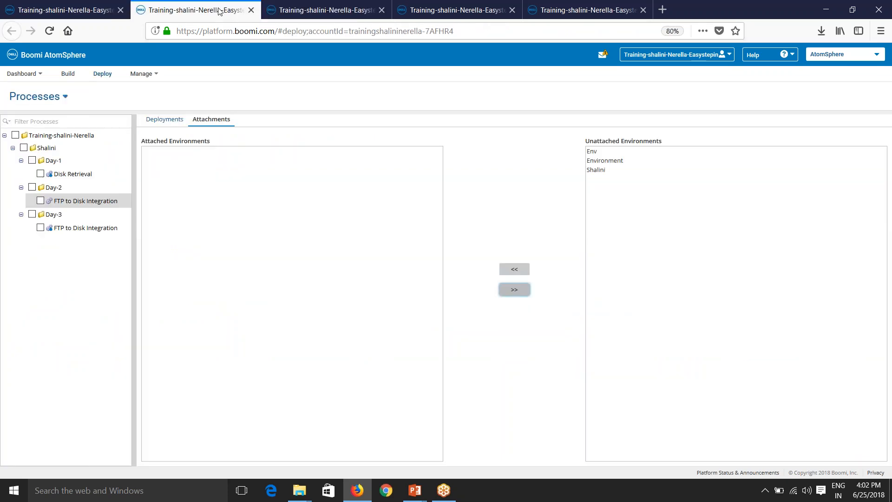
click(599, 171)
click(509, 270)
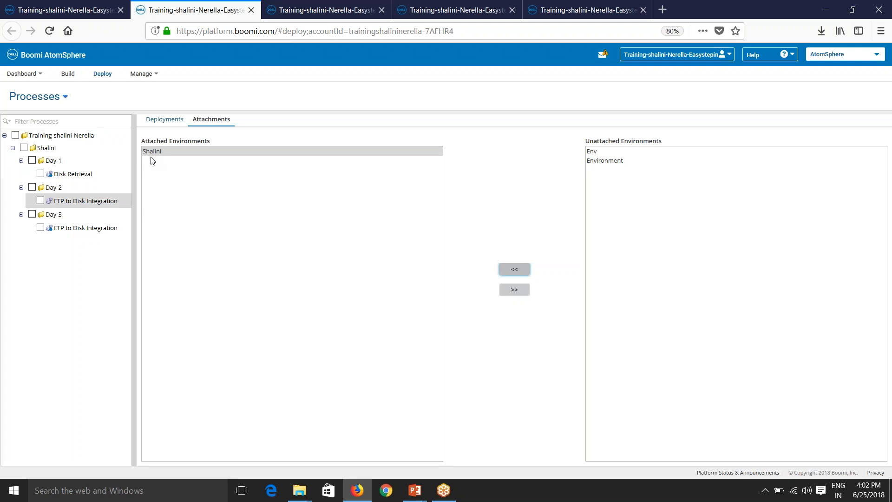
click(164, 120)
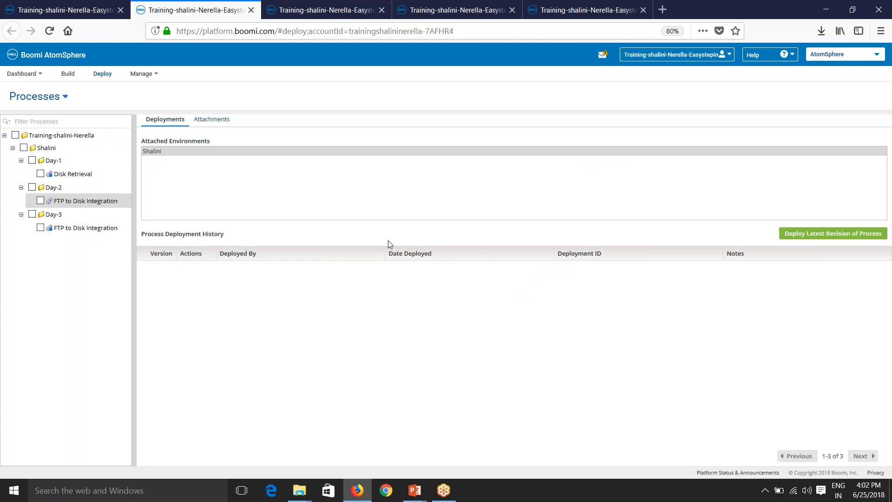
Step: Deploy the latest revision of the Day-2 FTP to Disk Integration process and reload the account's licensing page
click(796, 234)
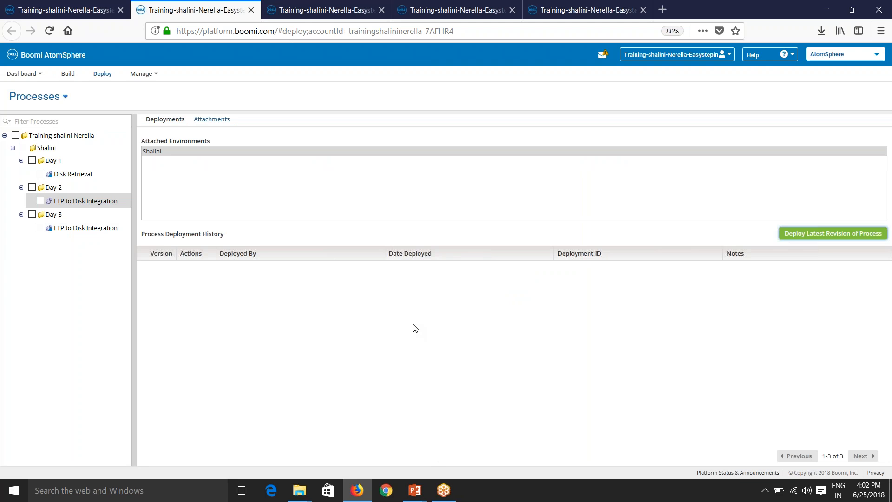
click(466, 331)
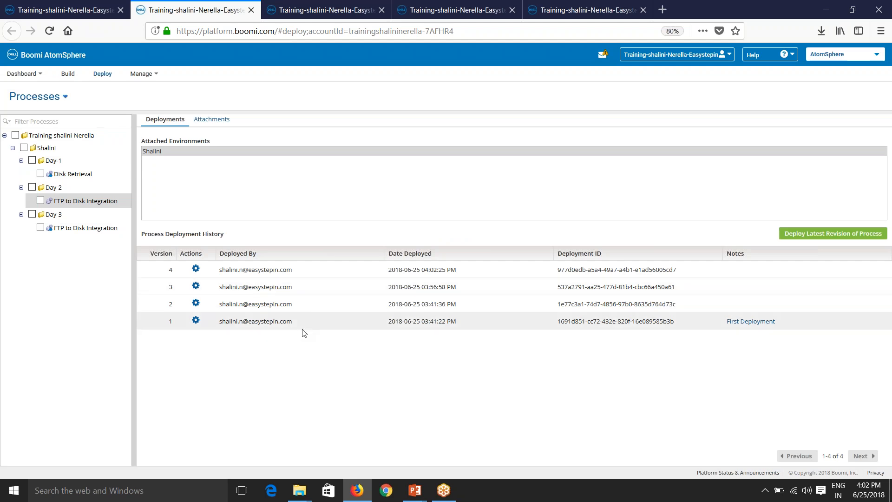
click(318, 14)
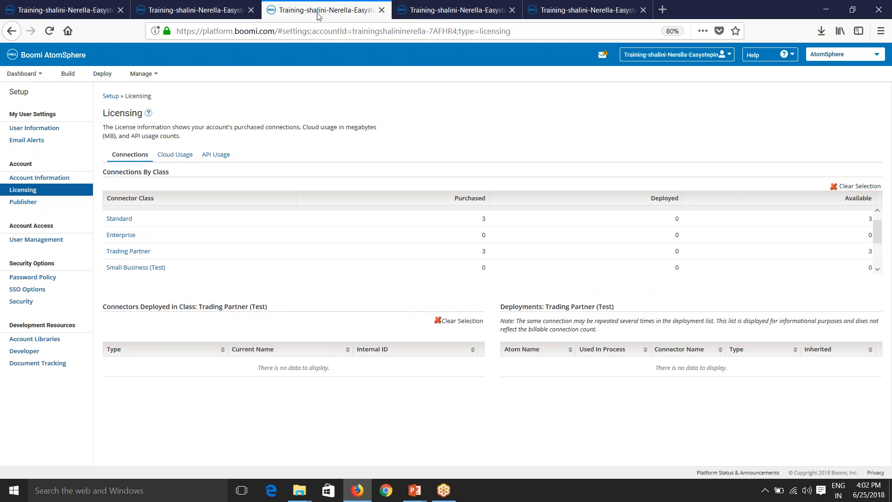
click(49, 31)
Step: Check the Day-2 process's environment attachments and the classification of the attached environment in Atom Management
click(200, 12)
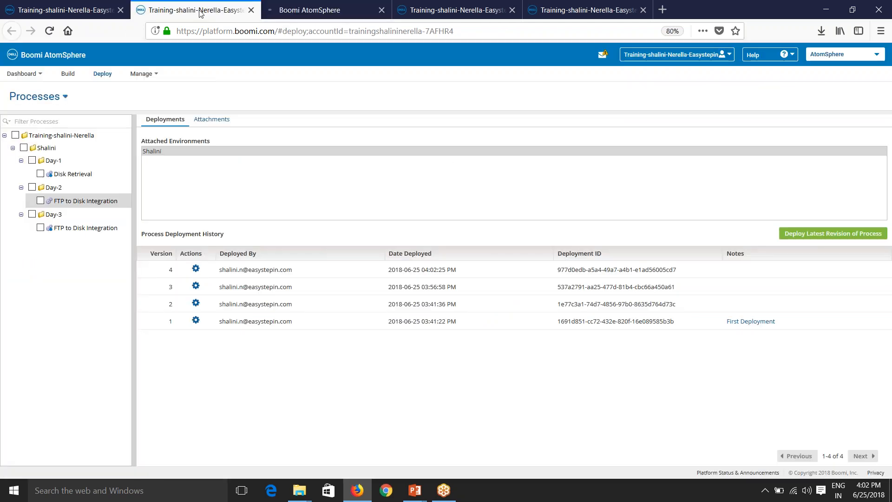
click(211, 119)
click(450, 8)
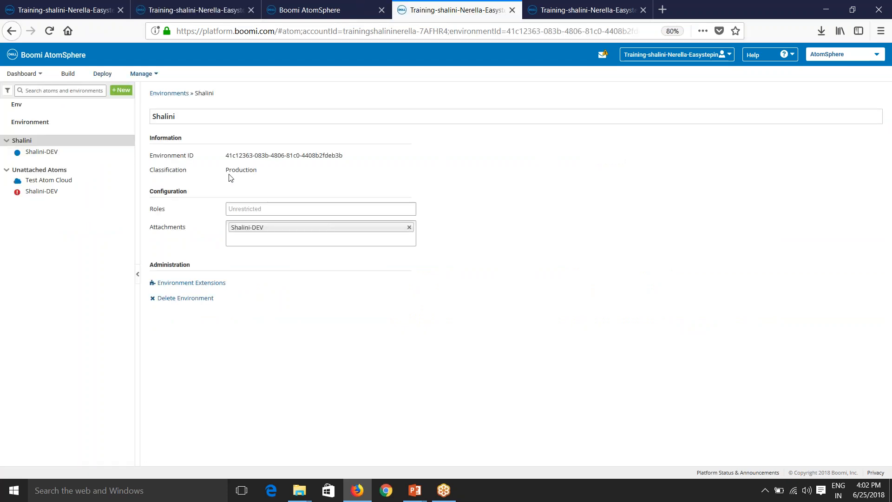
drag(229, 174, 261, 171)
Step: Examine the Standard class on the licensing page for its deployed connectors and available connections
click(358, 9)
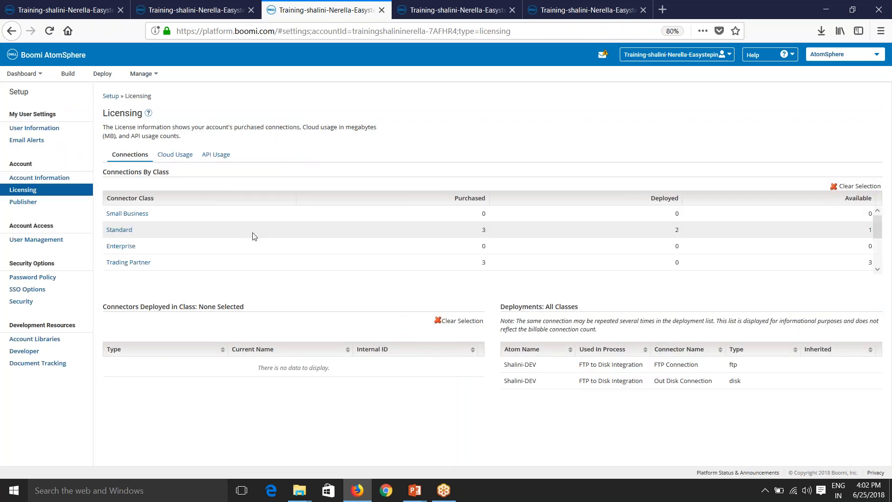
click(484, 230)
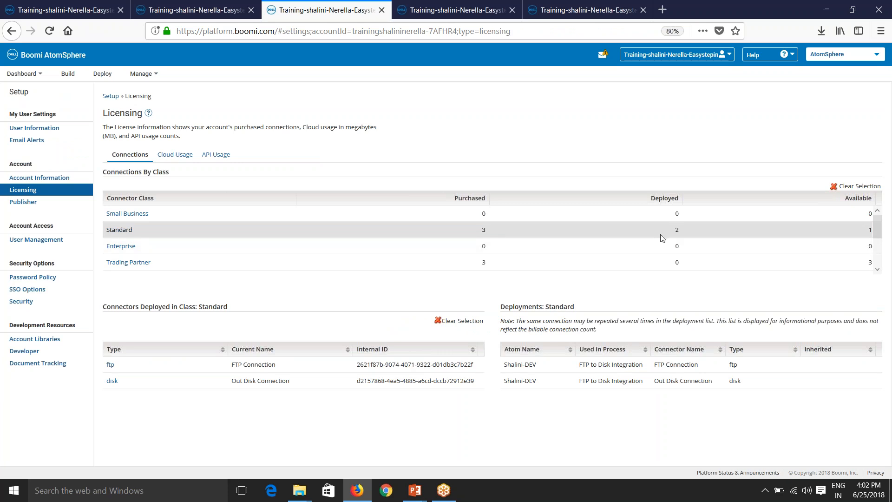
double_click(874, 231)
Step: Close the open FTP to Disk Integration process and create a Day-4 folder alongside Day-1, Day-2 and Day-3
click(30, 6)
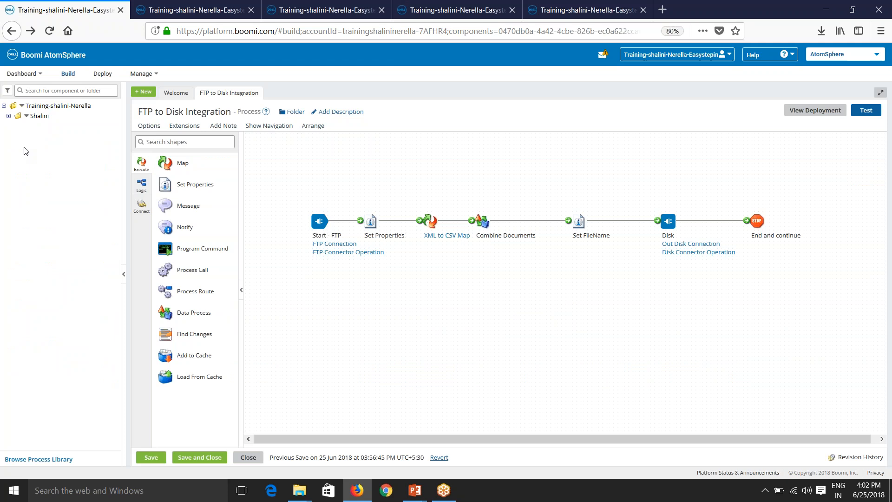
click(9, 116)
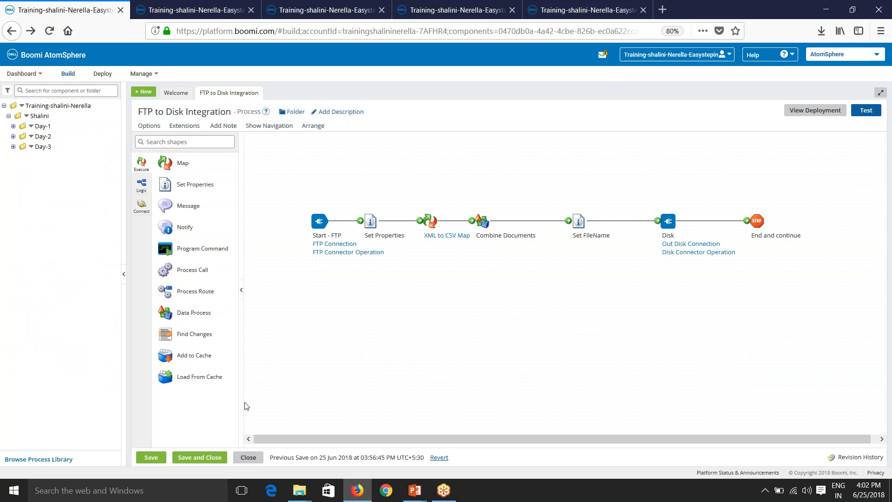
click(248, 457)
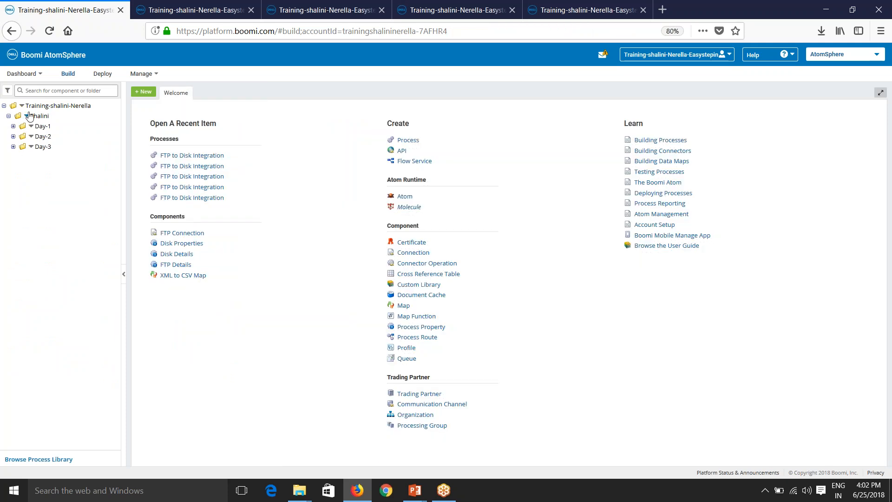
click(28, 116)
click(46, 136)
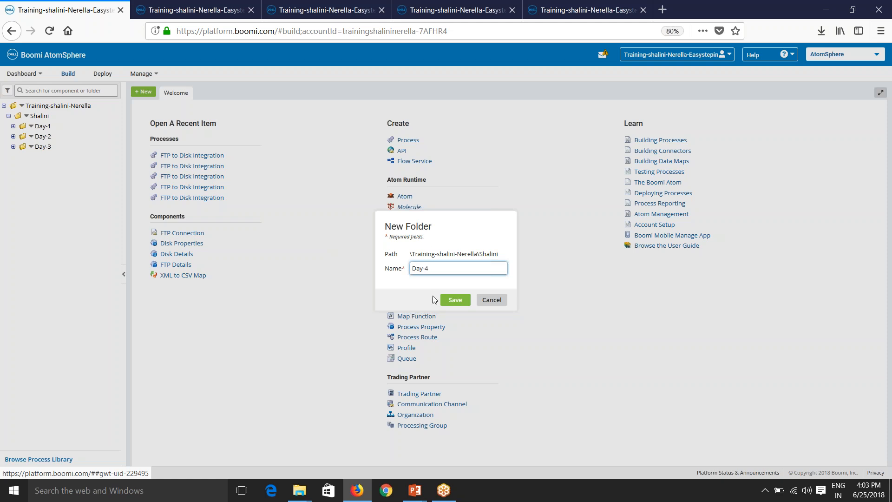
click(451, 299)
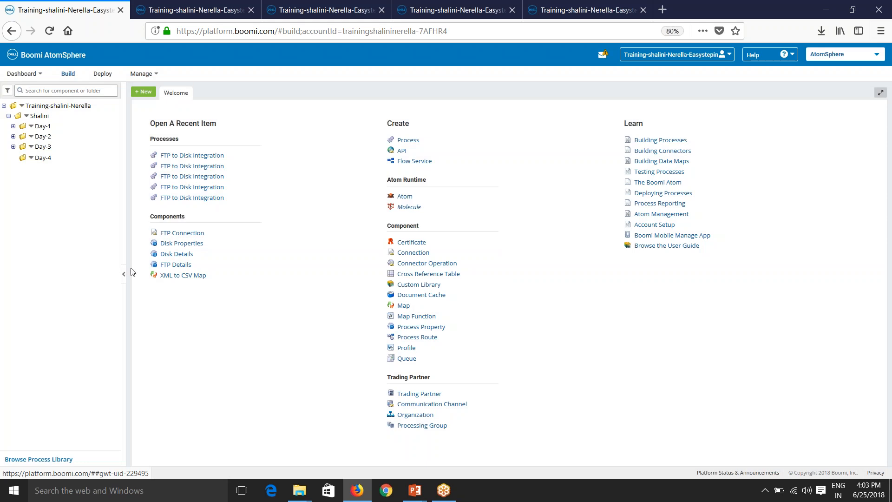
Step: Create a process named Disk to Disk Integration in the Day-4 folder, with a No Data start shape labelled Start
right_click(29, 162)
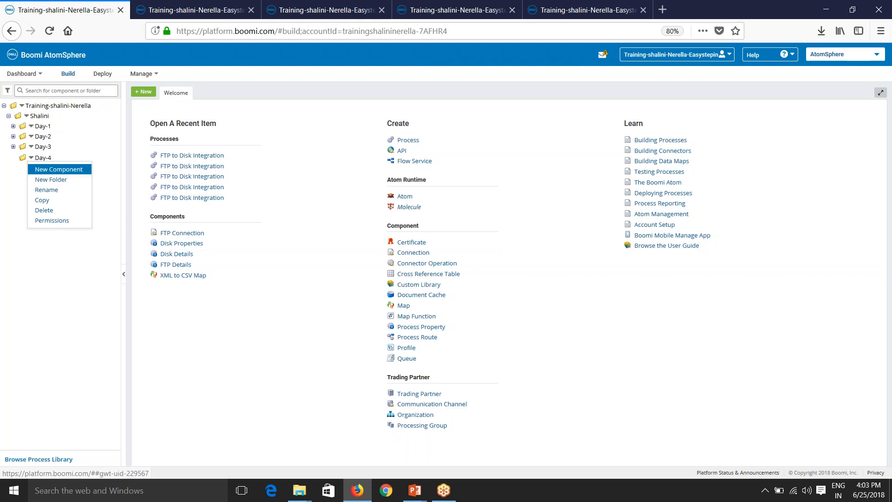
click(55, 171)
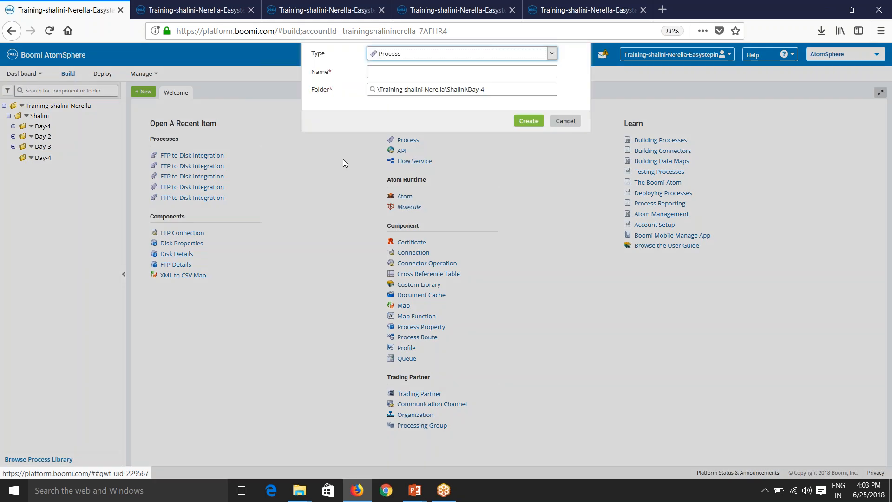
text(Disk to Disk Integration)
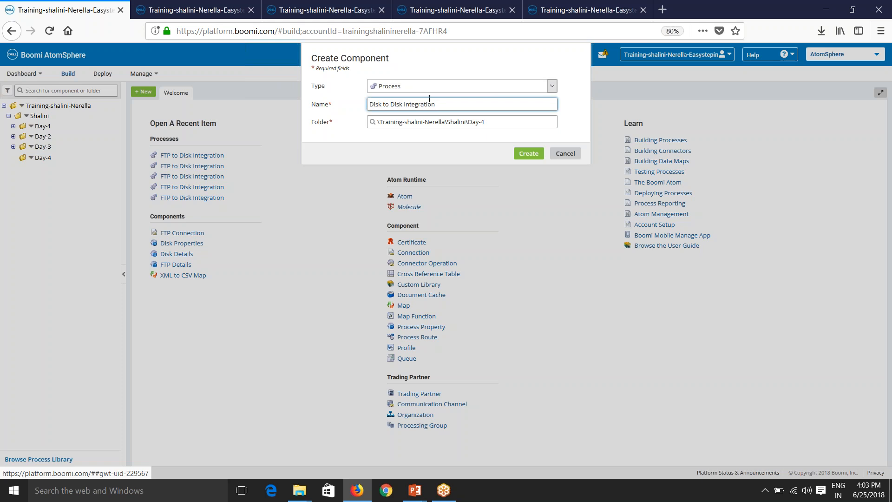
click(529, 153)
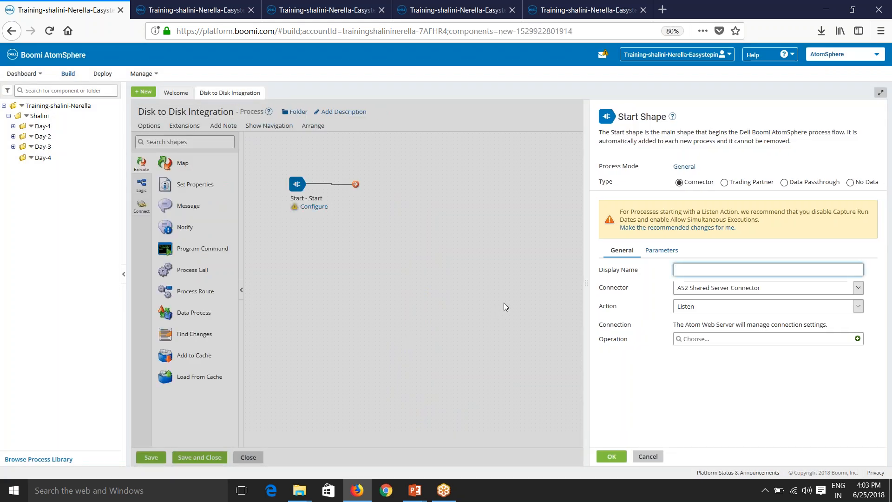
click(867, 182)
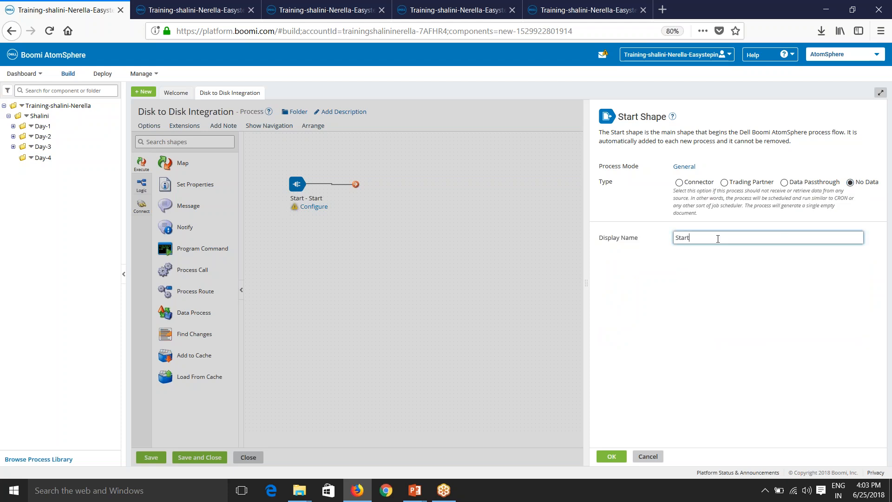
click(612, 456)
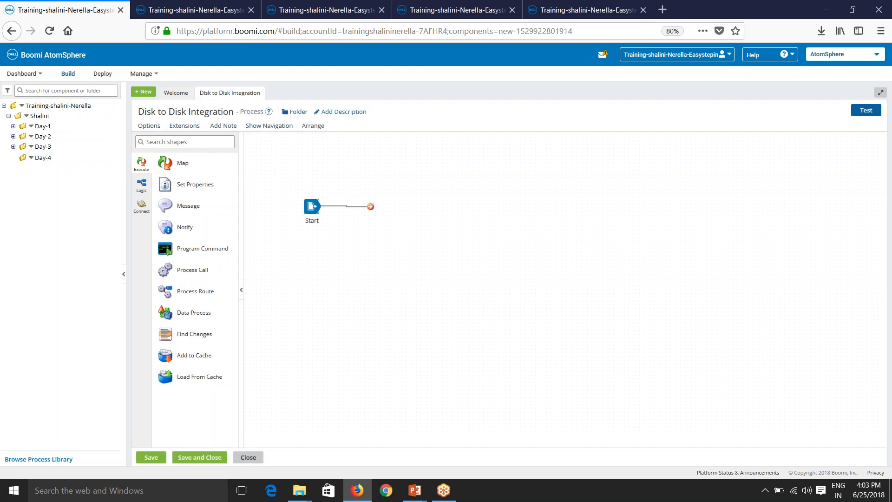
Step: Add a Disk connector shape next to Start and create a new connection for it, removing "New" from its default name
text(disk)
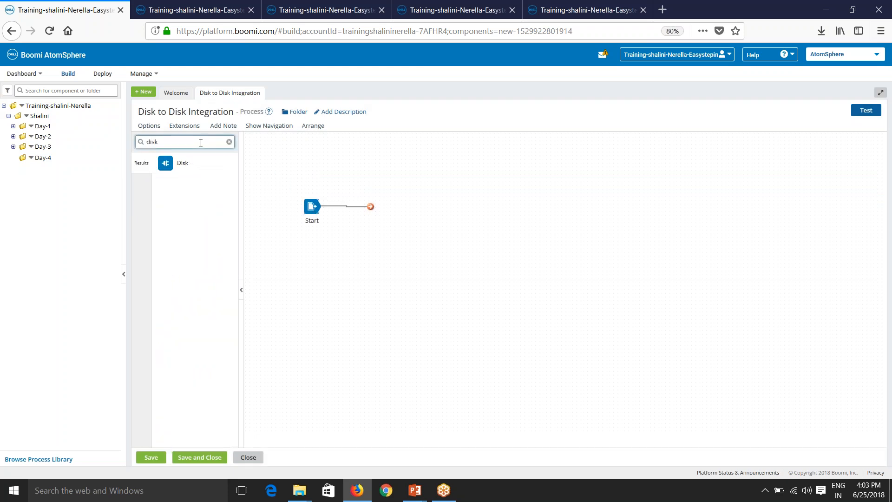
drag(166, 163, 401, 209)
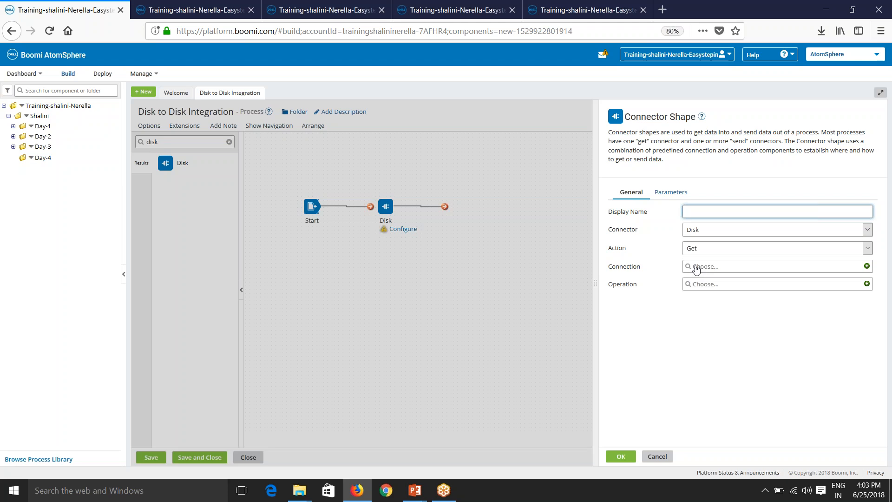
click(866, 266)
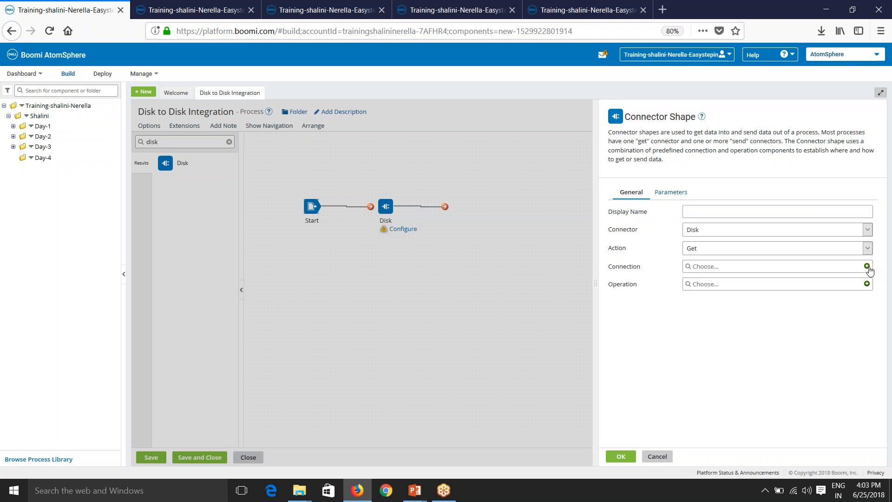
drag(161, 112, 138, 112)
key(BackSpace)
Step: Copy the path of the C:\demofiles\In folder from File Explorer
click(300, 490)
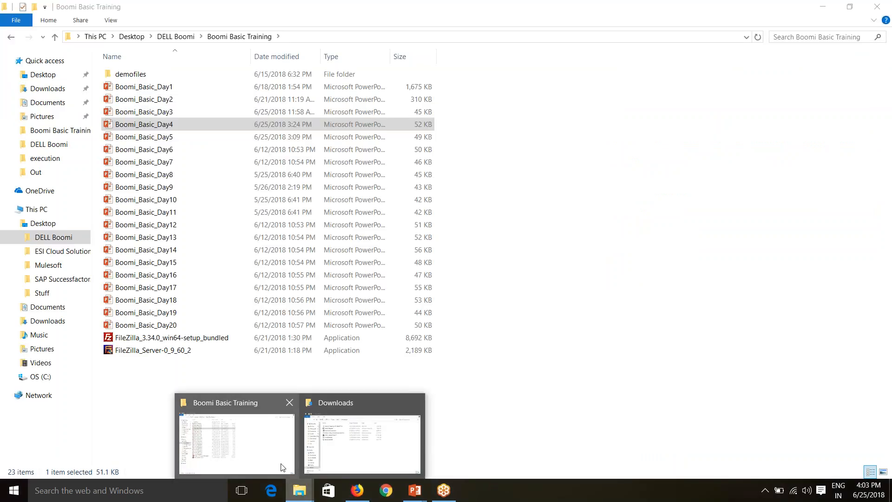
click(363, 444)
click(121, 242)
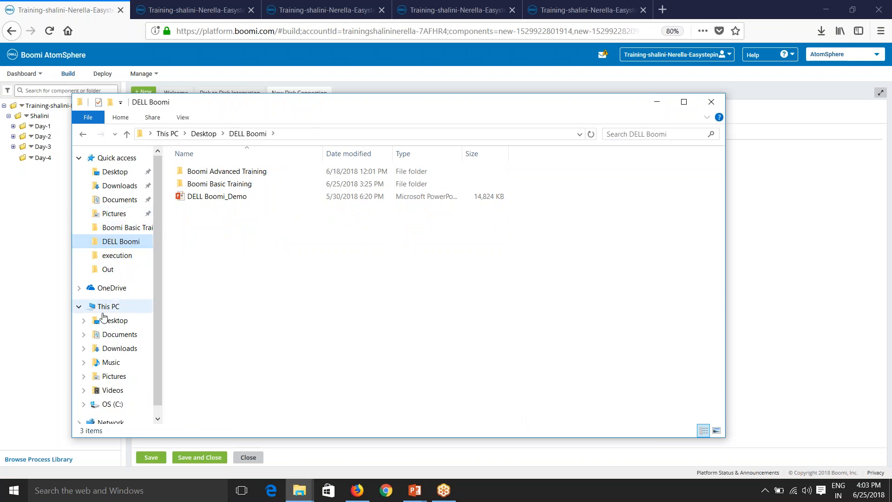
click(111, 404)
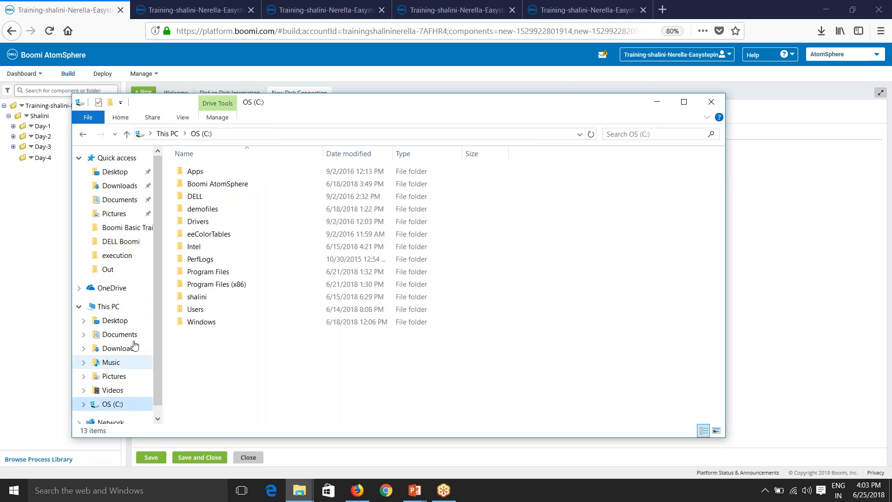
double_click(200, 209)
click(191, 171)
double_click(191, 172)
click(285, 135)
key(ctrl+c)
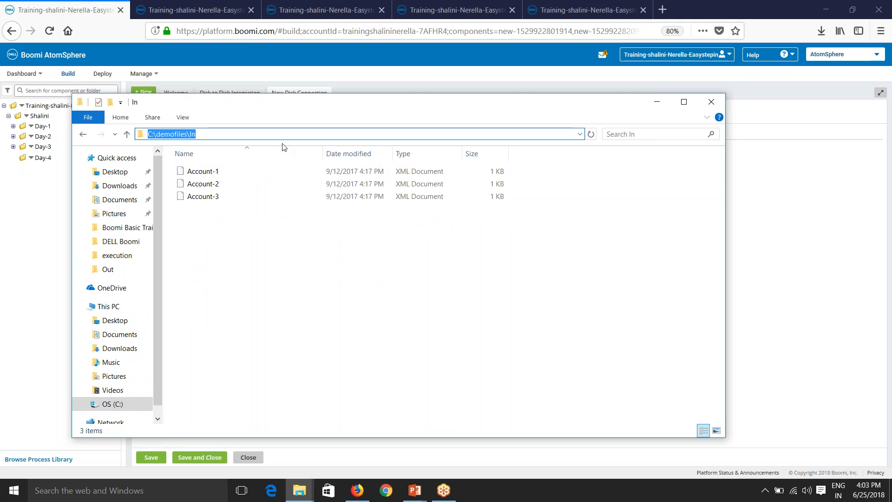
Step: Back in Boomi, set the connection's directory to C:\demofiles\In, name it In Disk Connection, and save and close it
key(alt+Tab)
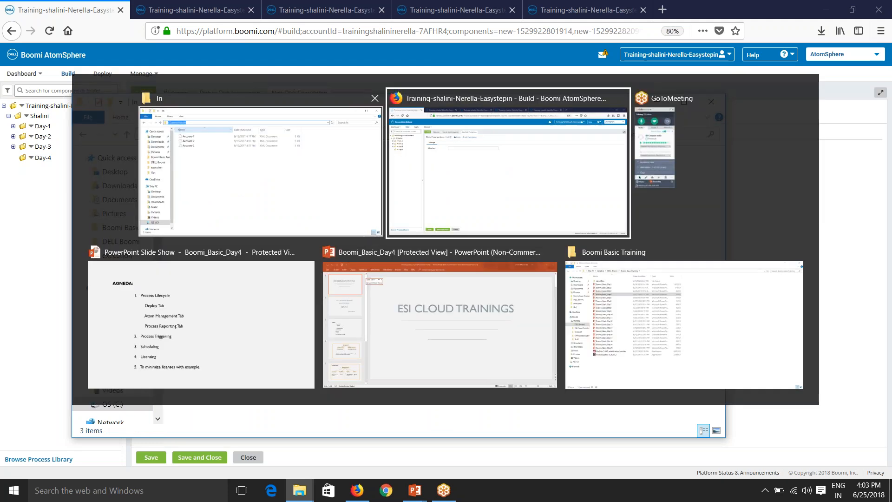
click(279, 153)
key(ctrl+v)
click(141, 114)
text(In)
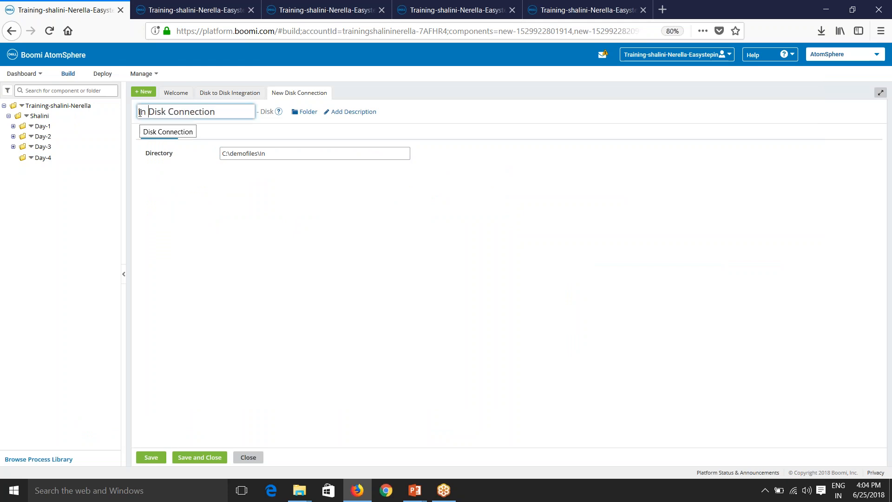
click(222, 254)
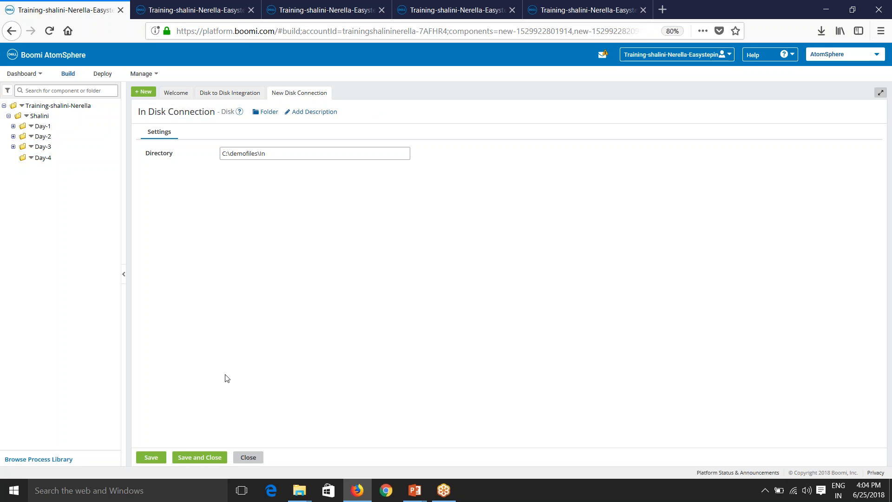
click(205, 458)
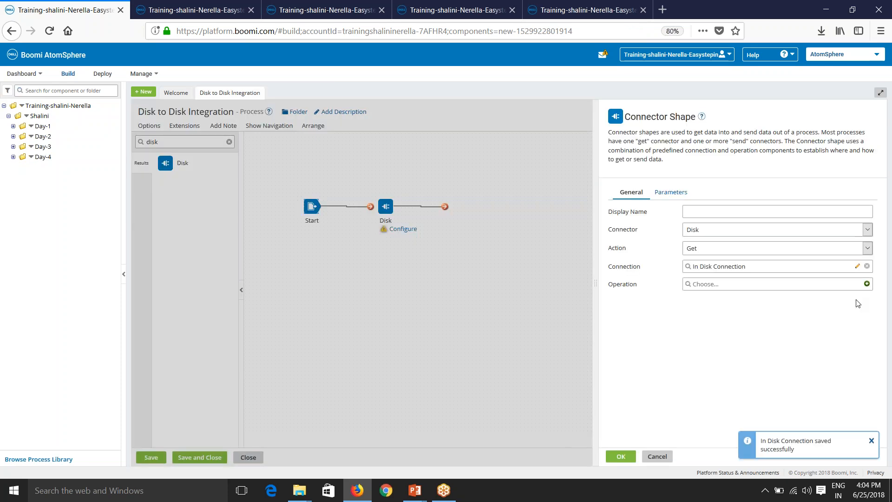
Step: Create a Get operation named Disk Connector Operation with default options for the Disk shape, and link Start to that shape
click(867, 285)
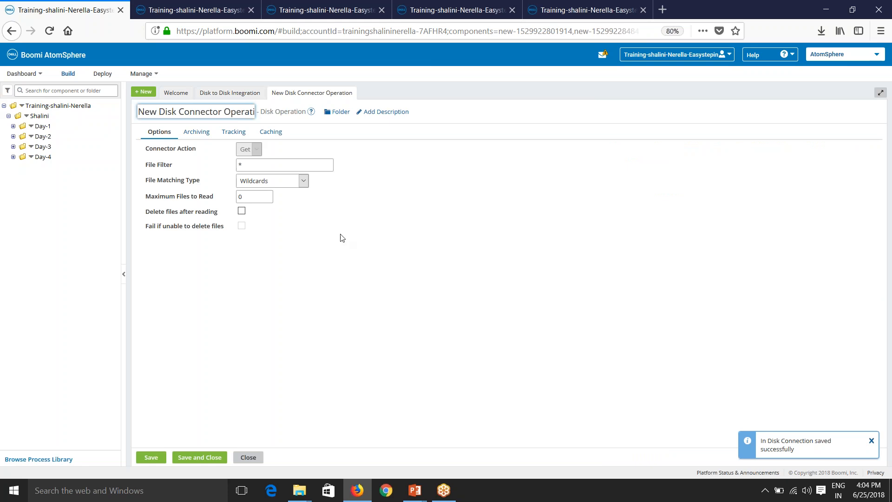
drag(162, 114, 137, 112)
key(BackSpace)
click(200, 458)
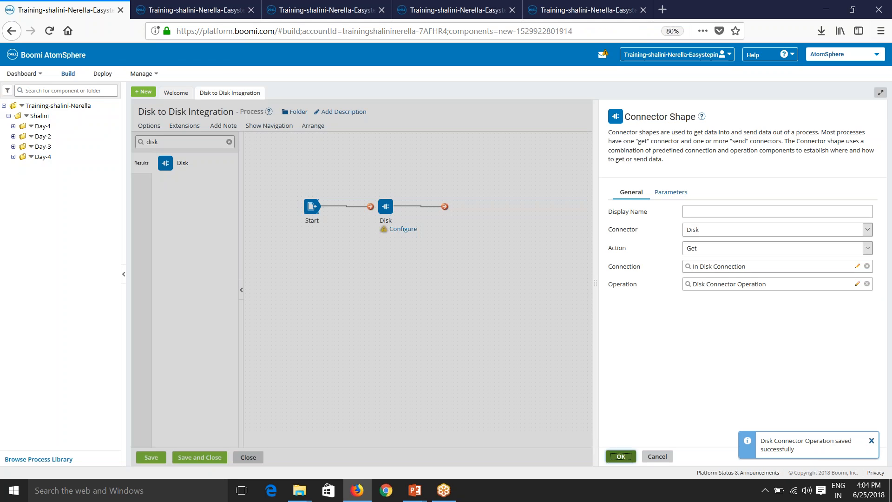
click(621, 456)
drag(372, 206, 375, 206)
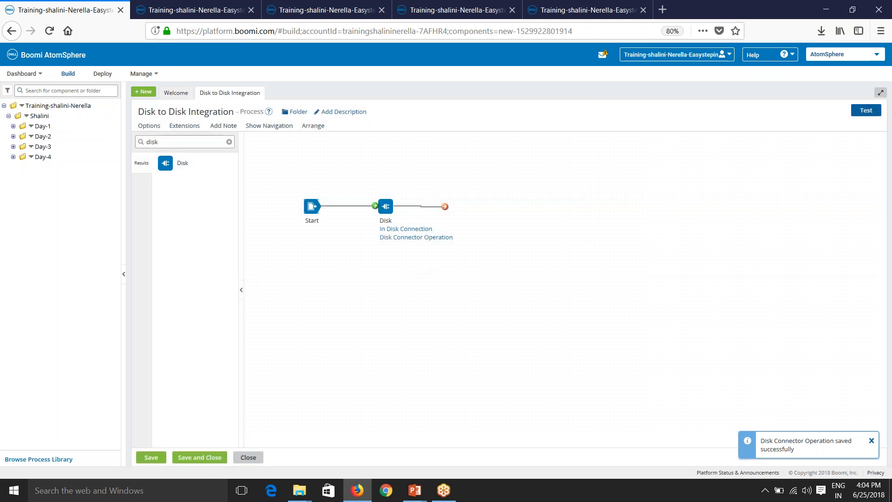
Step: Add a second Disk connector shape beyond the first one and set its action to Send
drag(166, 162, 518, 213)
click(834, 251)
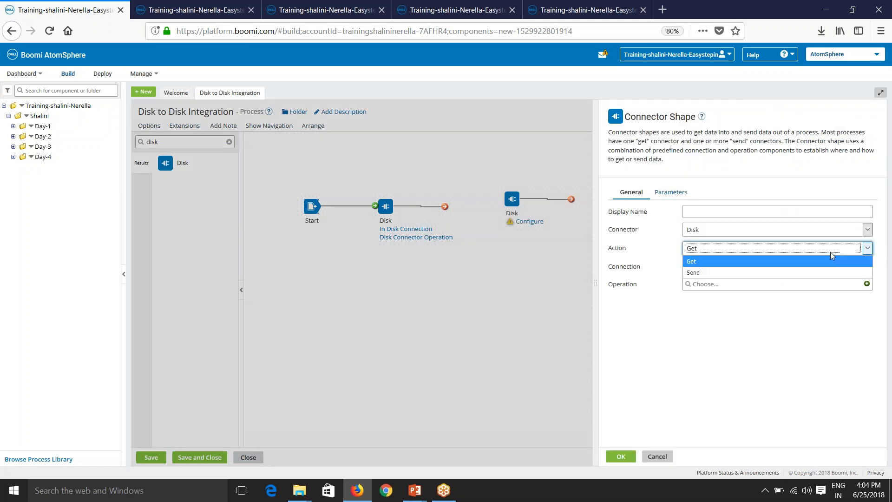
click(820, 274)
Step: Create a new connection for the Send Disk shape and name it Out Disk Connection
click(867, 266)
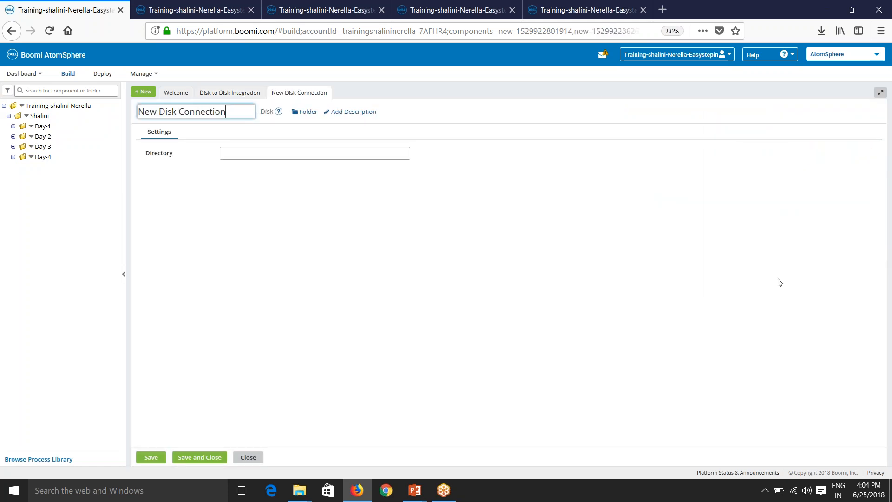
double_click(159, 114)
text(Out)
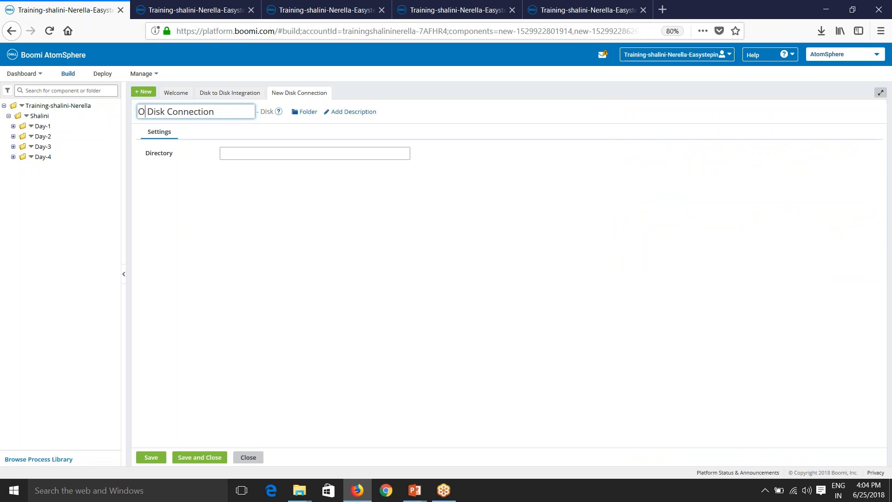
Step: Copy the path of the C:\demofiles\Out folder from File Explorer
click(268, 155)
key(alt+Tab)
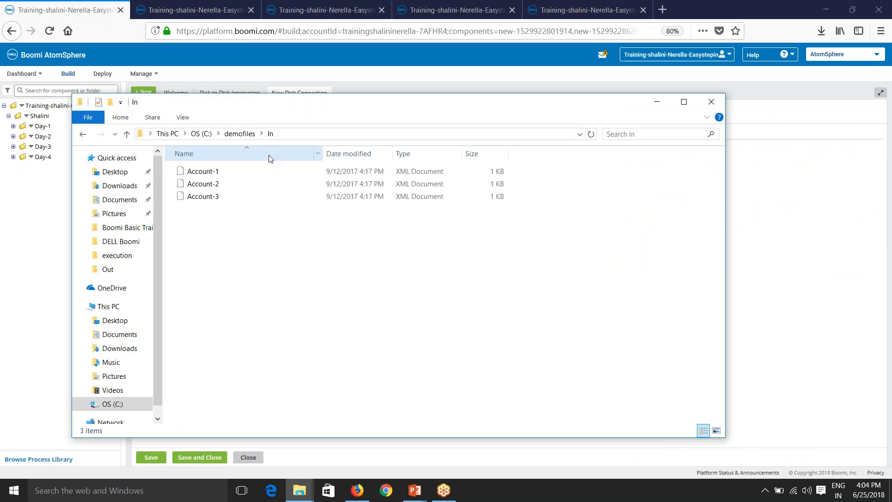
click(243, 134)
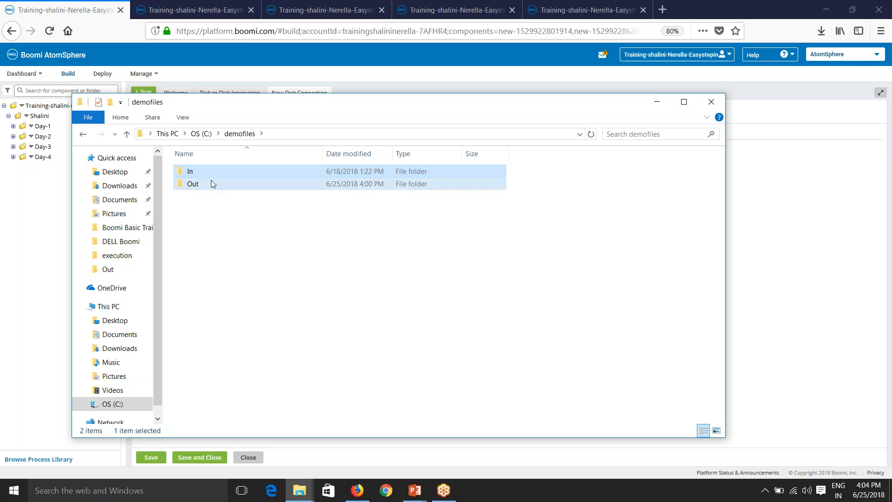
double_click(209, 184)
click(292, 133)
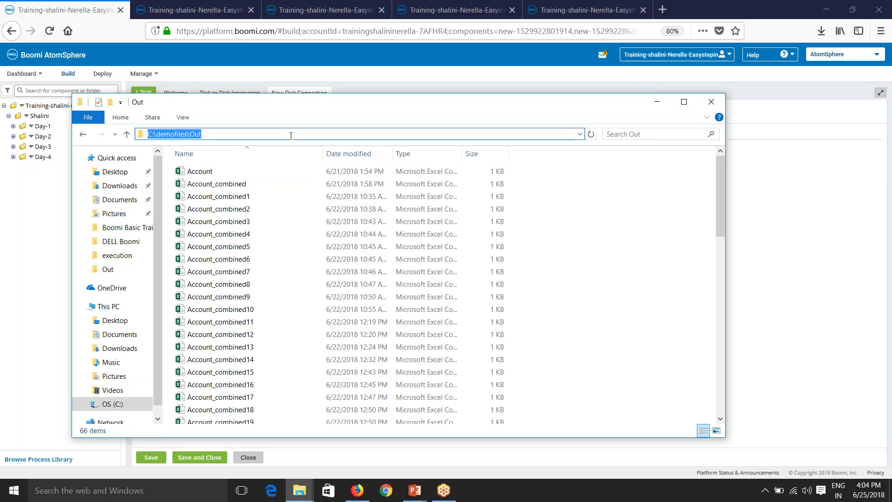
key(ctrl+c)
Step: Back in Boomi, set the connection's directory to C:\demofiles\Out, and save and close the connection
key(alt+Tab)
key(ctrl+v)
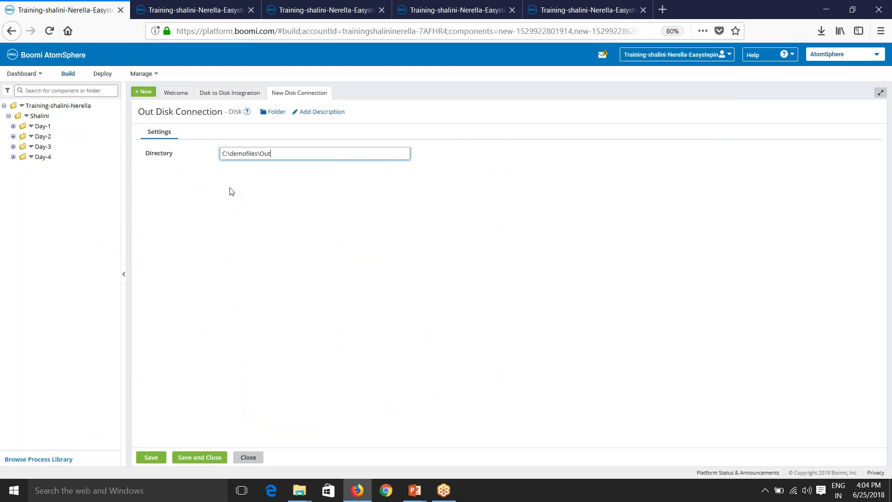
key(alt)
click(246, 384)
click(203, 463)
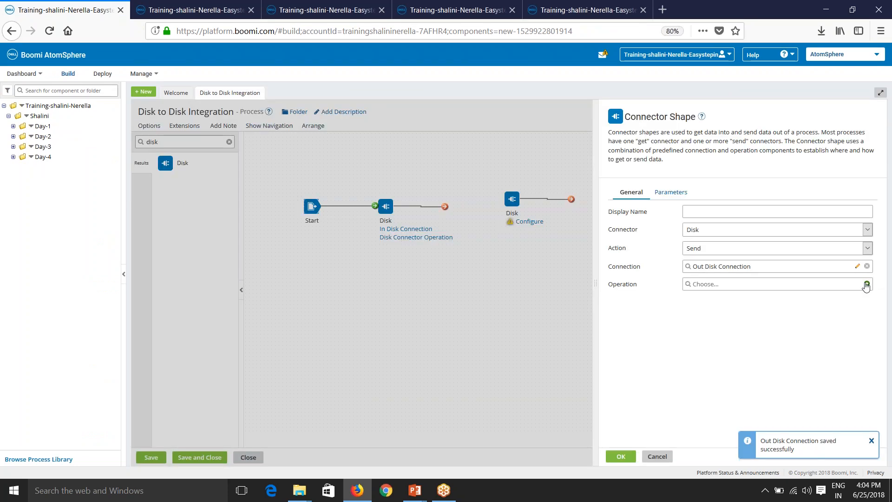
Step: Create a Send operation named Disk Connector Operation_Send with default options, and apply the second Disk shape's configuration
click(867, 284)
drag(161, 113, 139, 113)
key(BackSpace)
click(250, 114)
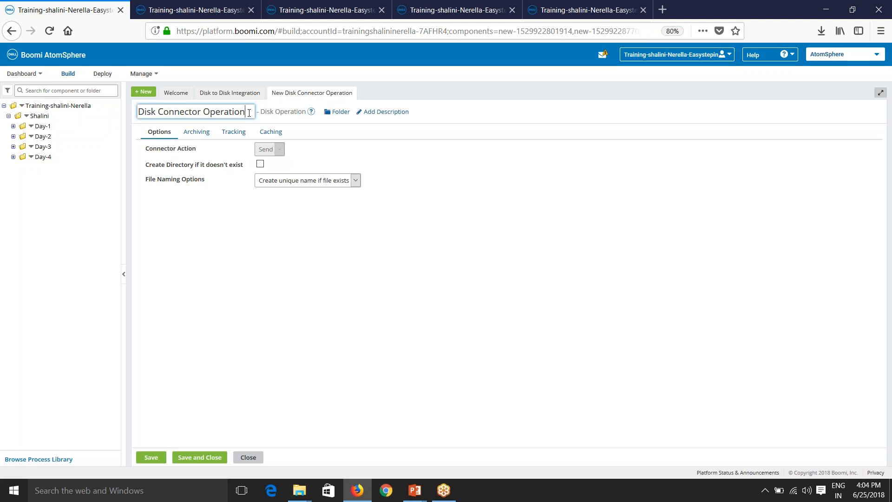
text(_Send)
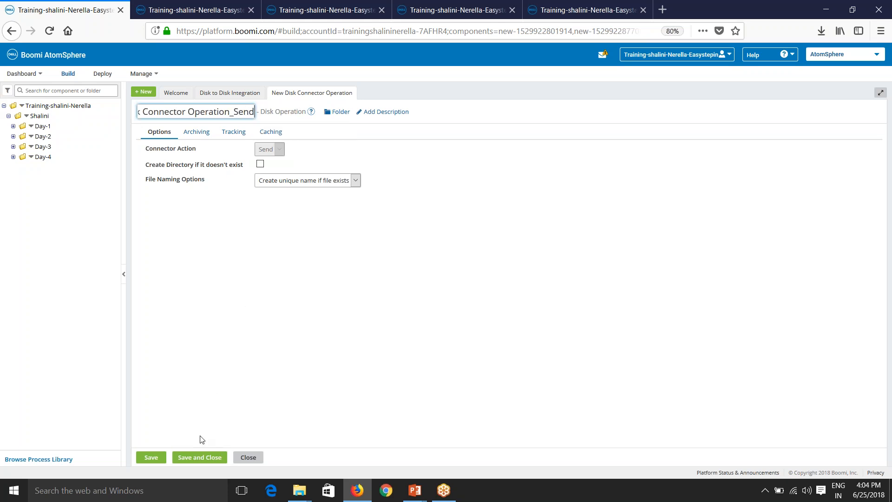
click(199, 457)
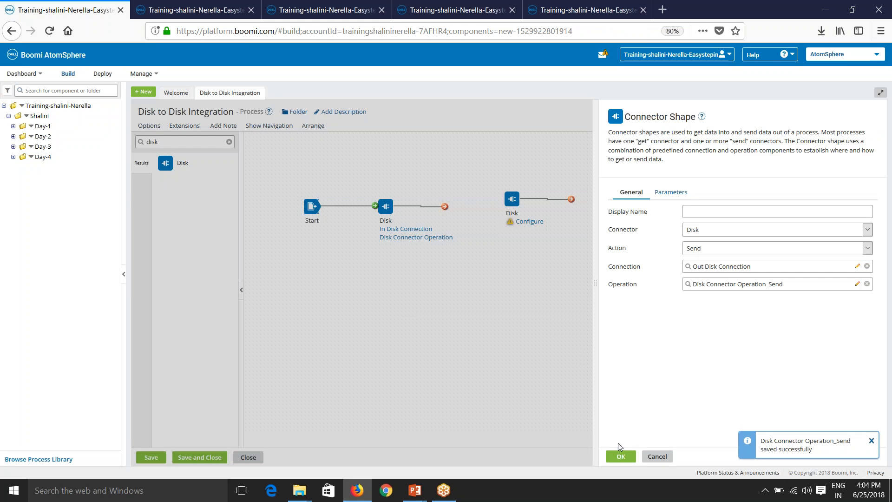
click(621, 456)
Step: Link the first Disk shape to the second, finish the flow with a default Stop shape, and save the process
drag(445, 206, 512, 200)
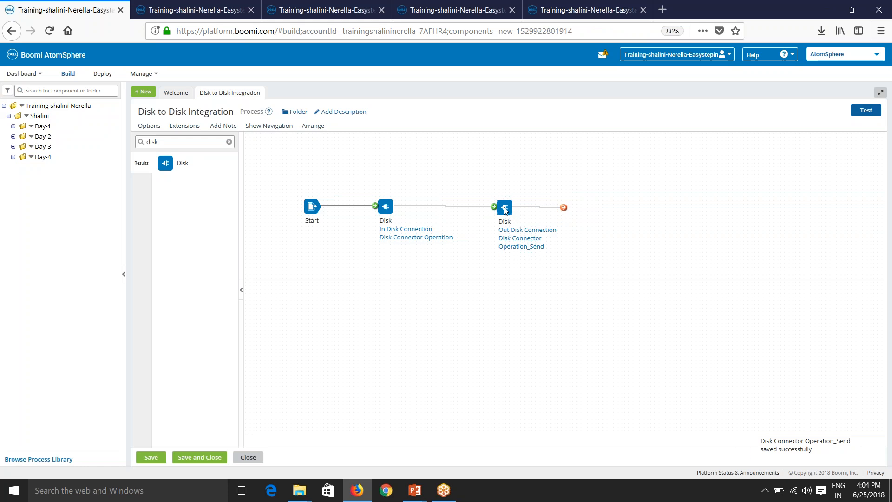
drag(159, 143, 601, 206)
text(stop)
click(648, 456)
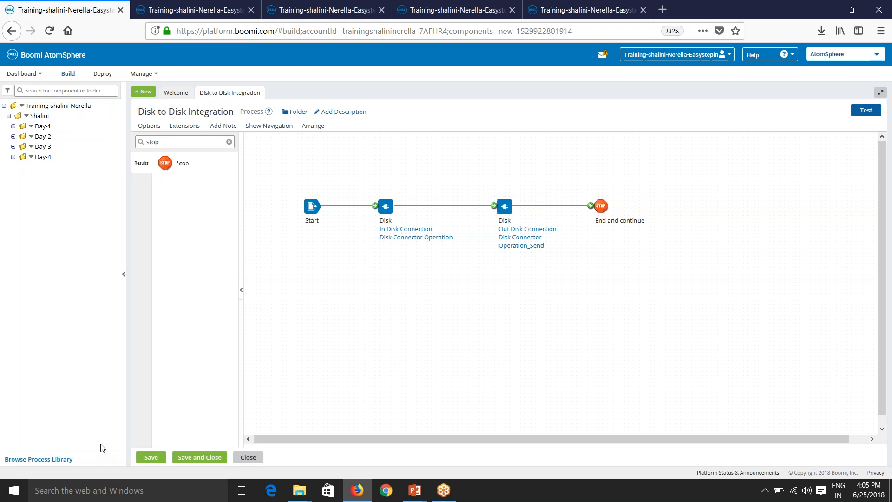
click(151, 458)
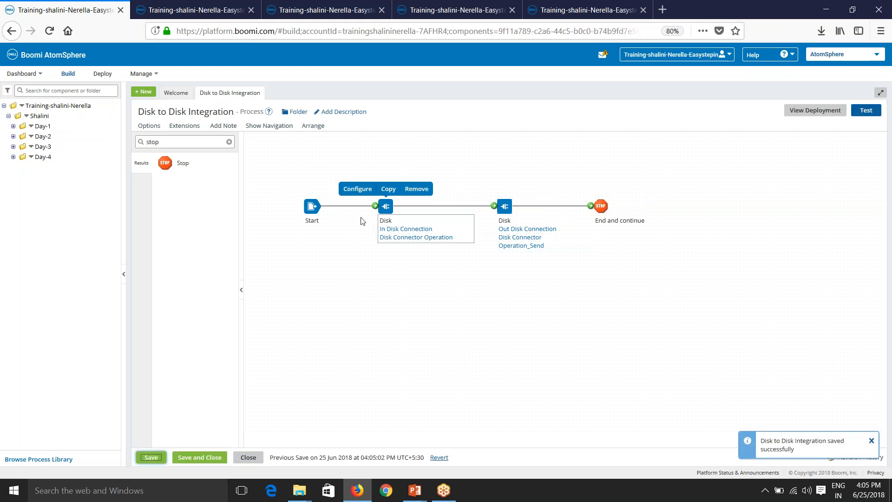
Step: In Atom Management, add an environment named with the account owner's first name followed by "-Test", and classify it as Test
click(588, 14)
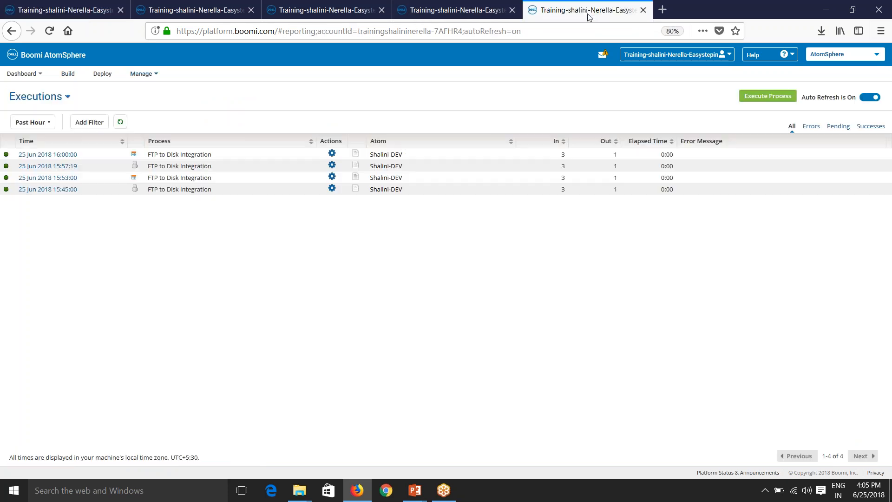
click(455, 13)
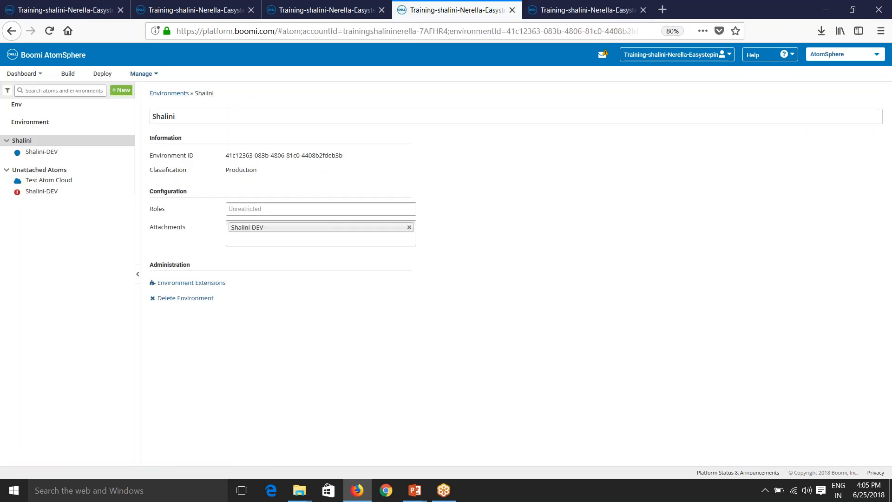
click(121, 90)
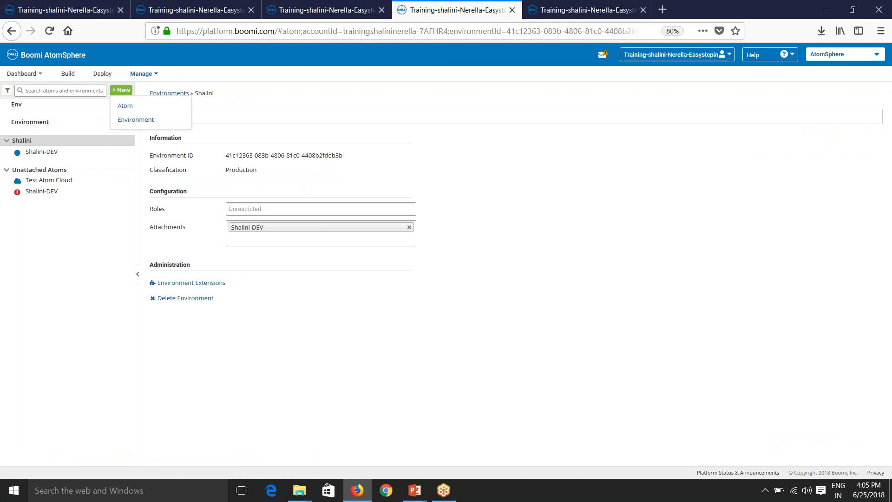
click(136, 120)
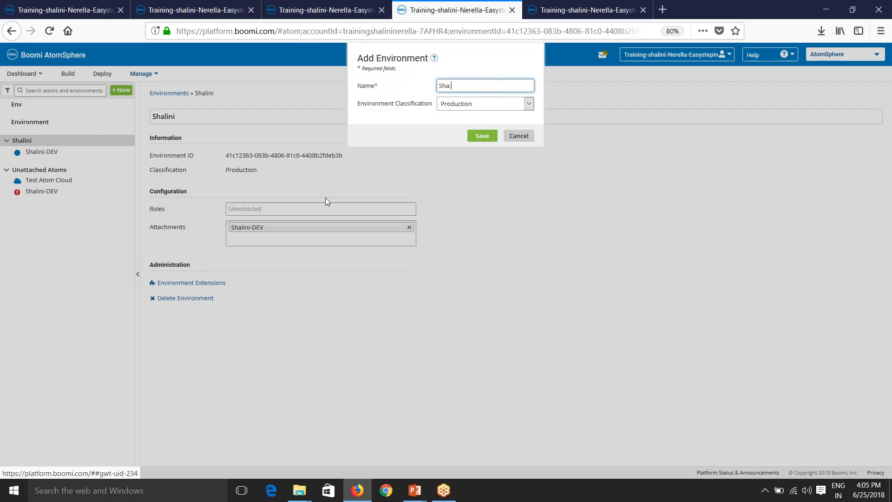
text(Shali)
click(458, 108)
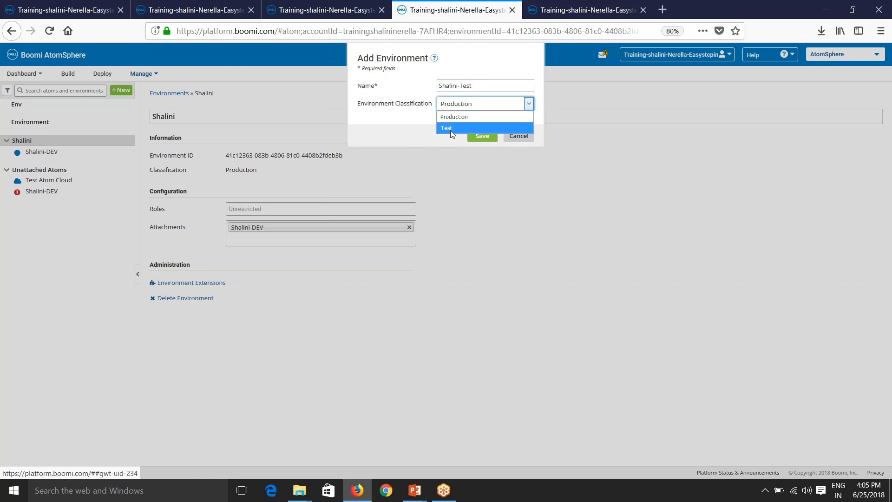
click(450, 128)
click(477, 134)
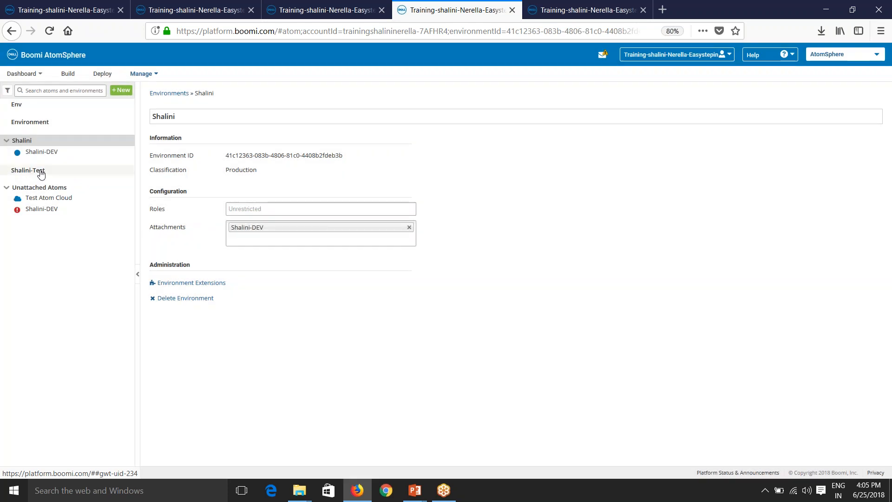
Step: Attach Test Atom Cloud to the new Test environment and expand that environment in the atom list
click(41, 172)
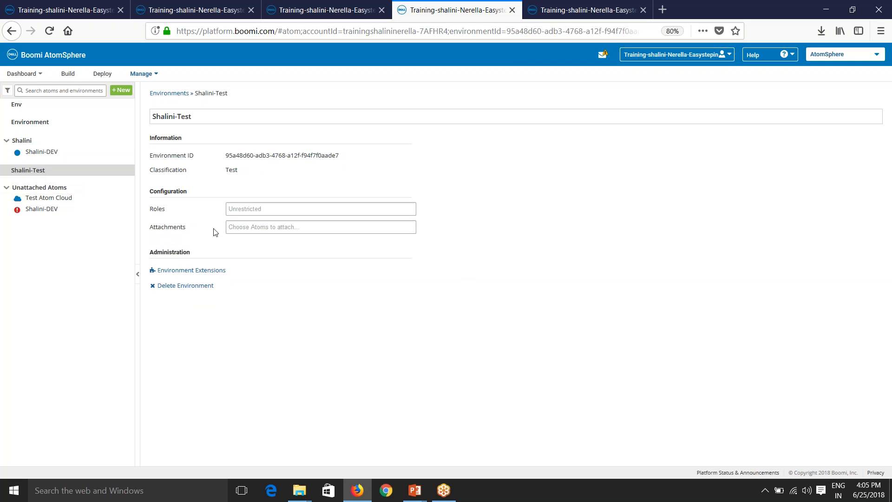
click(237, 228)
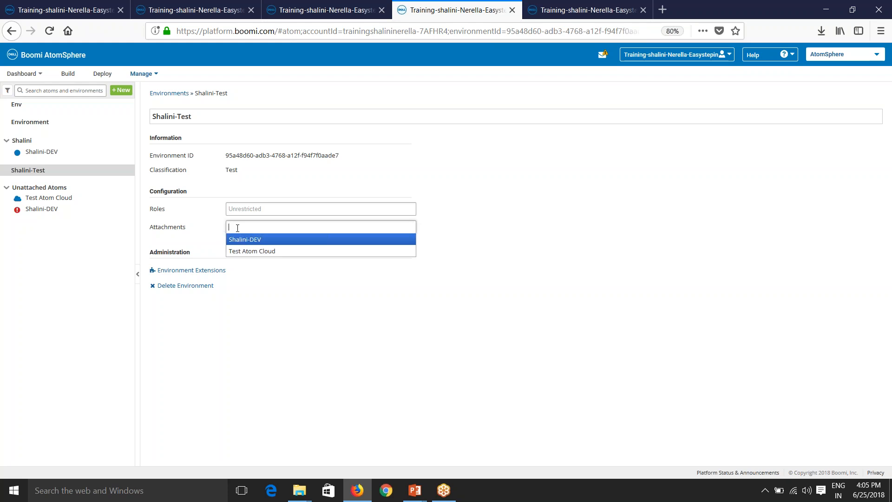
click(248, 252)
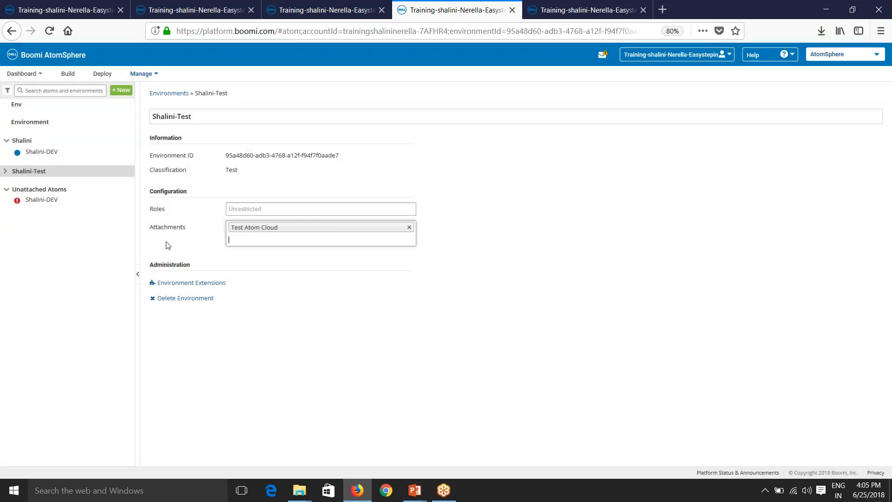
click(4, 171)
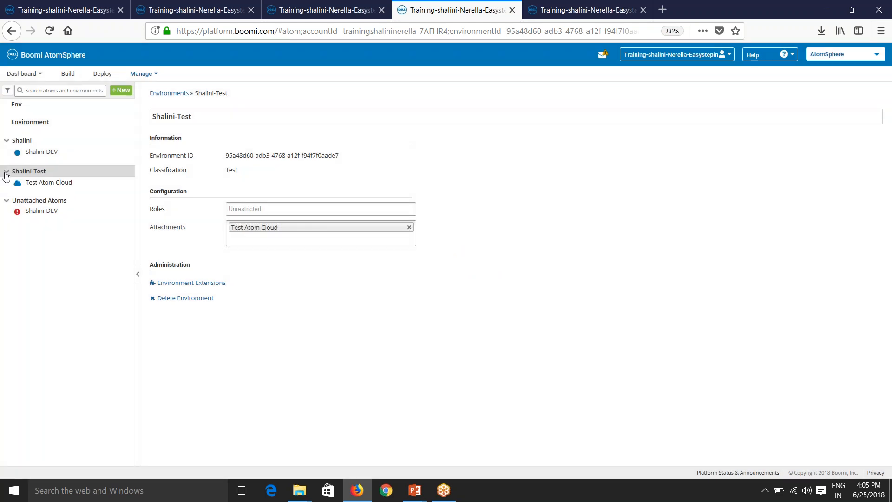
Step: Detach the online DEV atom from the Production environment and confirm its removal
click(47, 153)
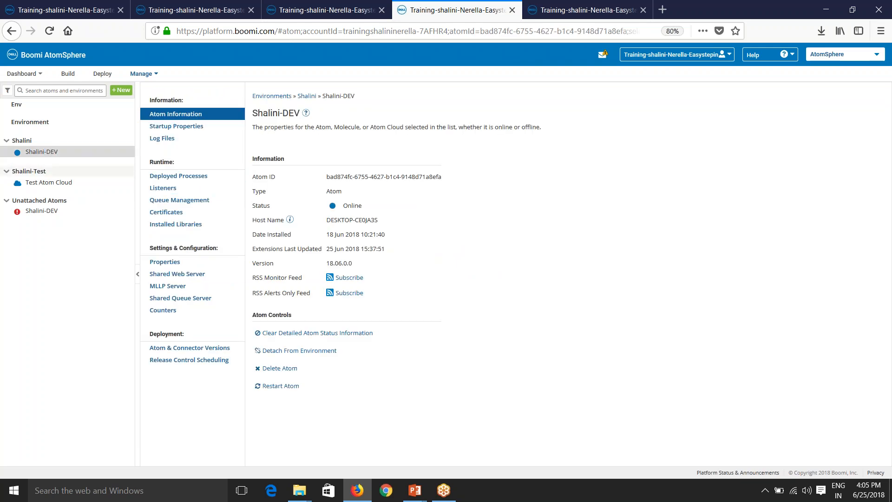
click(22, 141)
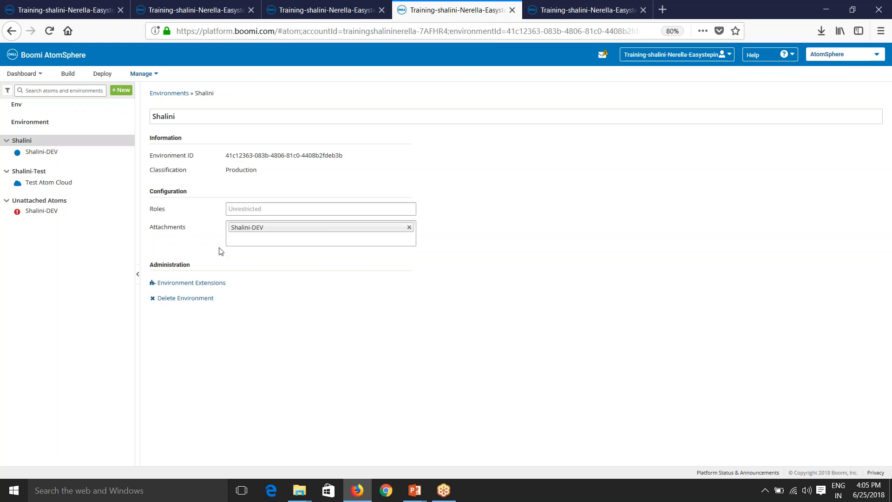
click(409, 227)
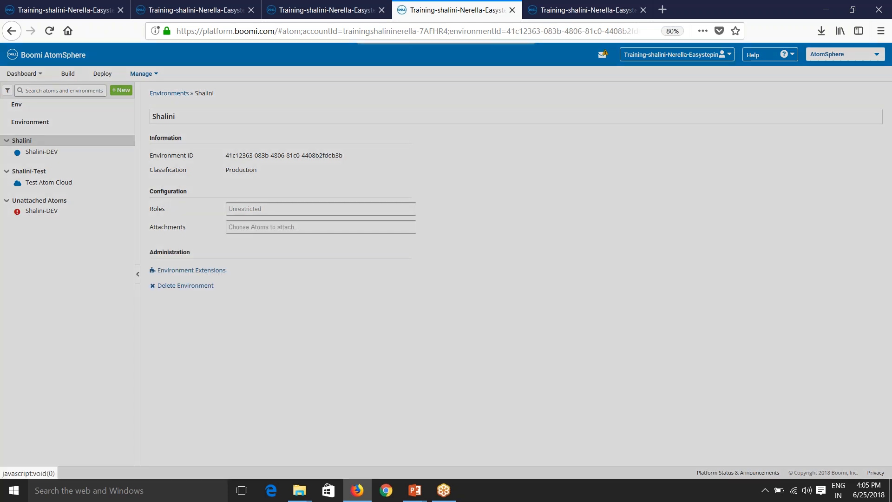
click(468, 102)
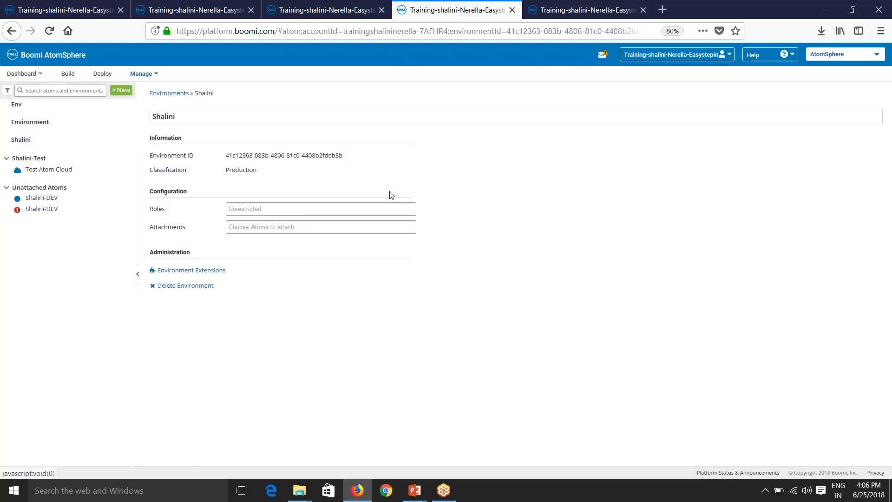
Step: Attach the online DEV atom to the new Test environment
click(56, 159)
click(254, 239)
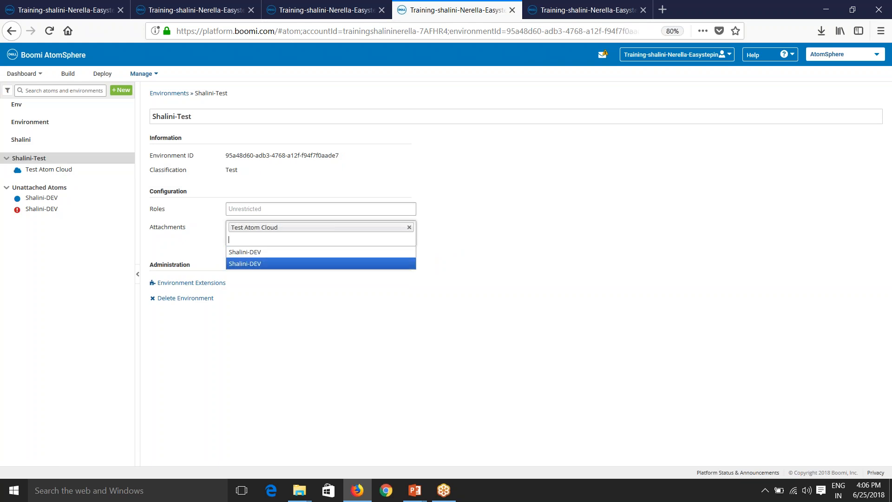
click(254, 261)
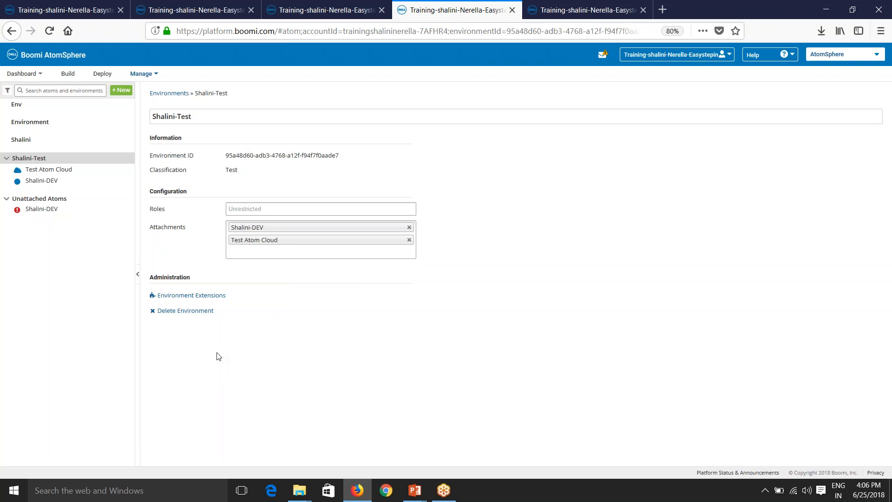
Step: Check the licensing page's Test connector classes and the list of processes deployed to the online DEV atom
click(321, 21)
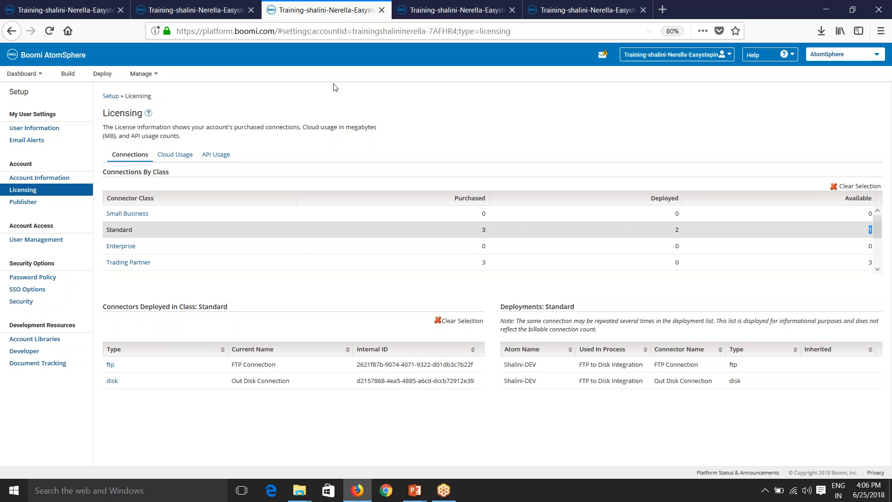
scroll(328, 223, down, 3)
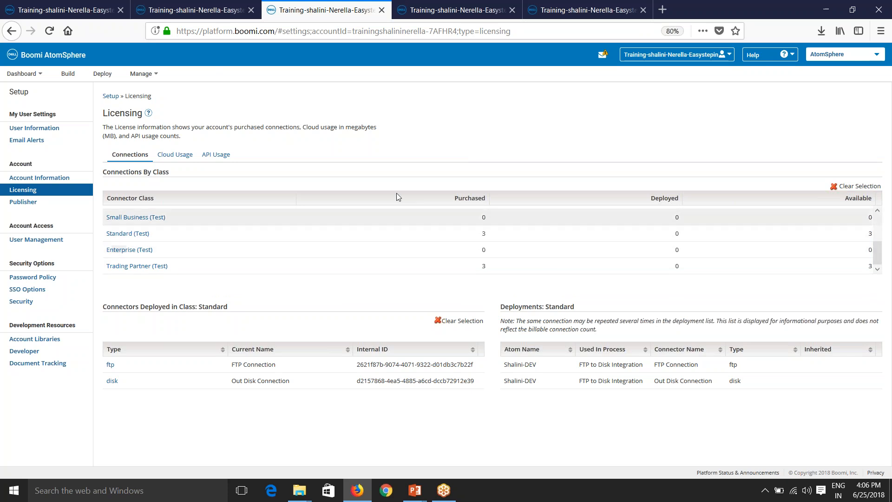
click(427, 17)
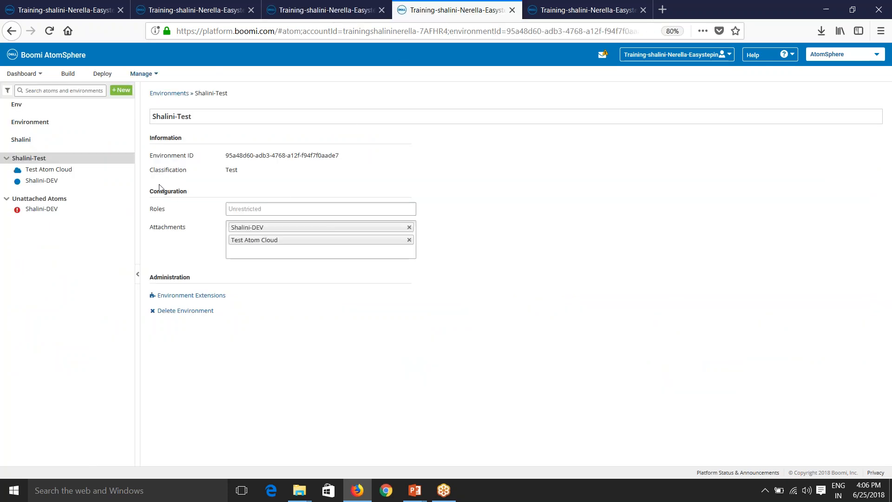
double_click(84, 179)
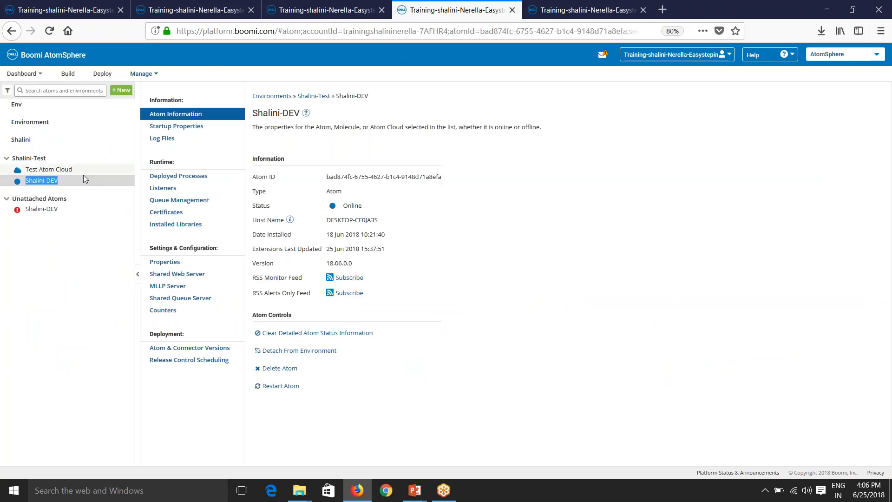
click(190, 181)
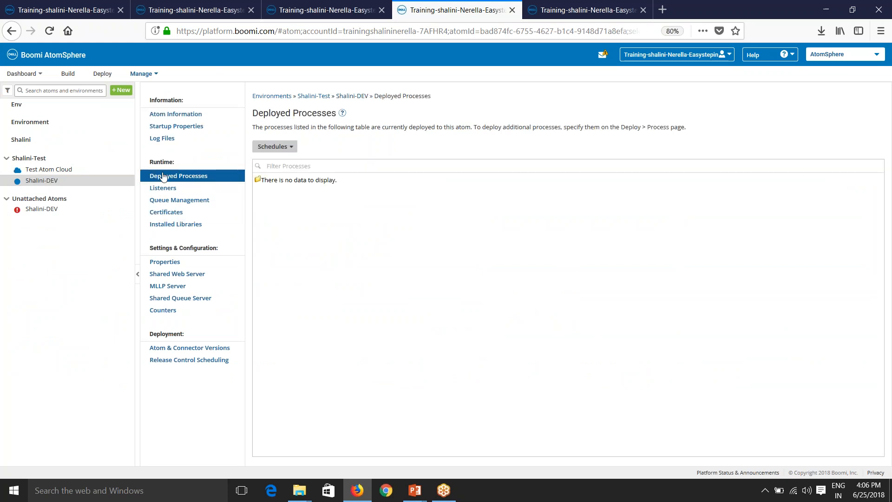
click(307, 14)
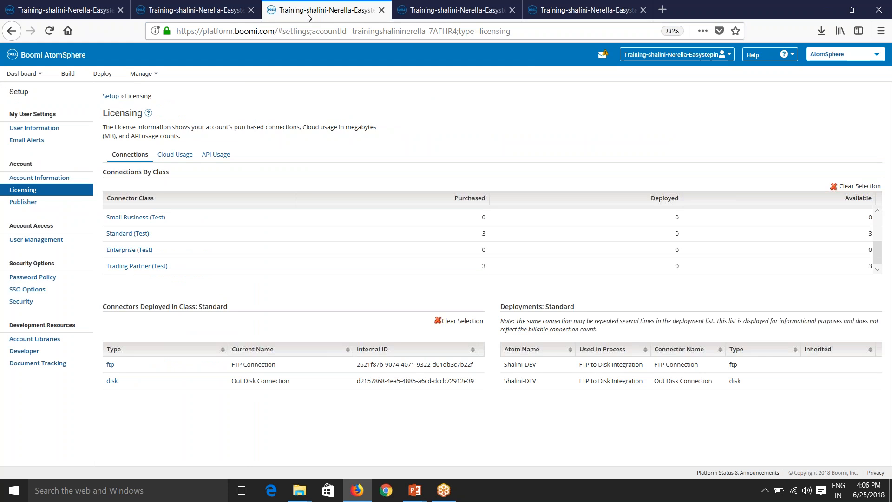
Step: Reload the process deployment page and attach the Day-4 Disk to Disk Integration process to the new Test environment
click(219, 14)
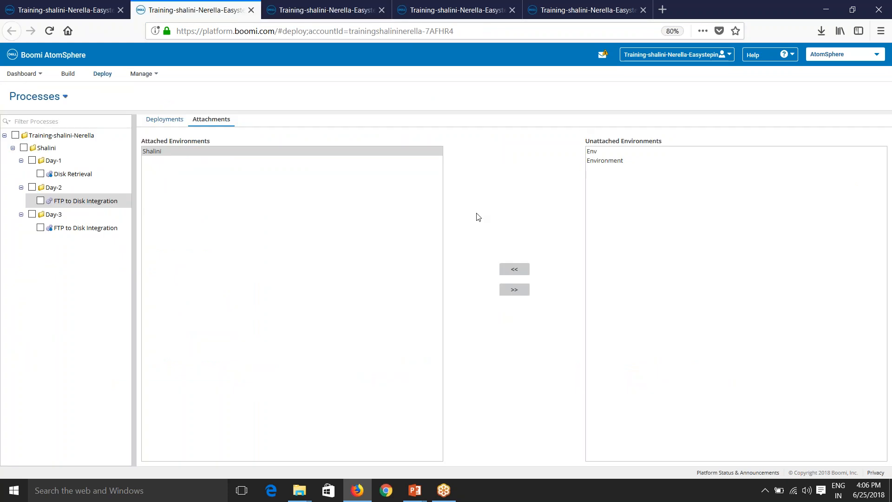
click(50, 30)
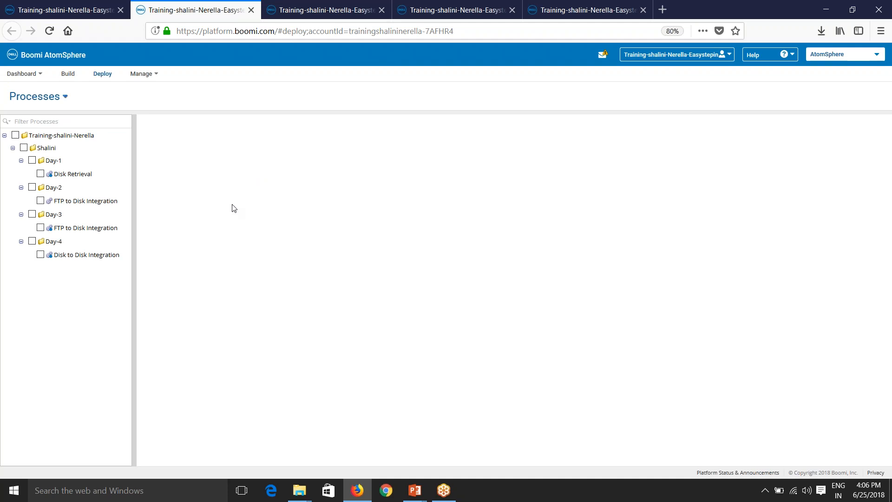
click(105, 256)
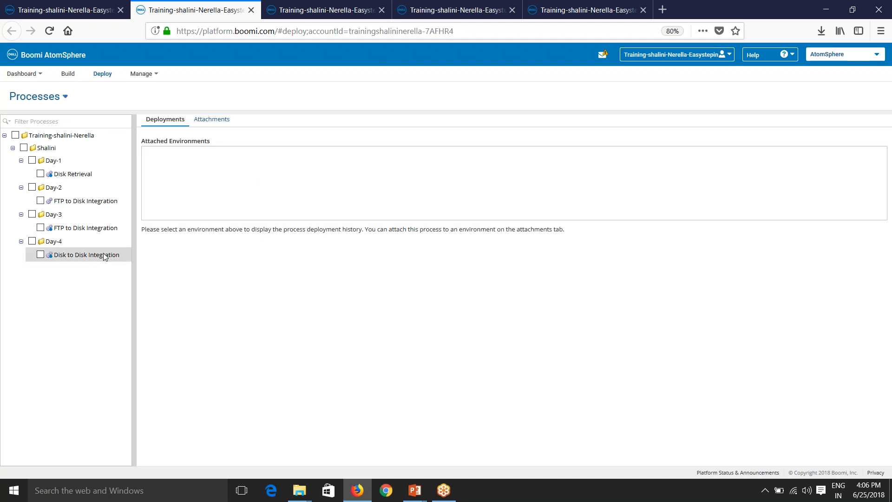
click(212, 122)
click(599, 180)
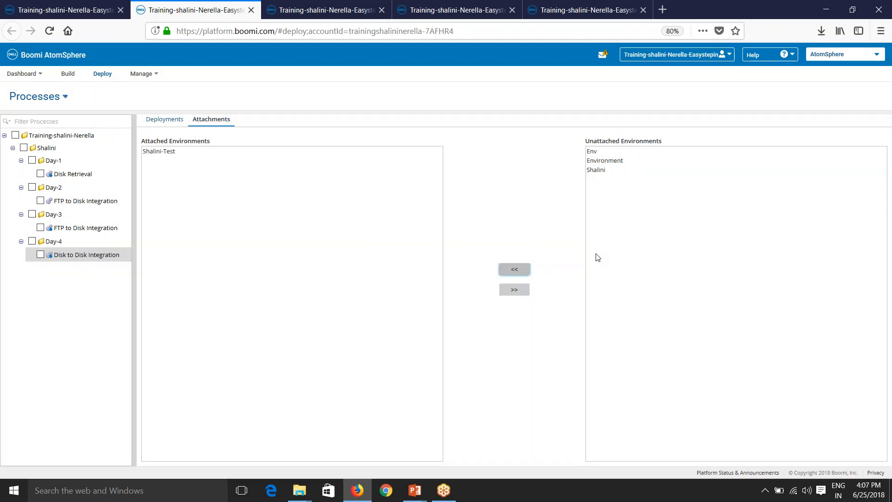
Step: Try to deploy the latest revision of Disk to Disk Integration to the Test environment and read the resulting message
click(165, 122)
click(790, 236)
click(470, 332)
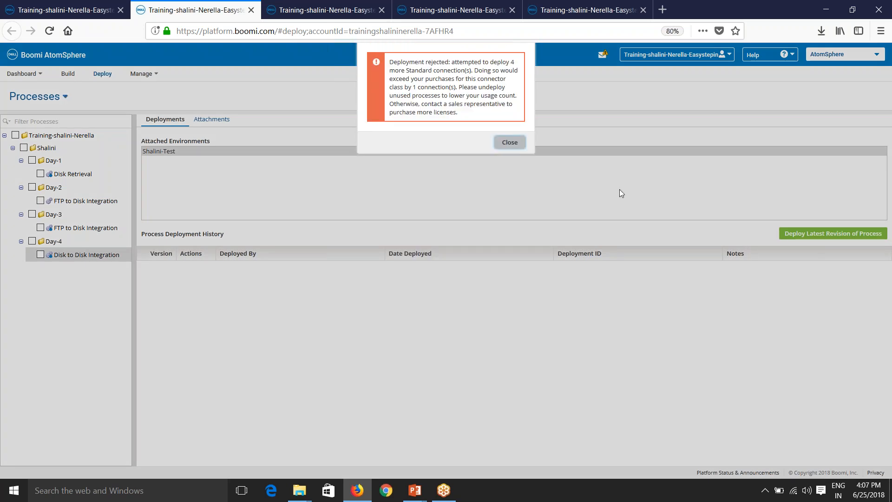
drag(479, 62, 511, 68)
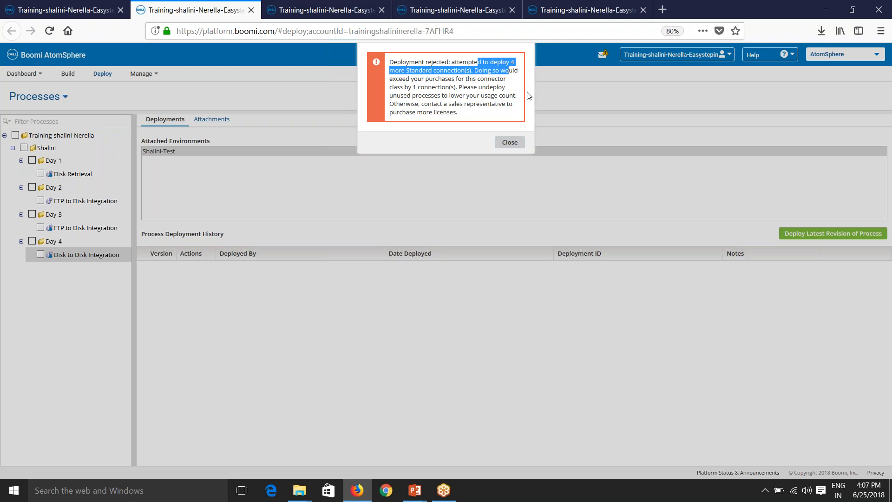
click(509, 70)
mouse_move(452, 62)
mouse_down()
mouse_move(497, 71)
mouse_move(464, 79)
mouse_move(465, 71)
mouse_up()
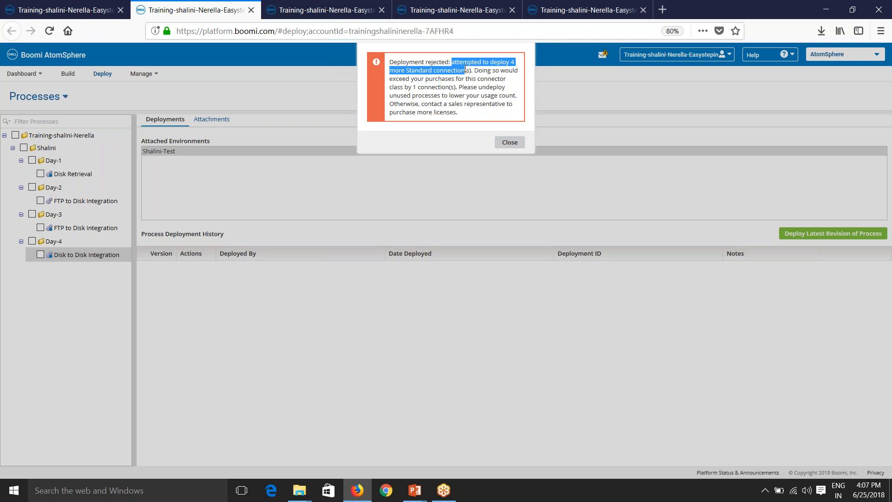
Step: Detach Test Atom Cloud from the Test environment and confirm its removal
click(441, 12)
click(43, 170)
click(48, 159)
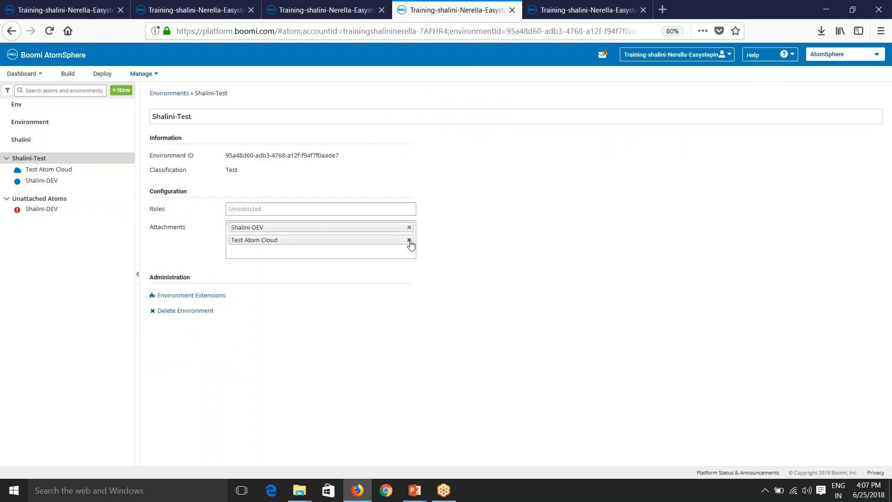
click(409, 240)
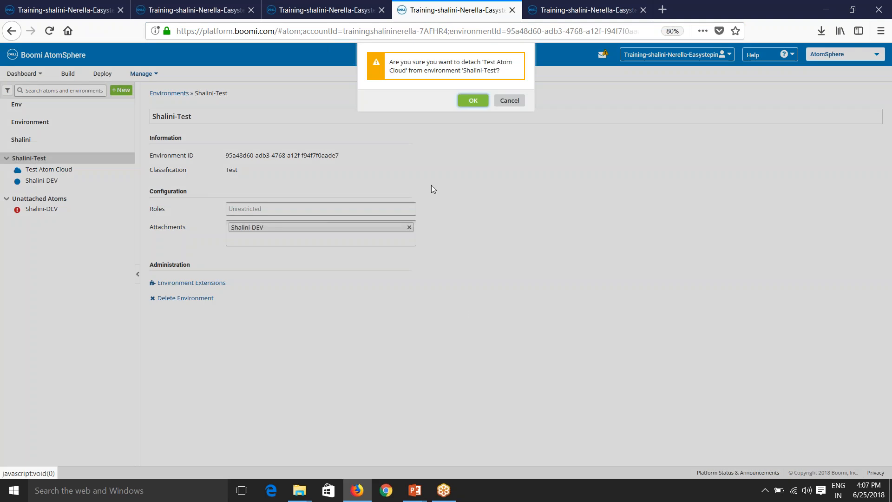
click(469, 100)
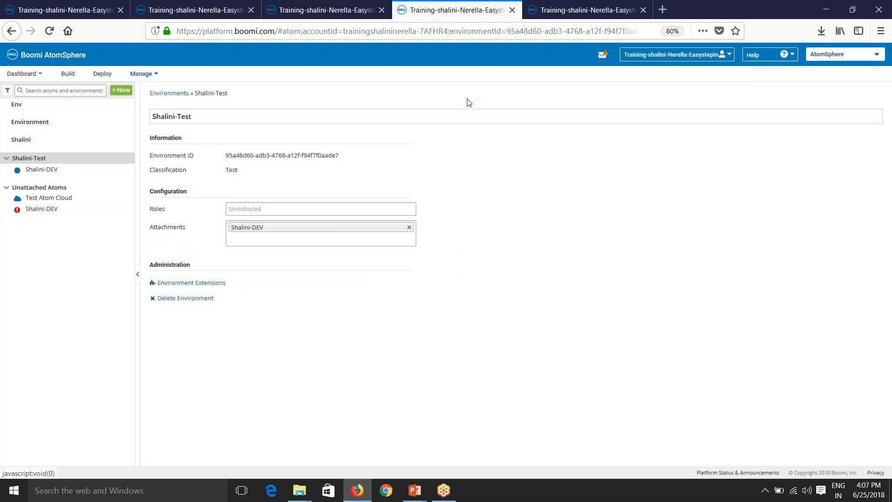
Step: Dismiss the deployment message and deploy the latest revision of Disk to Disk Integration to the Test environment
click(222, 8)
click(510, 142)
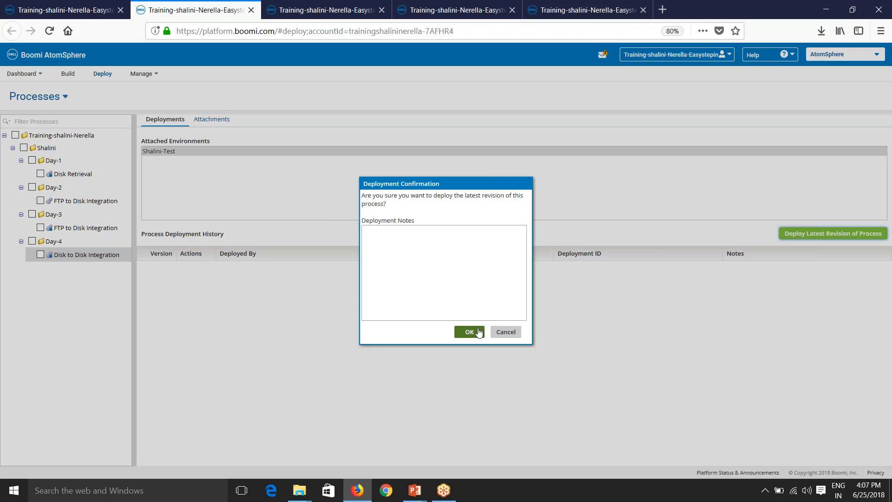
click(478, 332)
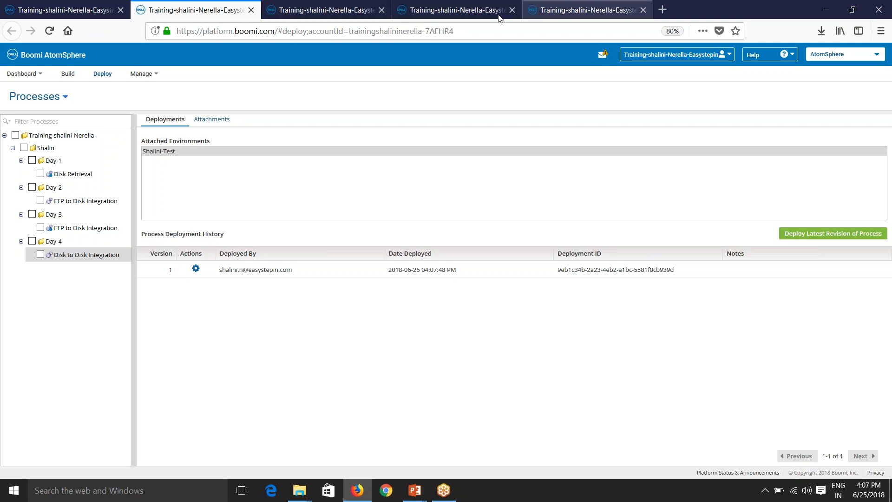
Step: Review the Test environment's attachments and the refreshed licensing page, examining the deployed connections for the Standard (Test) class
click(471, 14)
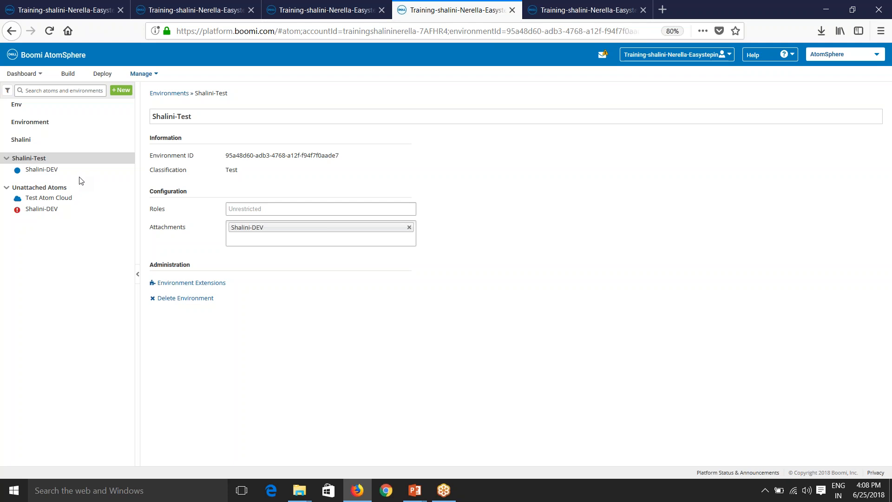
click(300, 8)
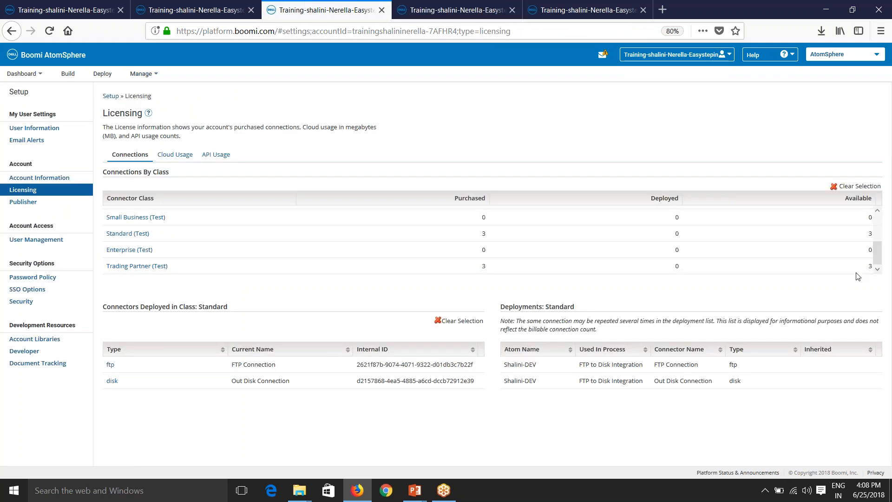
click(468, 5)
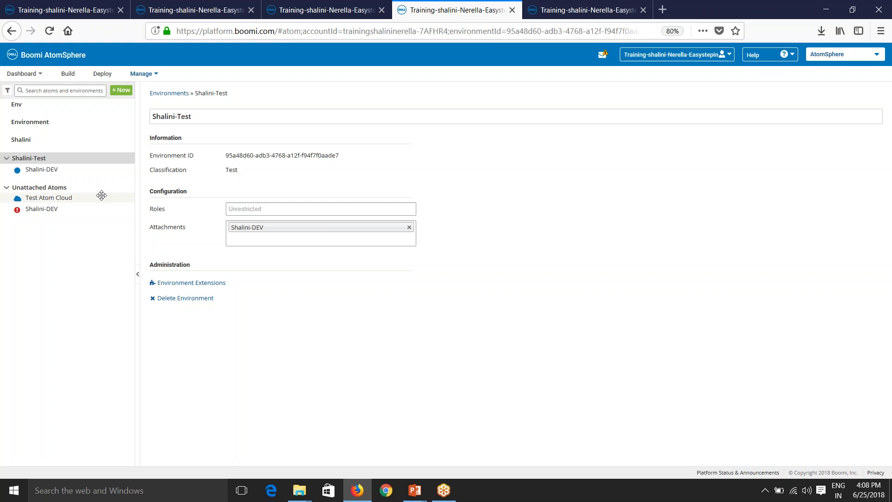
click(191, 10)
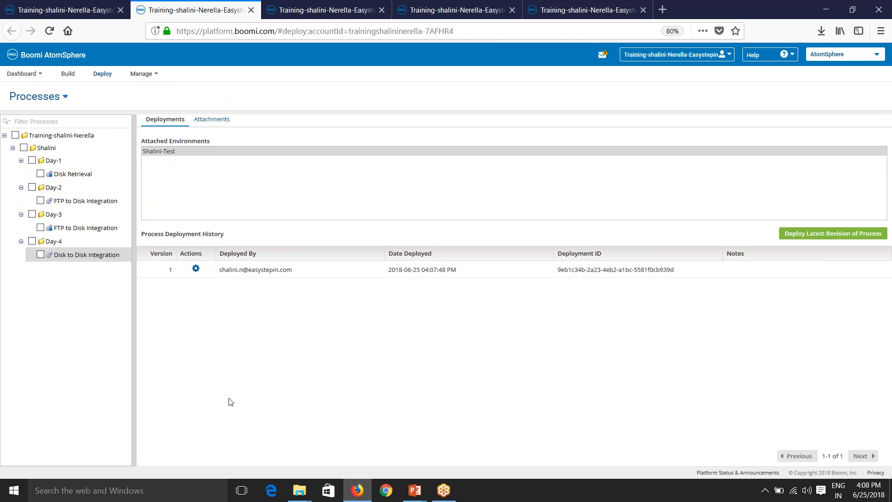
click(323, 13)
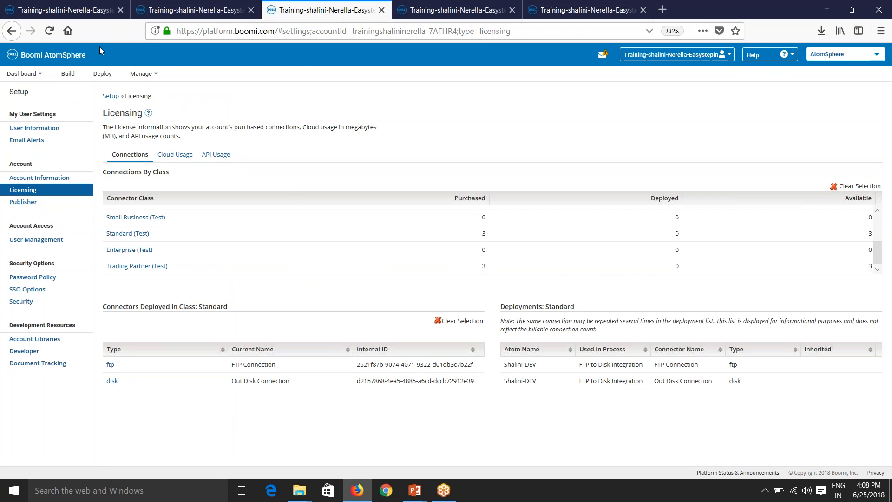
click(49, 31)
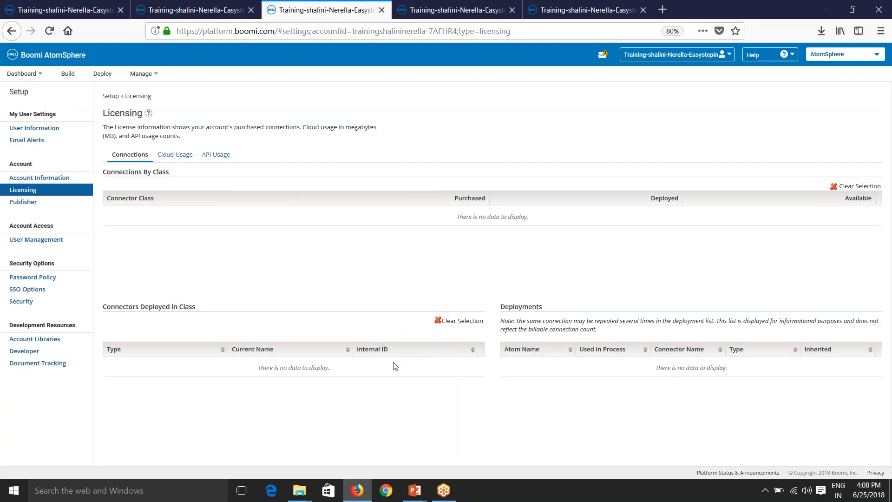
scroll(450, 240, down, 1)
scroll(449, 240, down, 3)
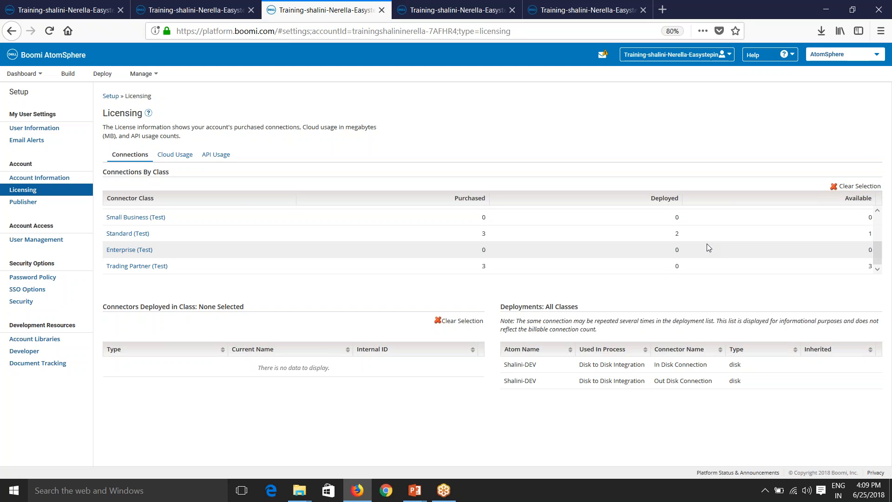
double_click(678, 234)
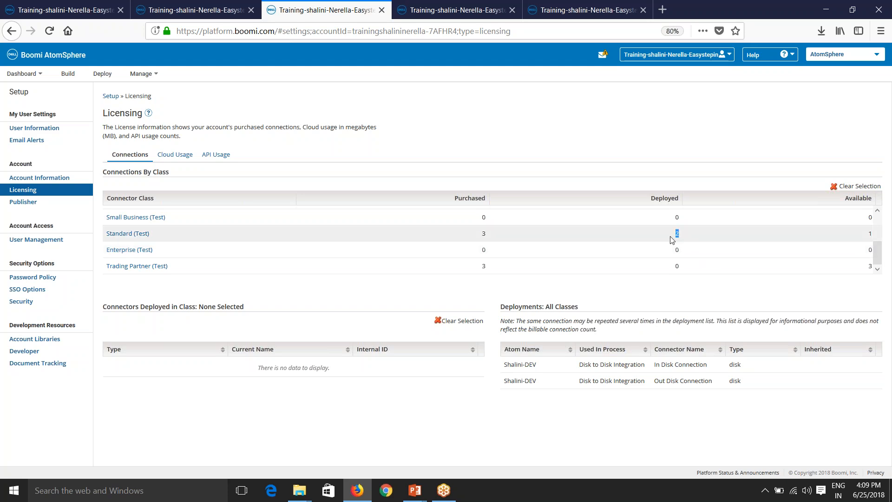
Step: Rename the In Disk Connection of Disk to Disk Integration as Disk Connection, clear its directory, and save and close it
click(79, 17)
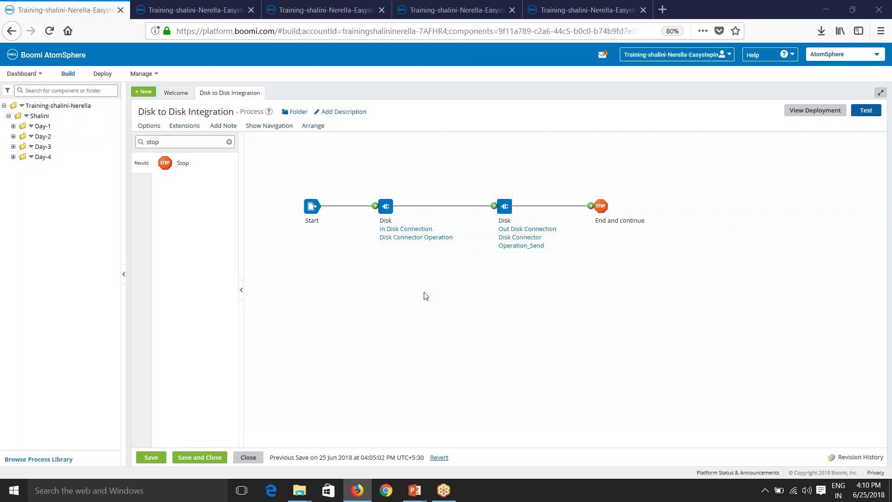
click(407, 230)
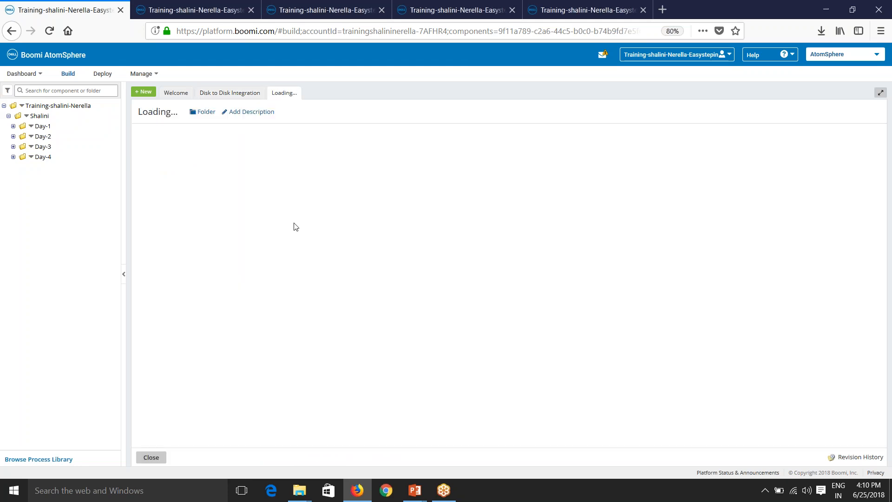
click(199, 112)
drag(150, 114, 140, 113)
key(BackSpace)
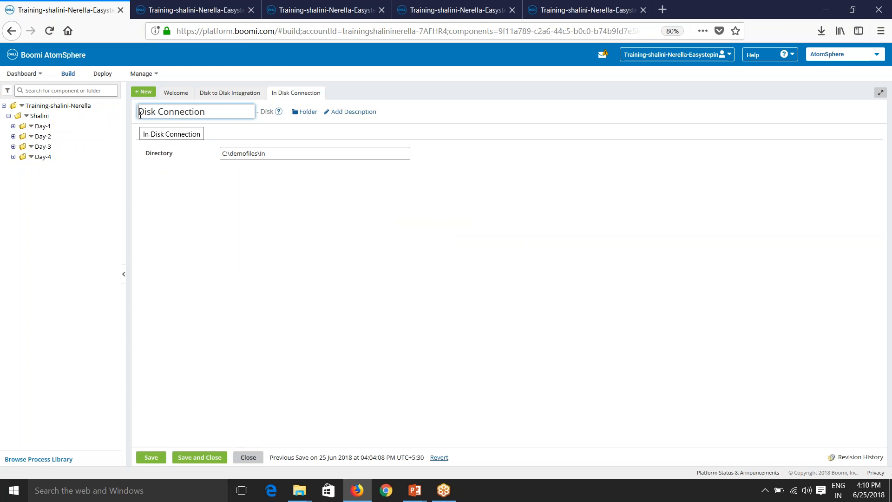
click(292, 239)
click(272, 153)
key(ctrl+a)
key(BackSpace)
click(255, 308)
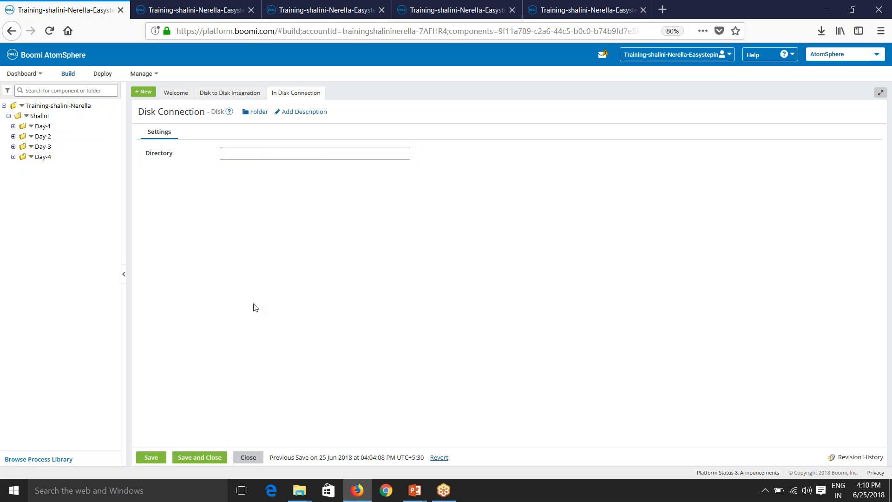
click(195, 459)
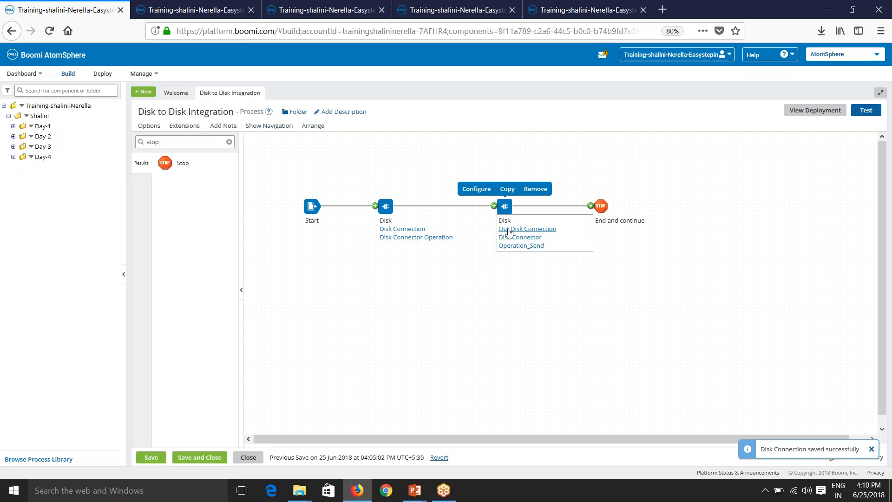
Step: Check the Out Disk Connection settings, then assign the shared Disk Connection from Day-4 to the second Disk shape
click(510, 229)
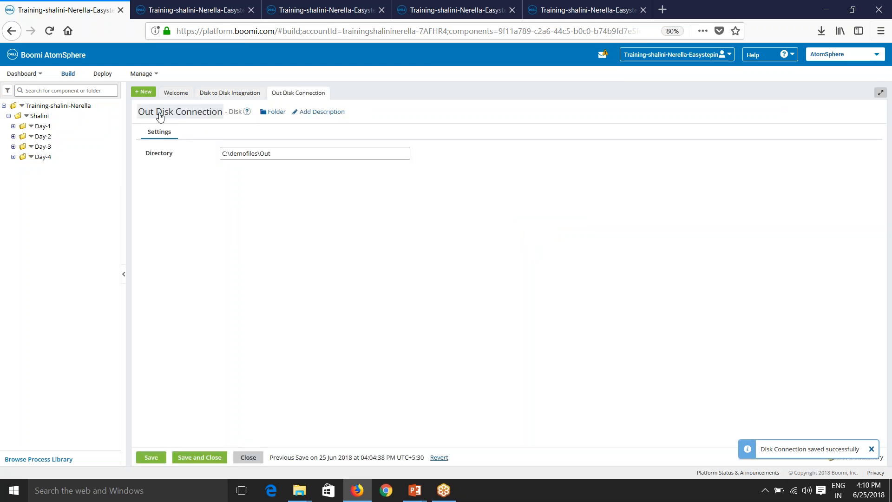
click(248, 458)
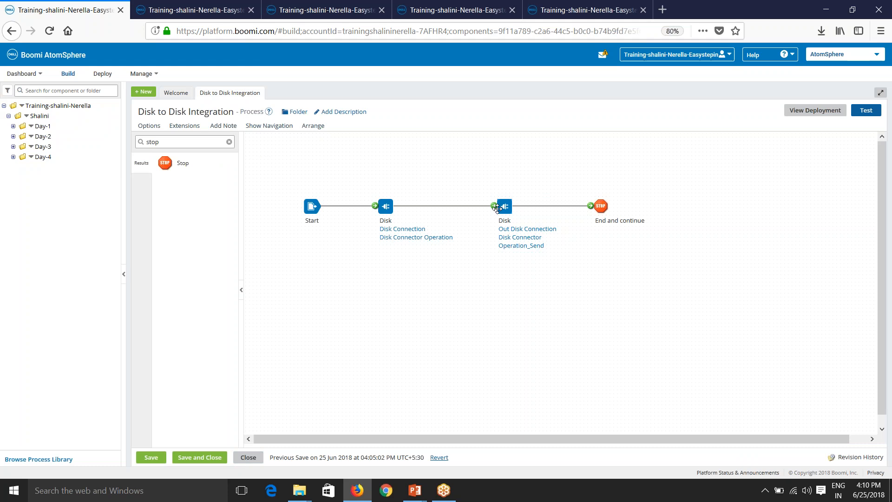
click(505, 205)
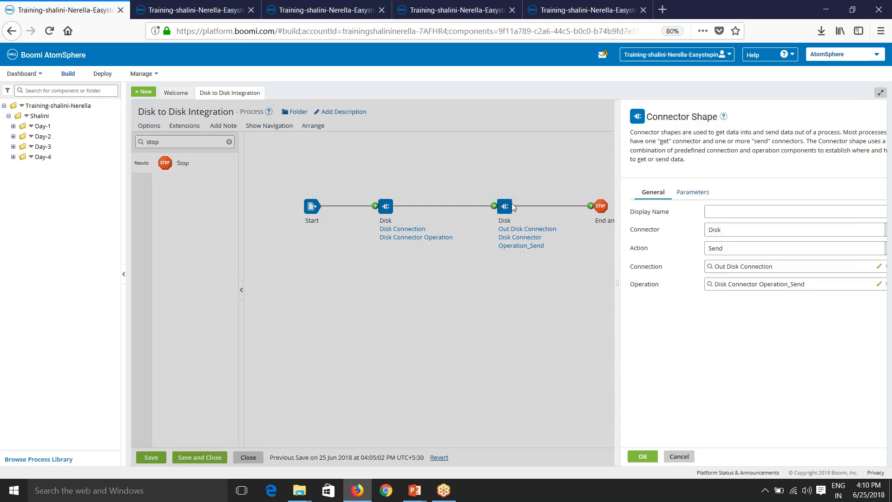
click(710, 263)
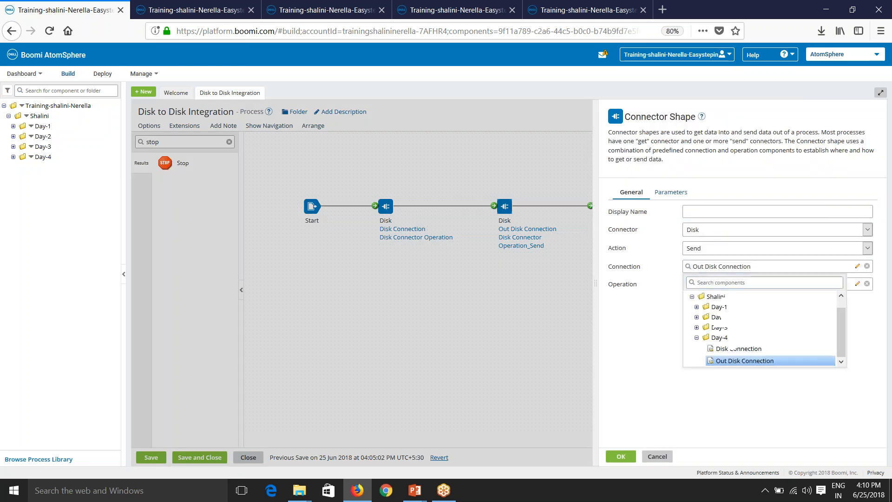
click(724, 353)
click(621, 456)
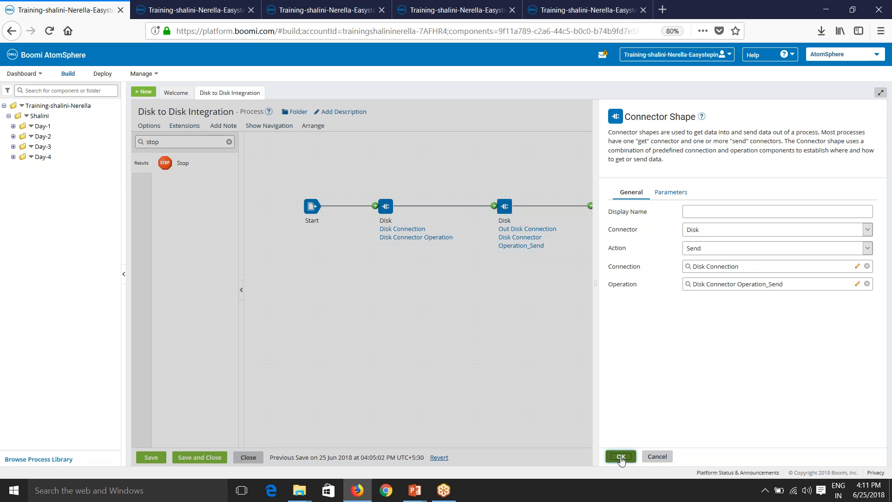
Step: Add a parameter to the first Disk shape with Directory as its input and a static value type
click(385, 206)
click(677, 194)
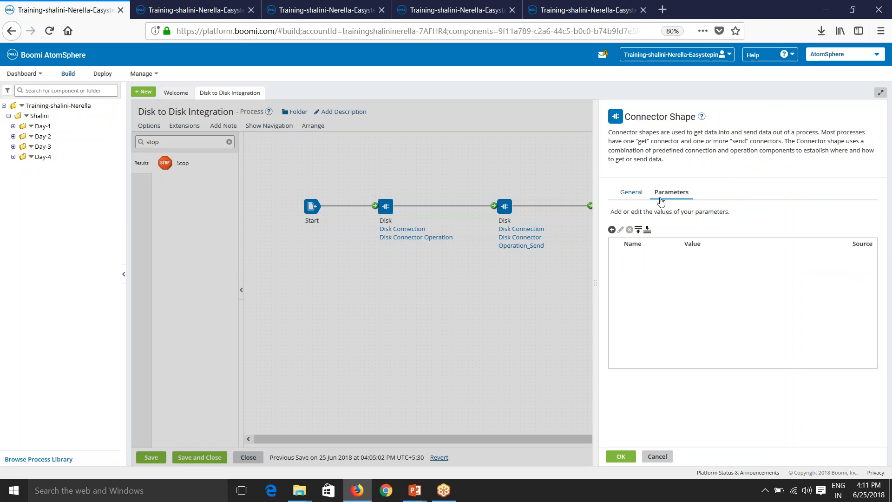
click(612, 229)
click(418, 141)
click(430, 176)
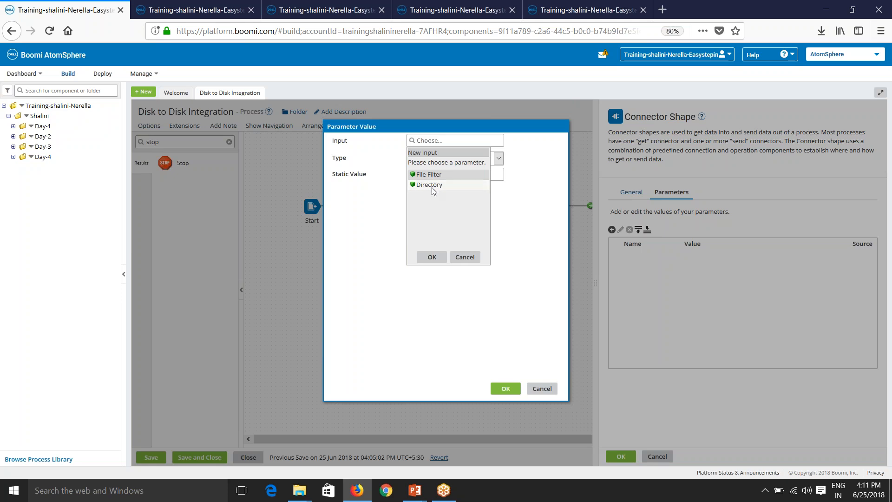
click(433, 186)
click(428, 259)
click(428, 176)
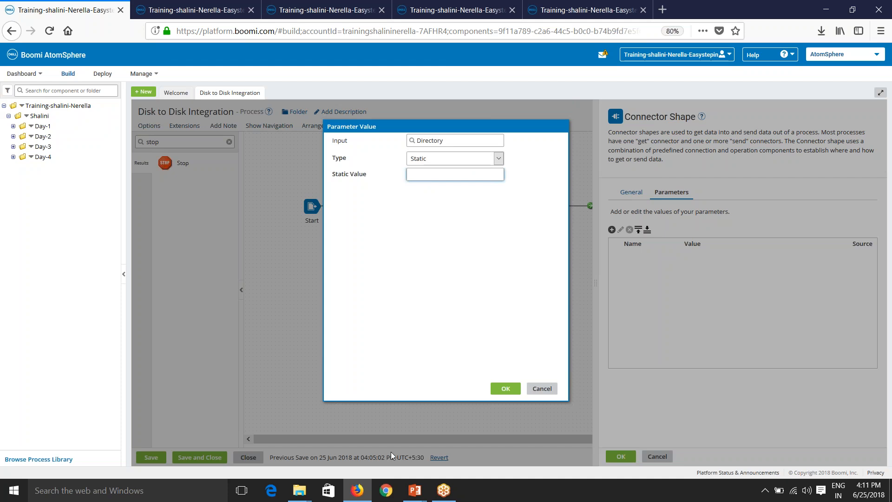
Step: Copy the path of the In folder in File Explorer, use C:\demofiles\In as the Directory parameter's static value, and confirm the first Disk shape
mouse_move(299, 491)
click(359, 372)
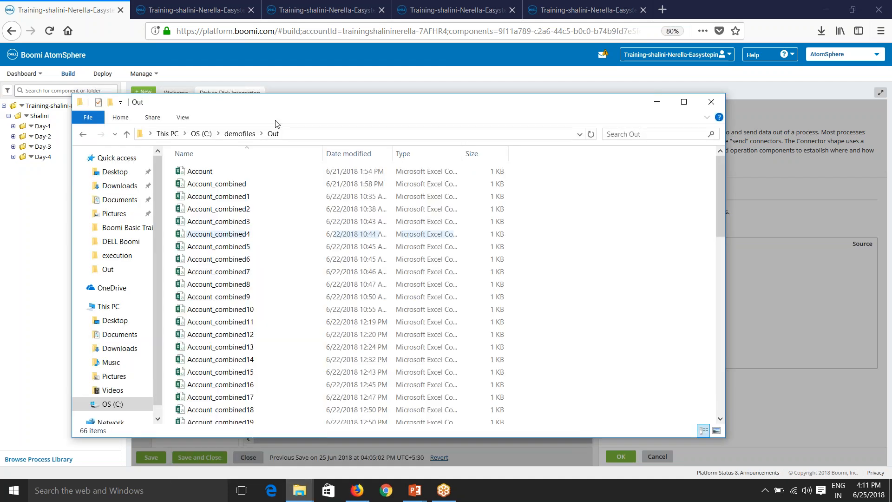
click(240, 134)
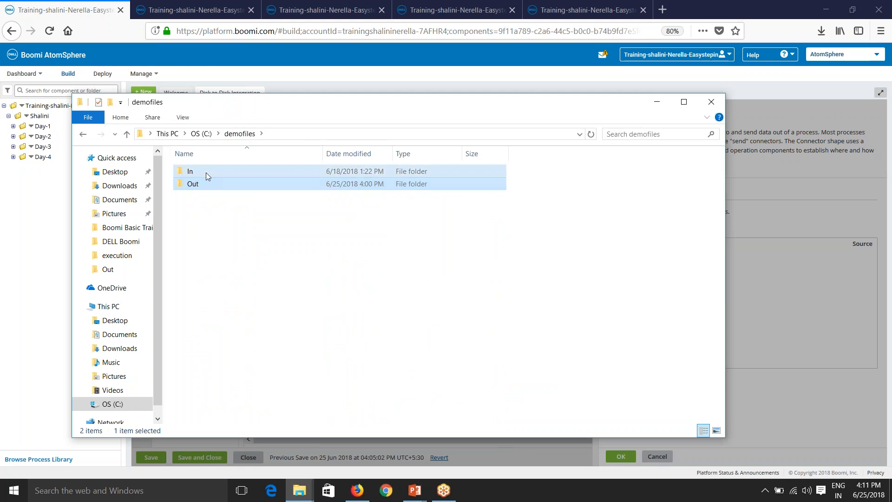
double_click(206, 172)
click(286, 134)
key(ctrl+c)
key(alt+Tab)
key(ctrl+v)
click(506, 388)
click(621, 456)
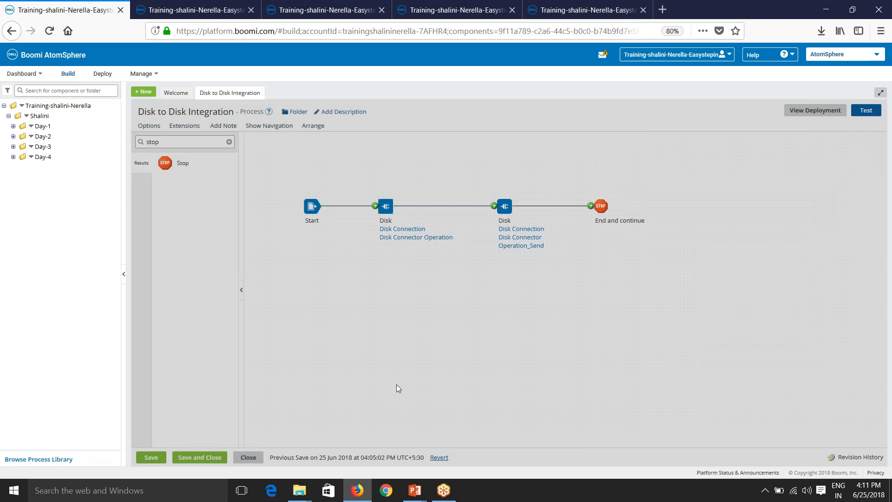
Step: Check the parameters of the second Disk shape and close its settings without making changes
click(505, 206)
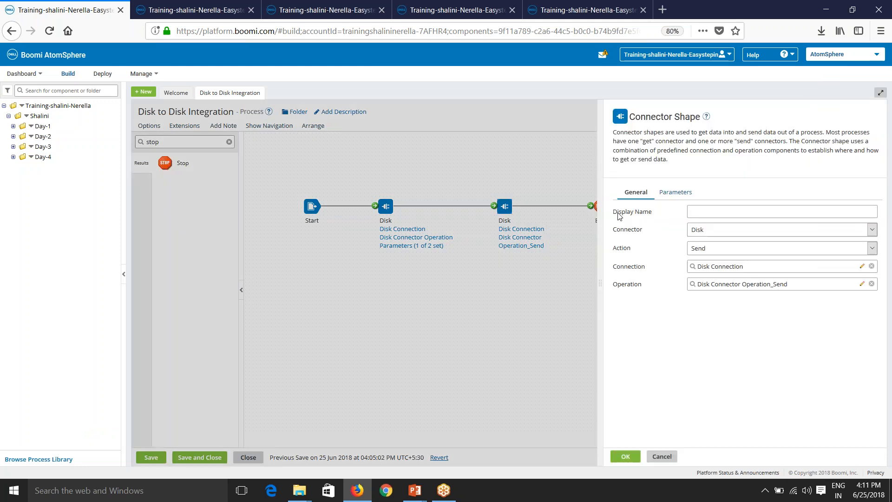
click(675, 192)
click(662, 456)
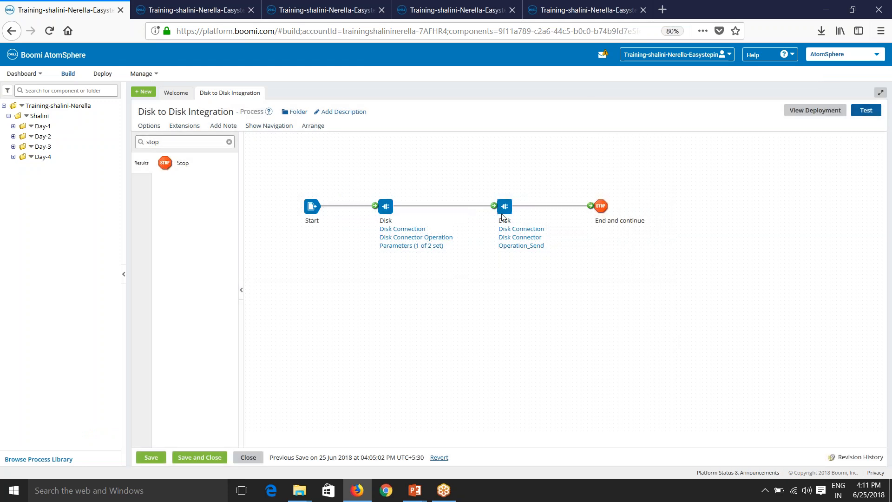
Step: Detach the link into the second Disk shape and insert a Set Properties shape named Set Directory between the two Disk shapes
drag(494, 206, 467, 205)
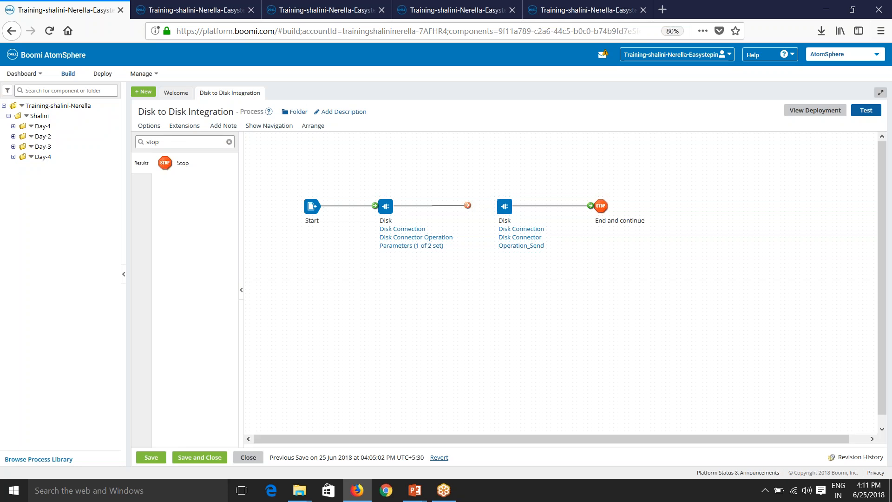
double_click(153, 142)
text(set)
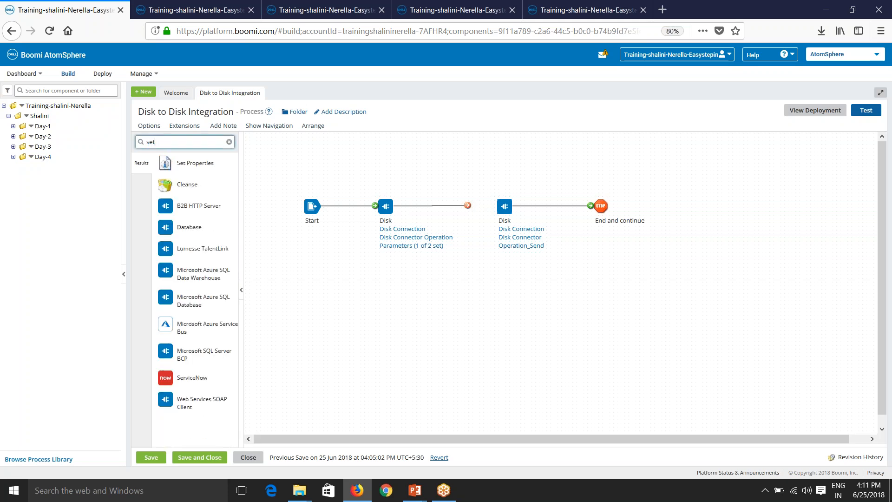
drag(168, 162, 467, 207)
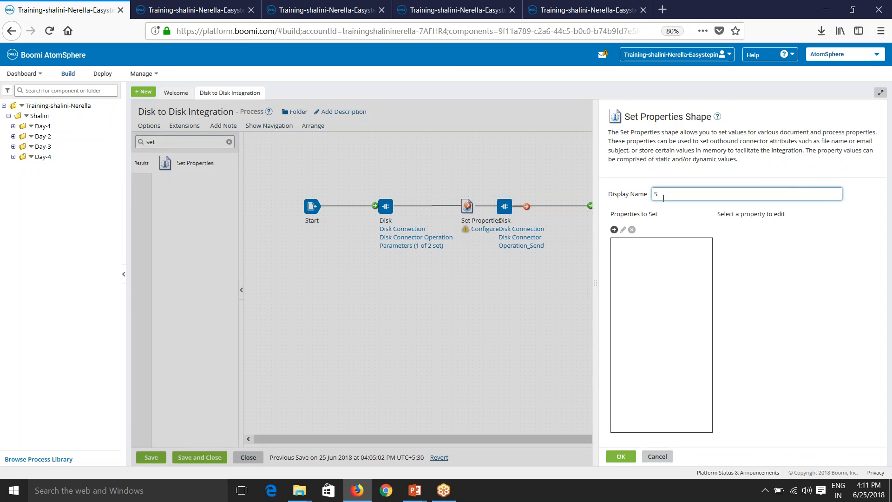
click(664, 199)
text(Set Directory)
Step: Add the Disk connector's Directory document property to the Set Directory shape and select it
click(614, 229)
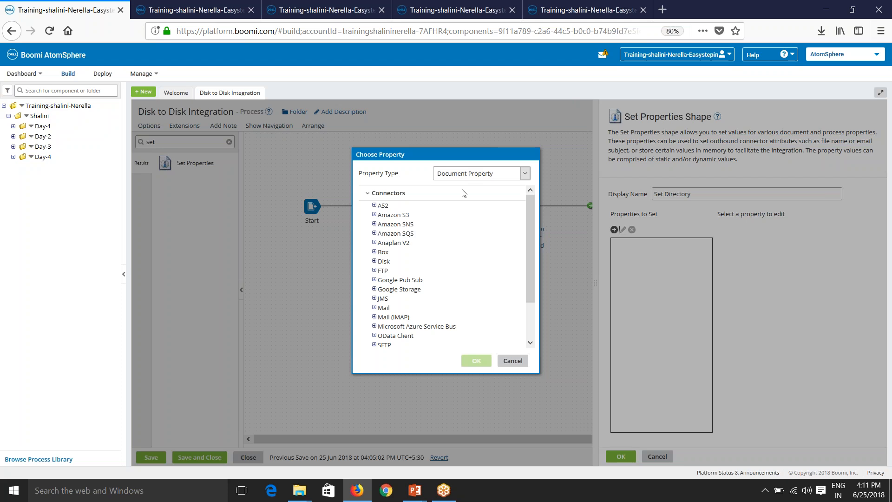
click(375, 261)
click(400, 284)
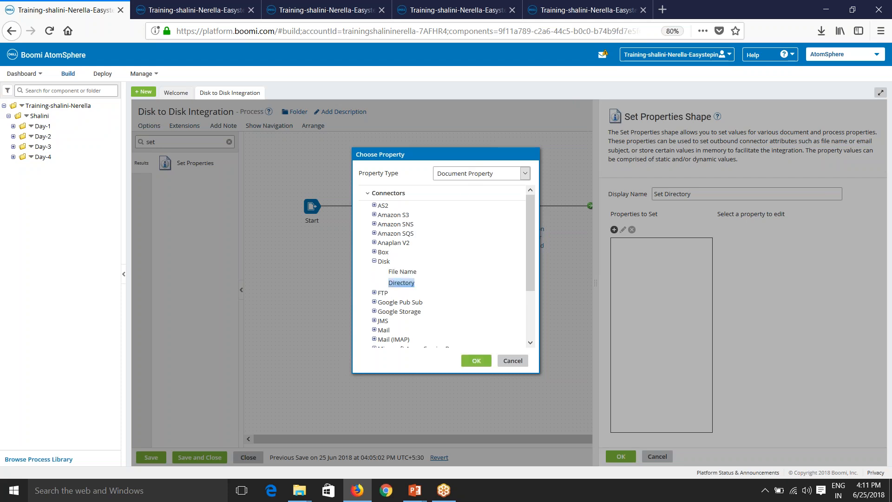
click(489, 361)
click(641, 243)
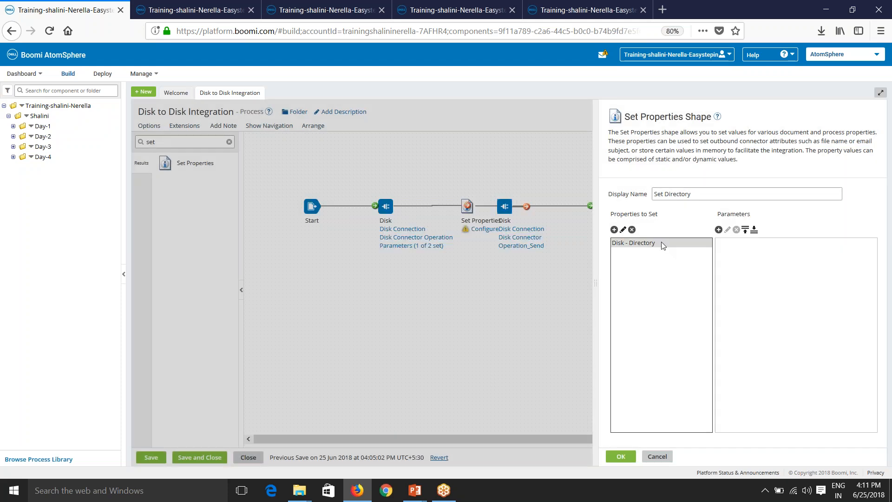
Step: Copy the Out folder's path from File Explorer, assign C:\demofiles\Out as the Disk - Directory property's static value, and confirm the shape
mouse_move(299, 491)
click(358, 395)
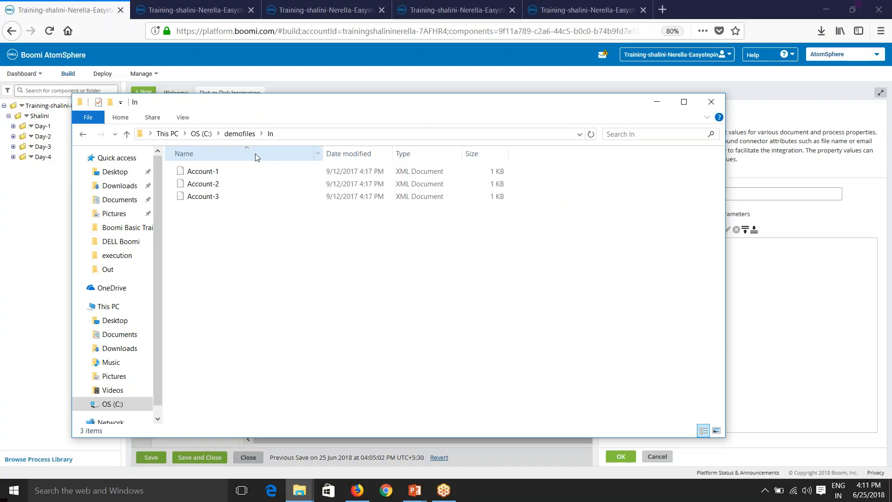
click(240, 134)
double_click(186, 184)
click(258, 134)
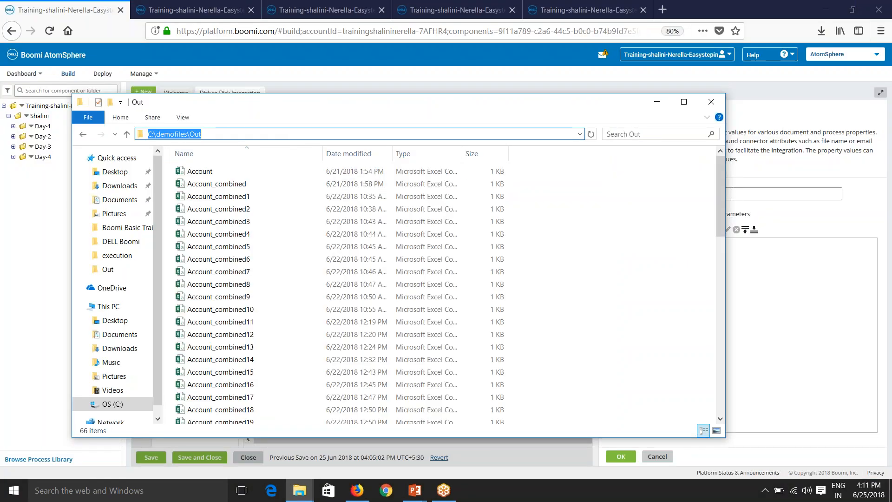
key(alt+Tab)
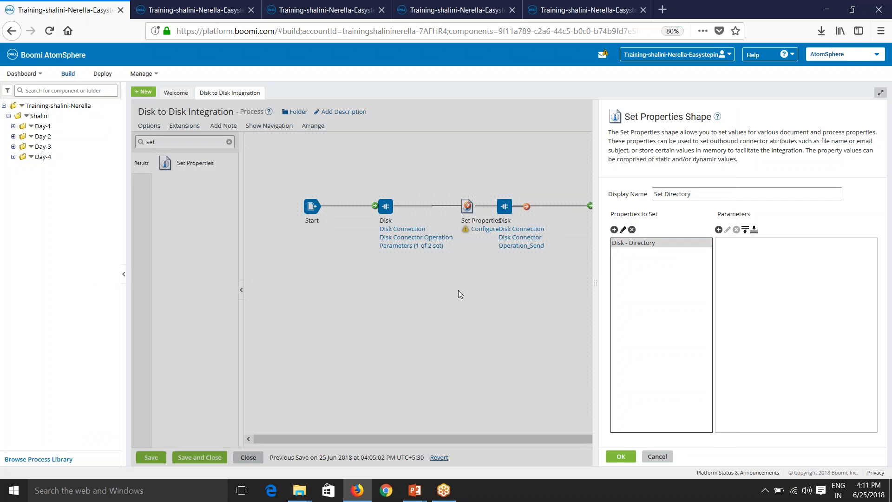
click(719, 230)
click(476, 167)
key(ctrl+v)
click(506, 386)
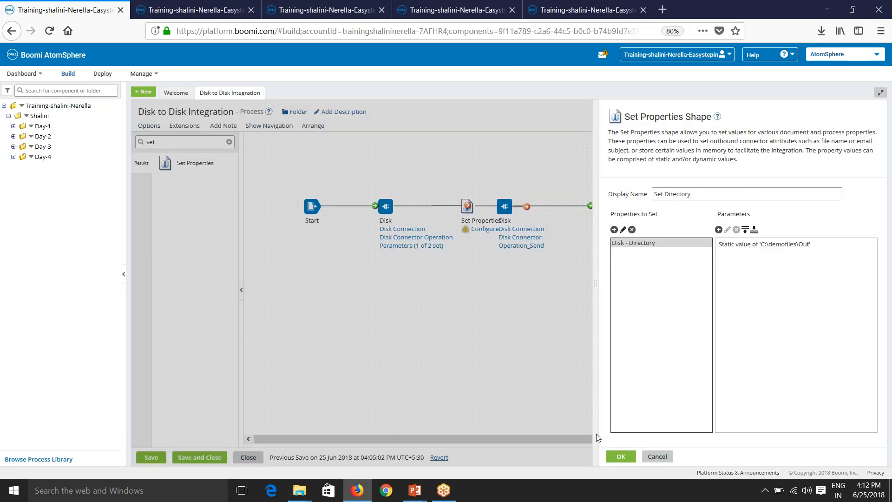
click(621, 456)
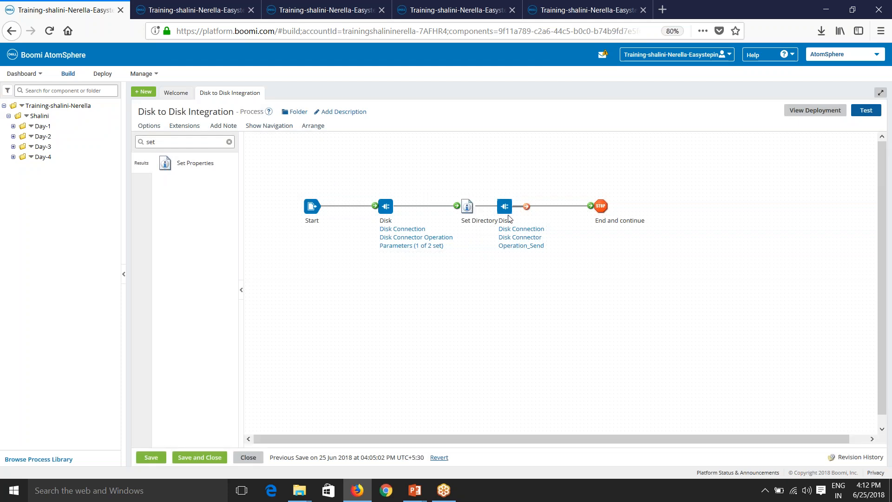
Step: Move the second Disk shape farther from Set Directory so the shapes no longer crowd, and save the process
drag(505, 206, 534, 206)
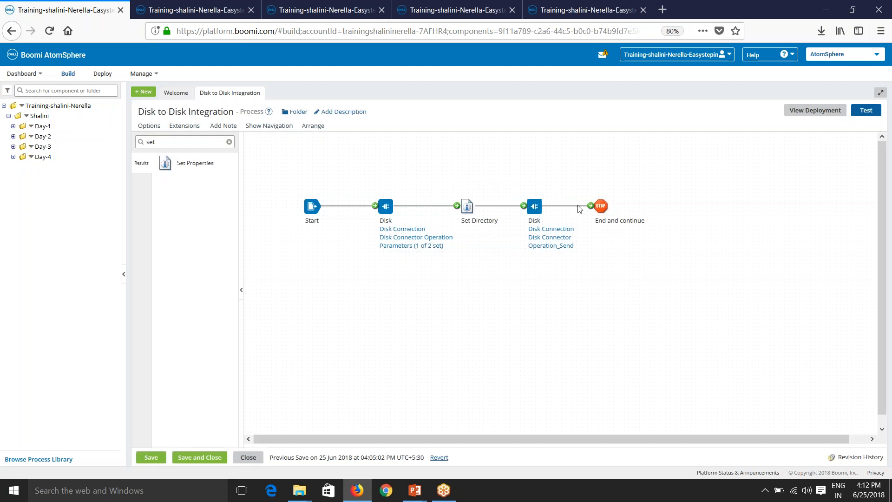
click(152, 458)
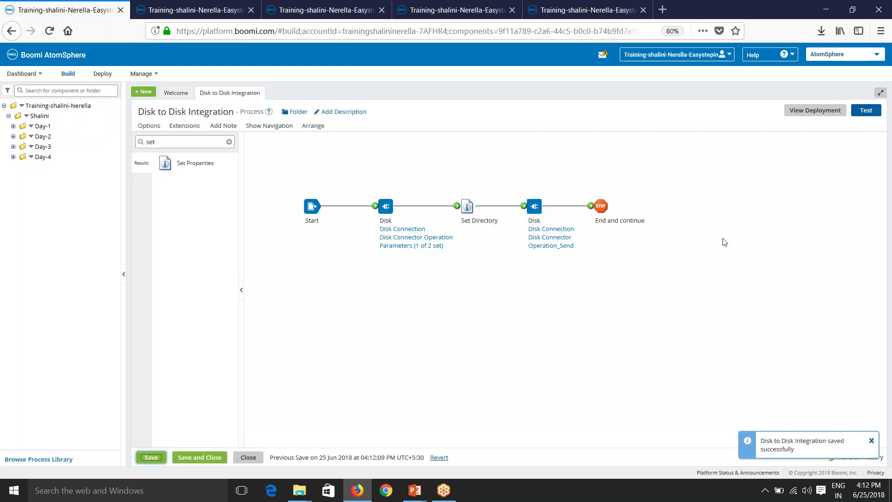
click(185, 115)
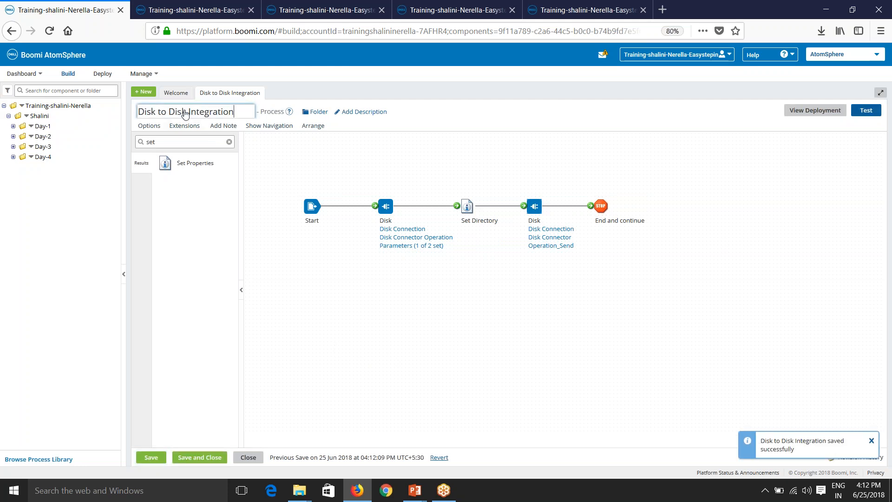
Step: Deploy the latest revision of Disk to Disk Integration to the attached Test environment
click(207, 14)
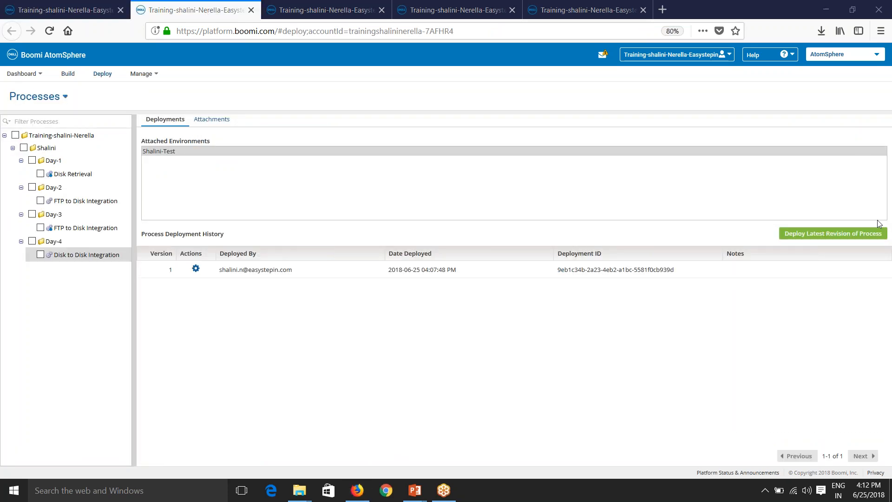
click(845, 240)
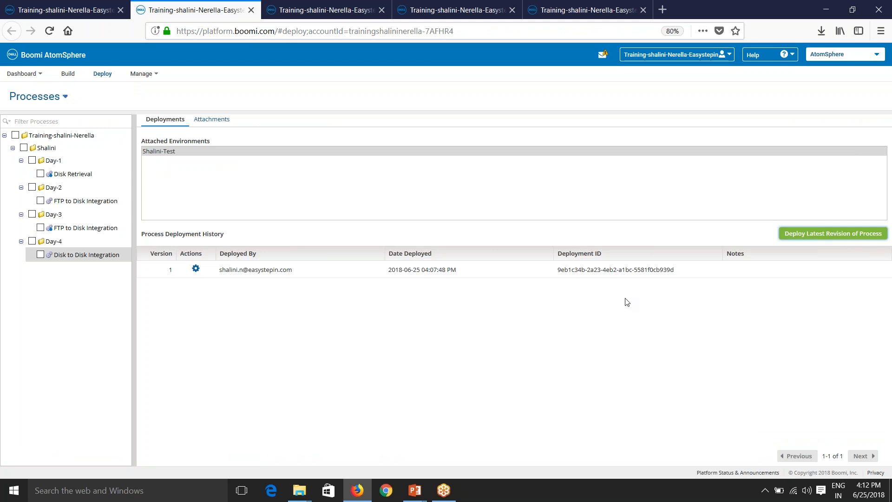
click(469, 331)
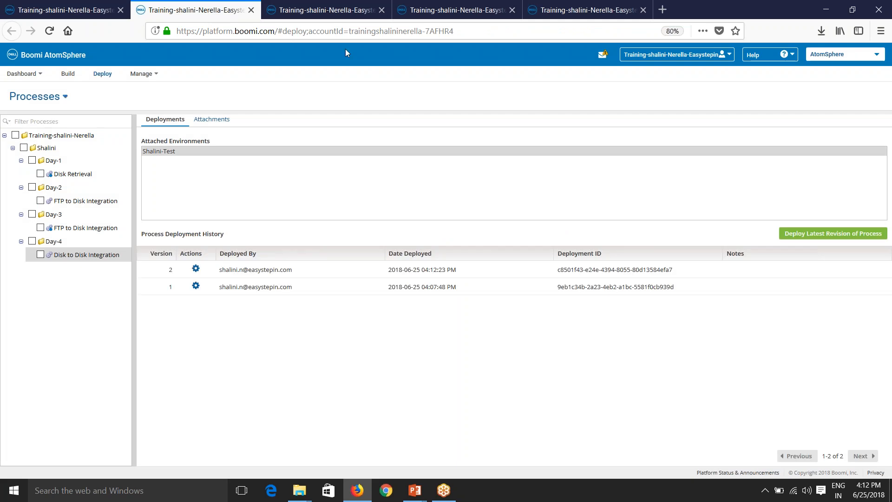
Step: Refresh the licensing page and examine the deployed and available connections for the Standard (Test) class
click(321, 10)
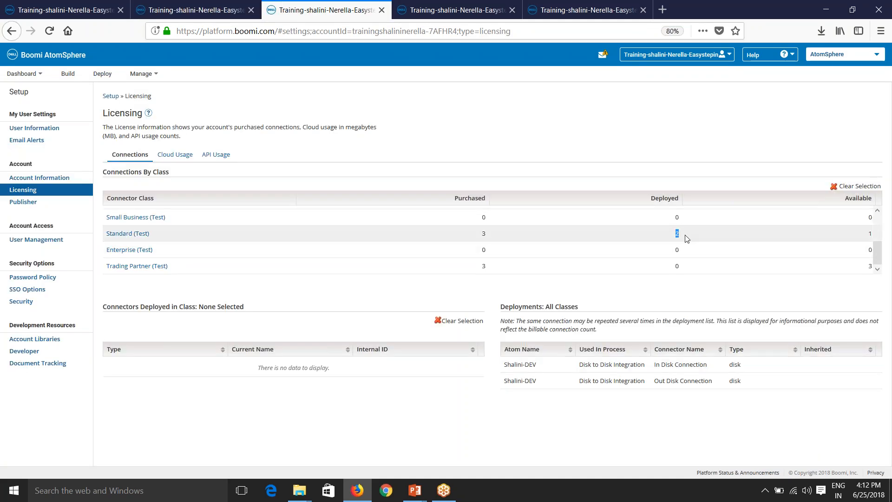
click(48, 31)
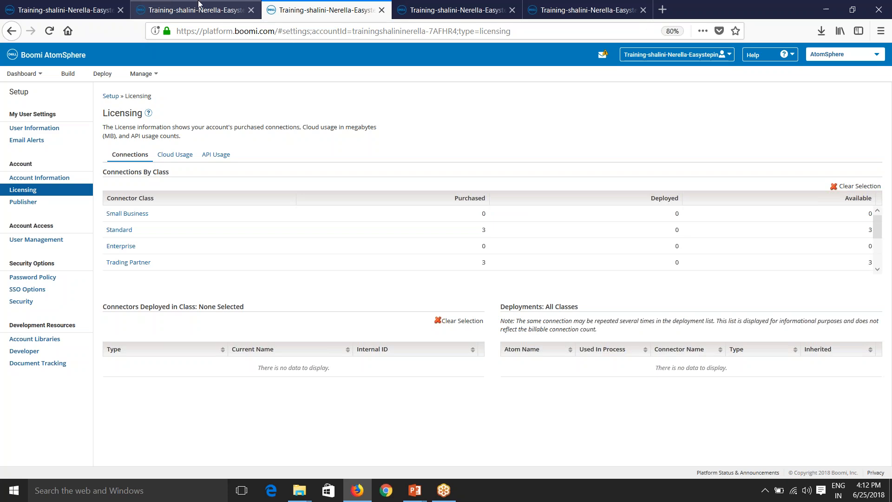
scroll(480, 256, down, 2)
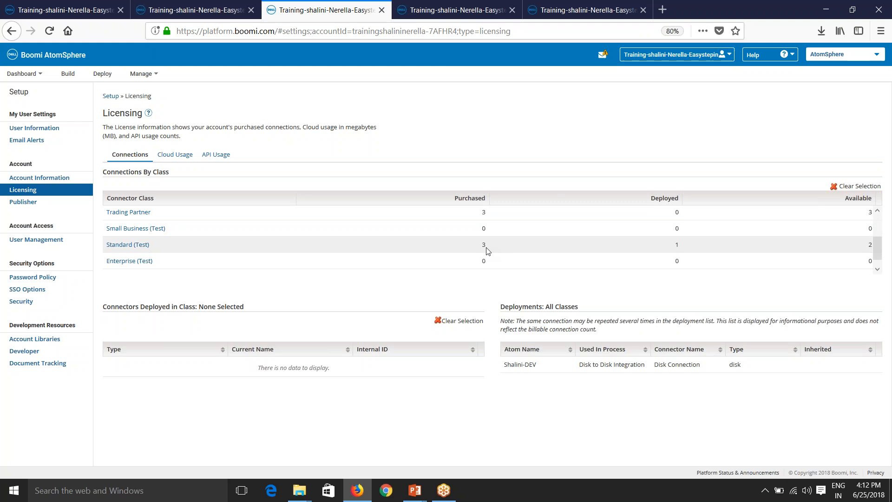
double_click(677, 245)
double_click(869, 246)
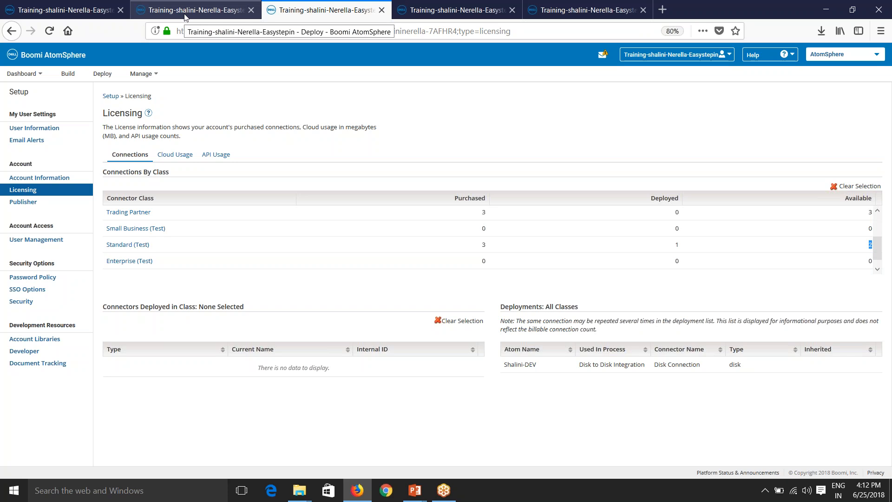
Step: Create a folder named Common Components alongside the Day-1 to Day-4 folders in the Build component tree
click(92, 13)
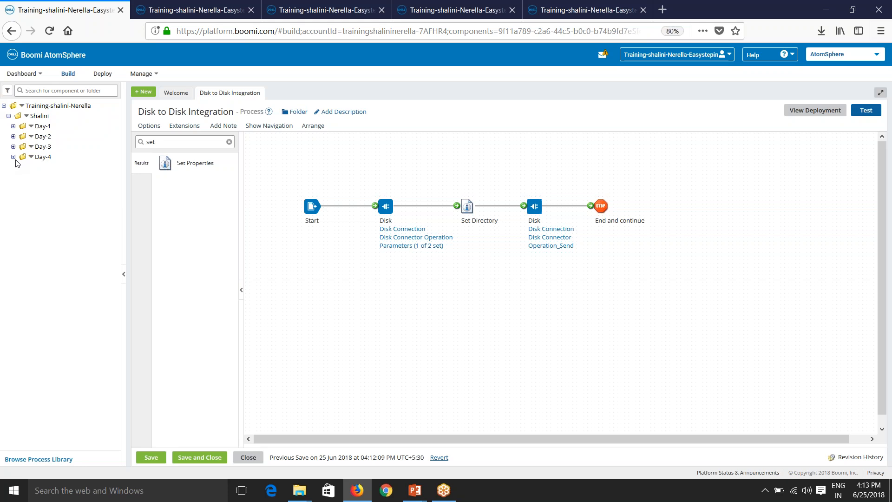
right_click(24, 119)
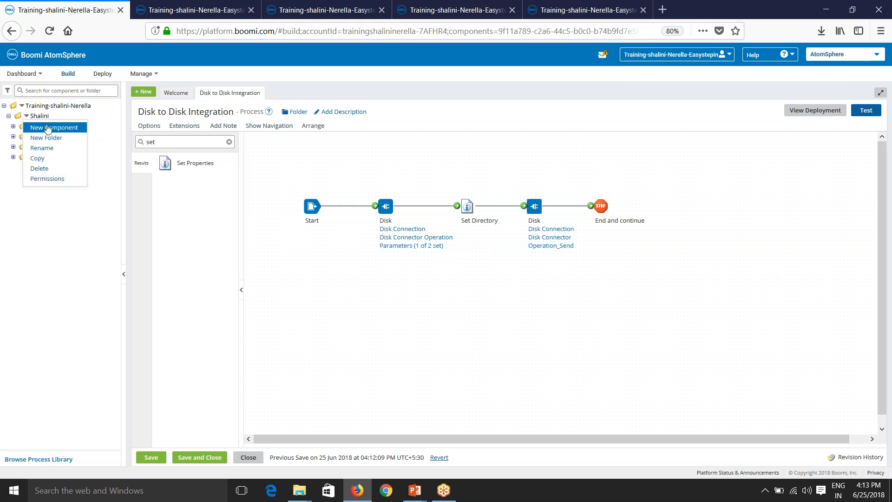
click(45, 137)
text(Common Components)
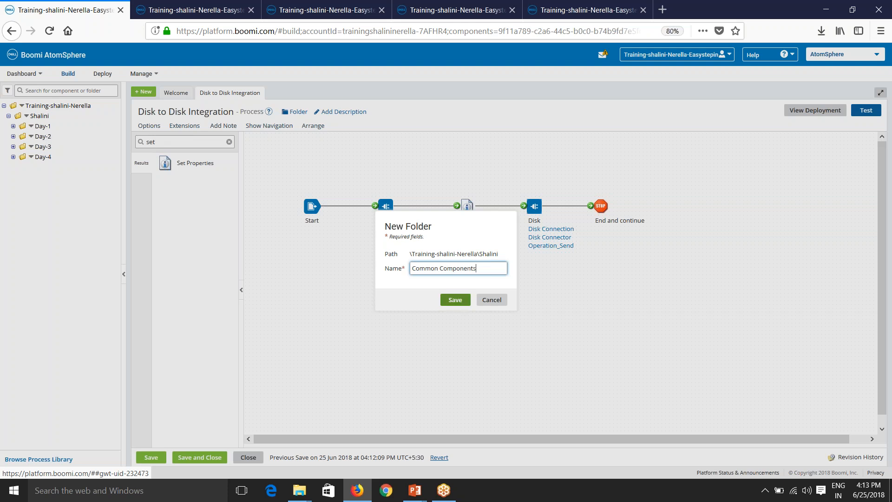
click(454, 300)
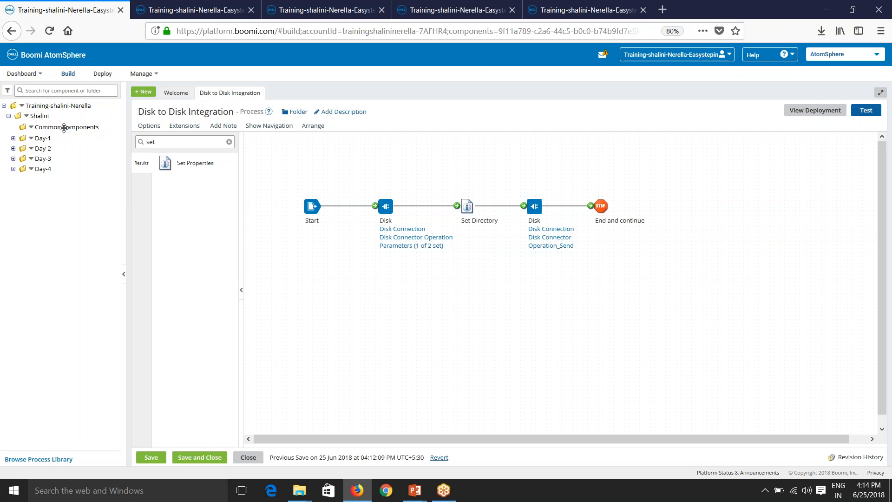
click(867, 292)
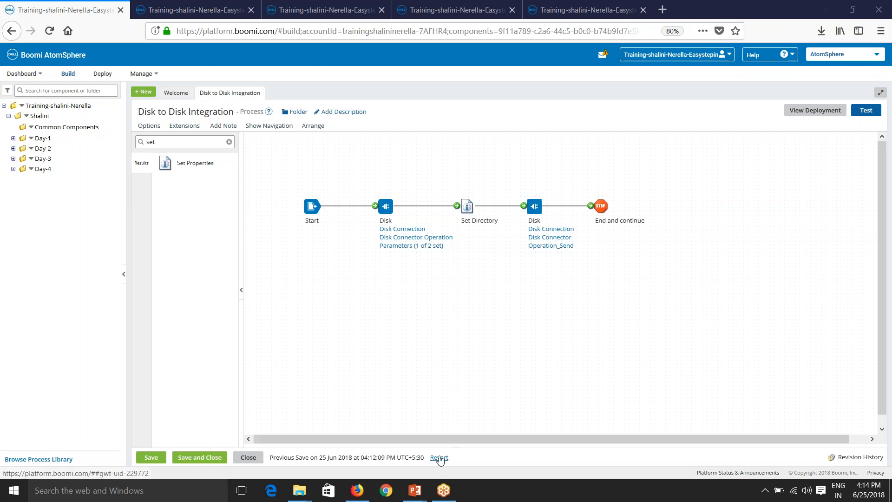
Step: Switch to the PowerPoint presentation and show the agenda slide
key(alt+Tab)
key(alt+Tab)
key(alt+Tab)
key(alt+Tab)
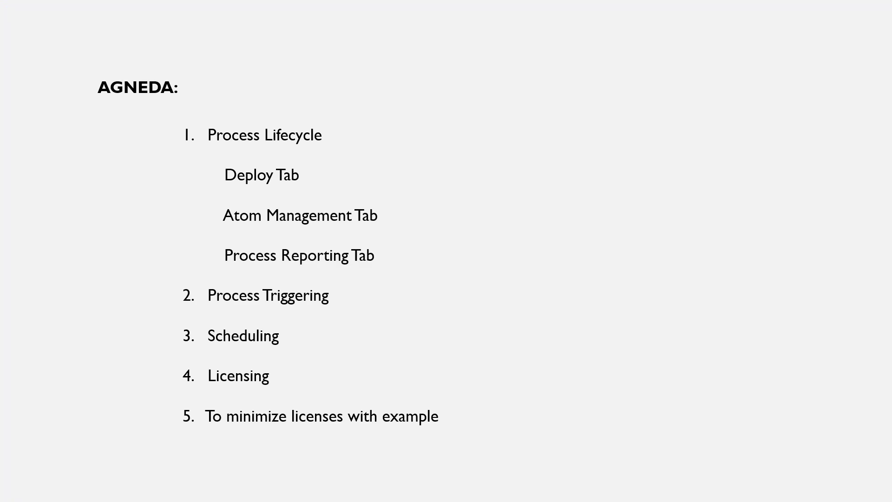